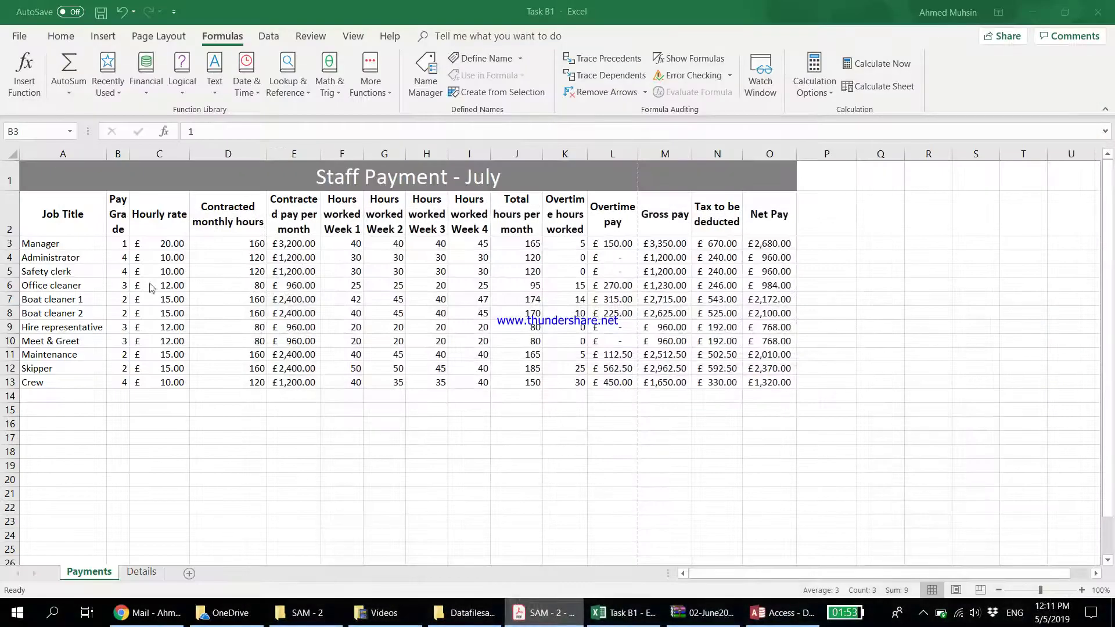
Step: Turn on filtering for the header row of the staff payment table, starting from the Pay Grade heading
drag(118, 243, 120, 271)
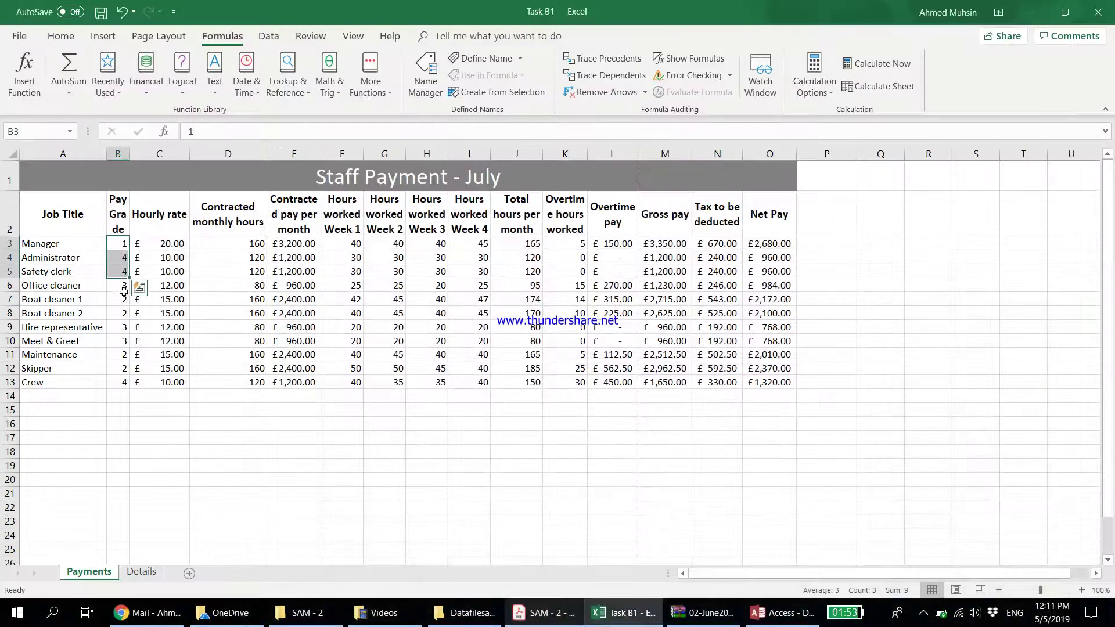
click(117, 213)
click(61, 36)
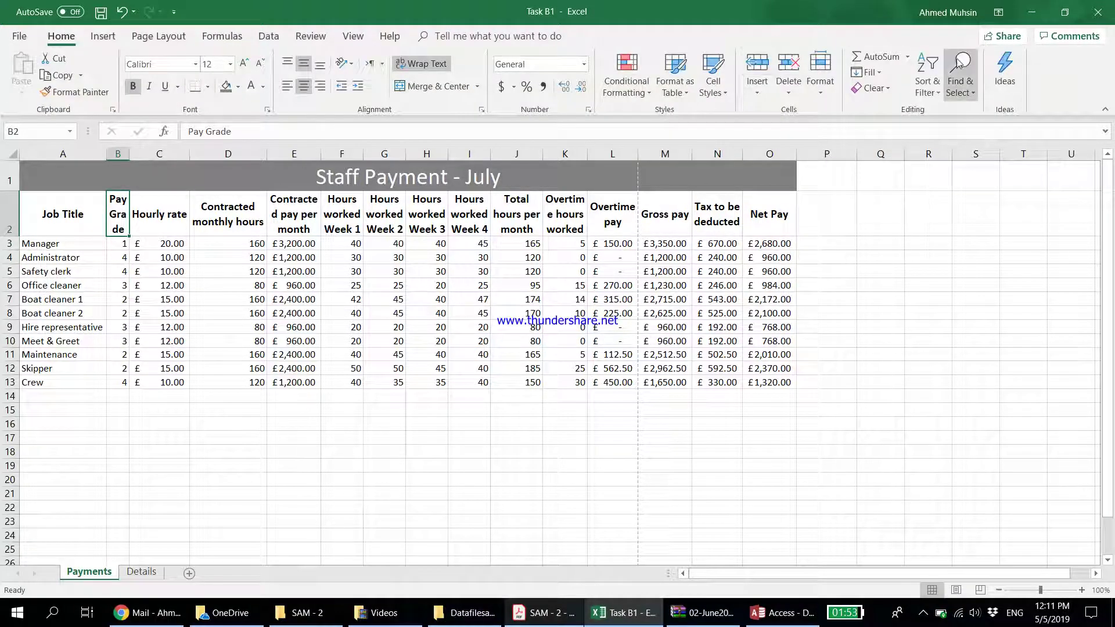
click(927, 87)
click(937, 170)
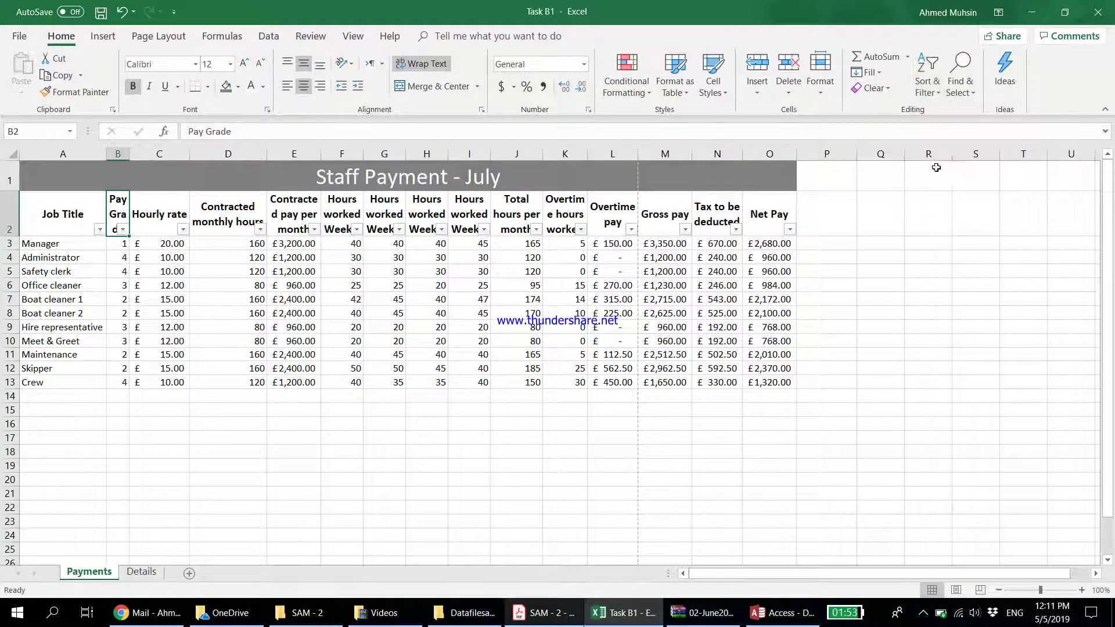
Step: Filter the Pay Grade column to show only grade 2 employees
click(123, 230)
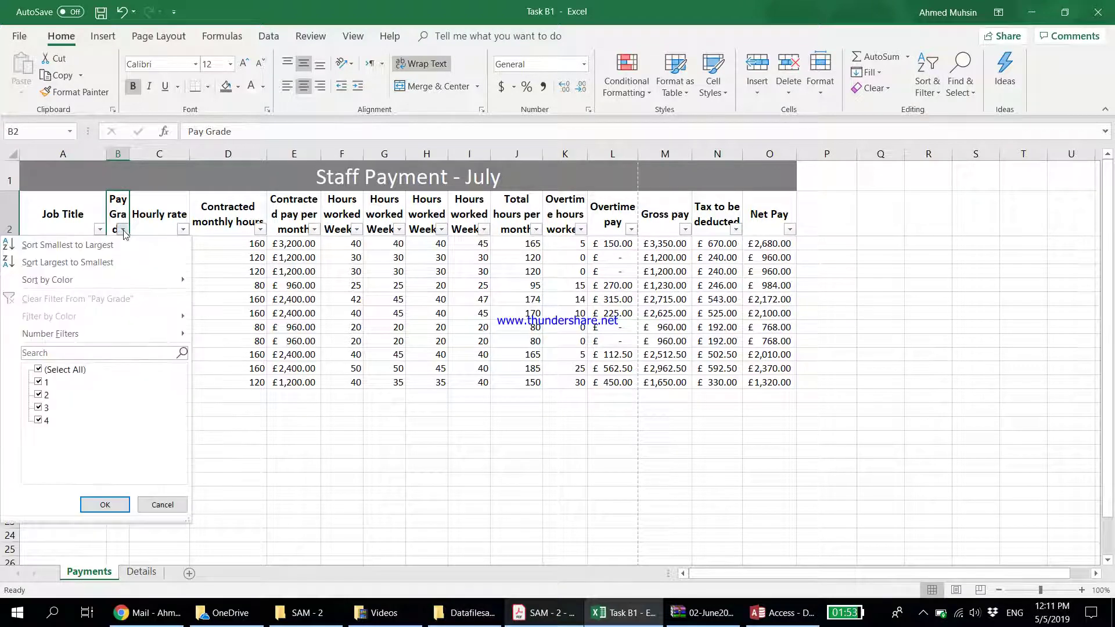
click(38, 369)
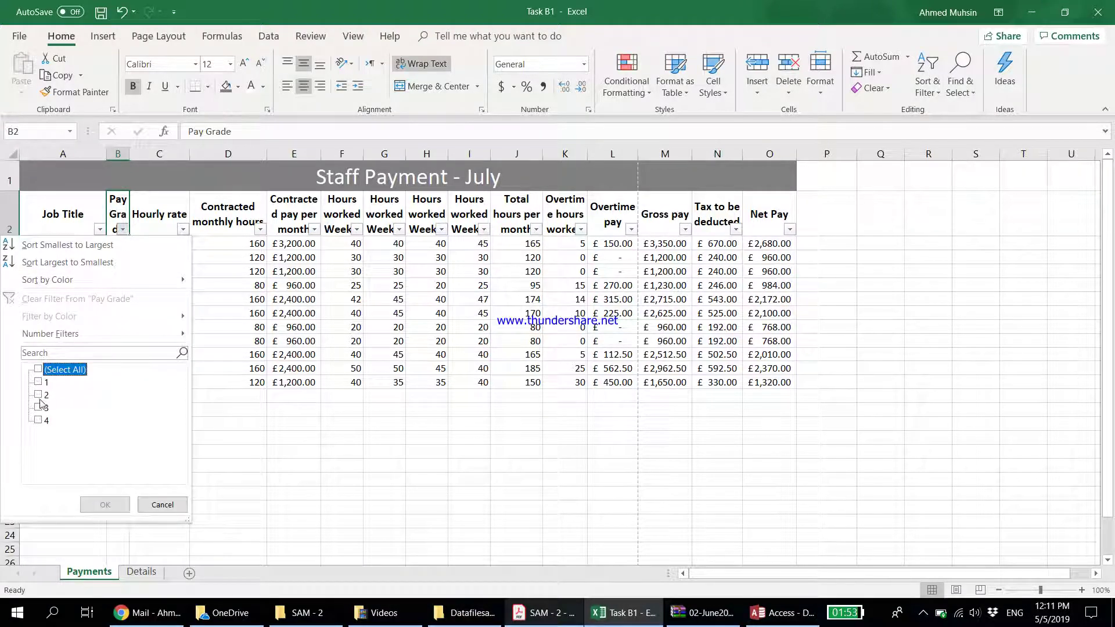
click(39, 394)
click(103, 504)
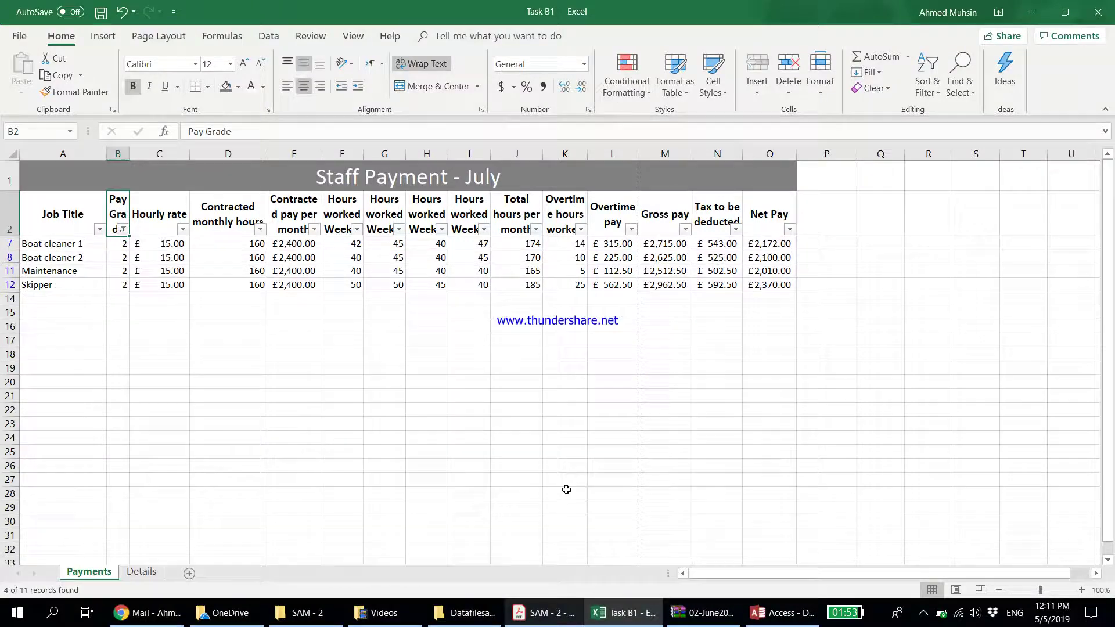
Step: Read the Task B2 instructions in the exam paper PDF, then examine the contracted monthly hours and overtime hours cells in the worksheet
click(545, 619)
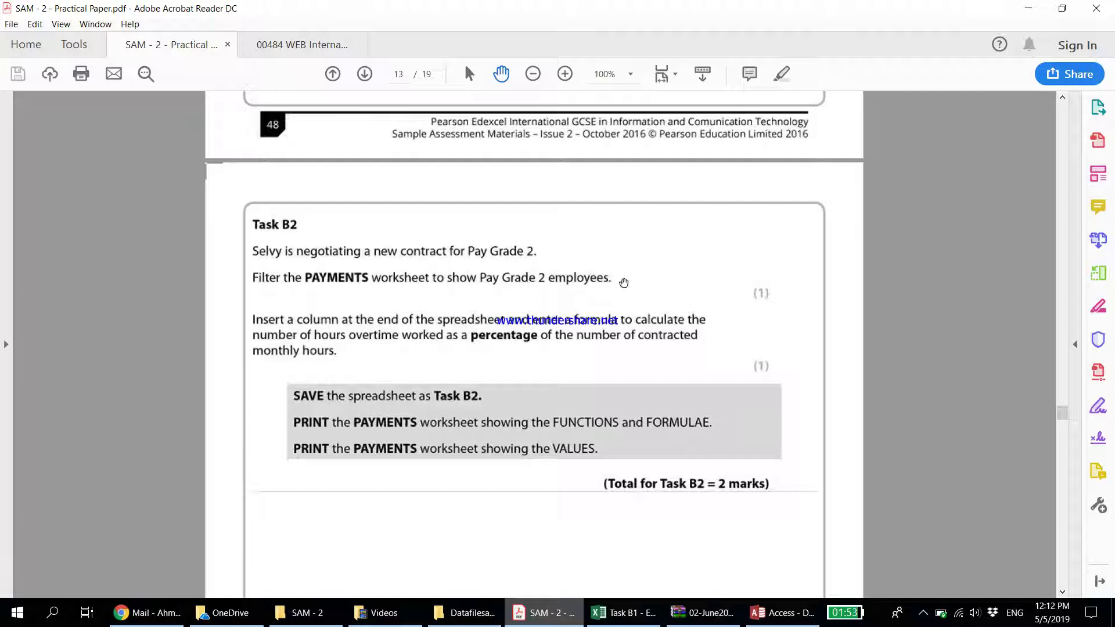
key(alt+Tab)
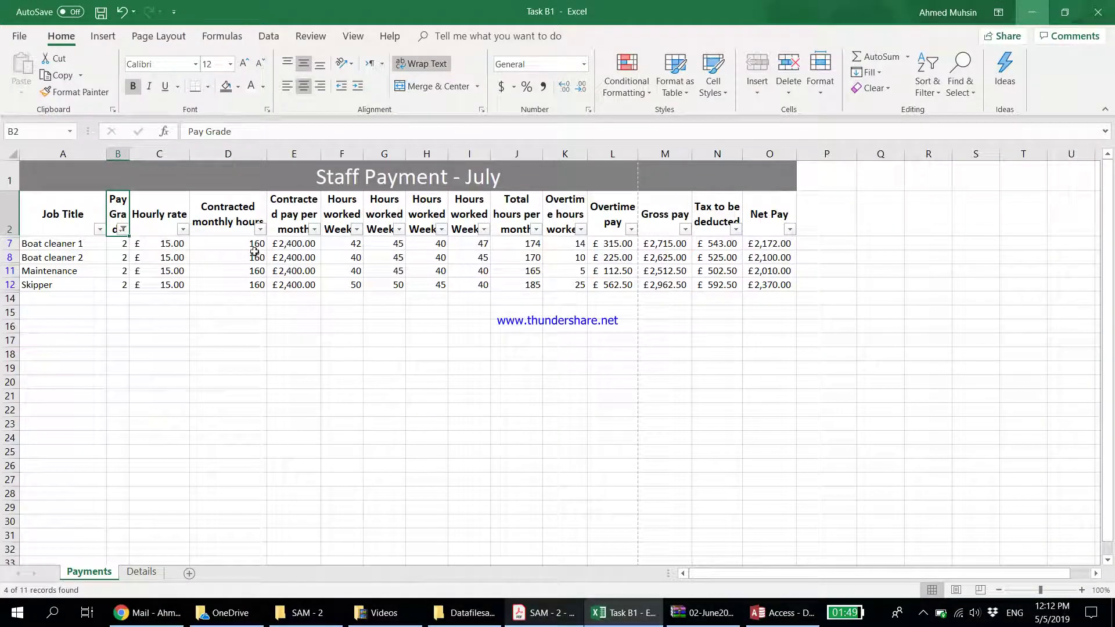
click(236, 245)
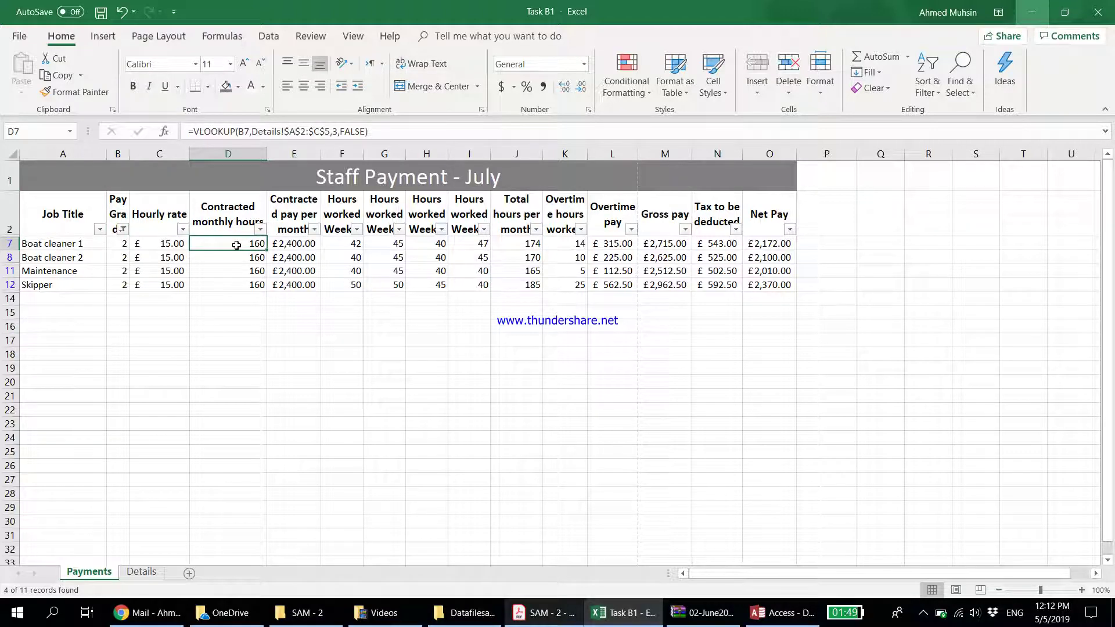
click(565, 248)
click(247, 256)
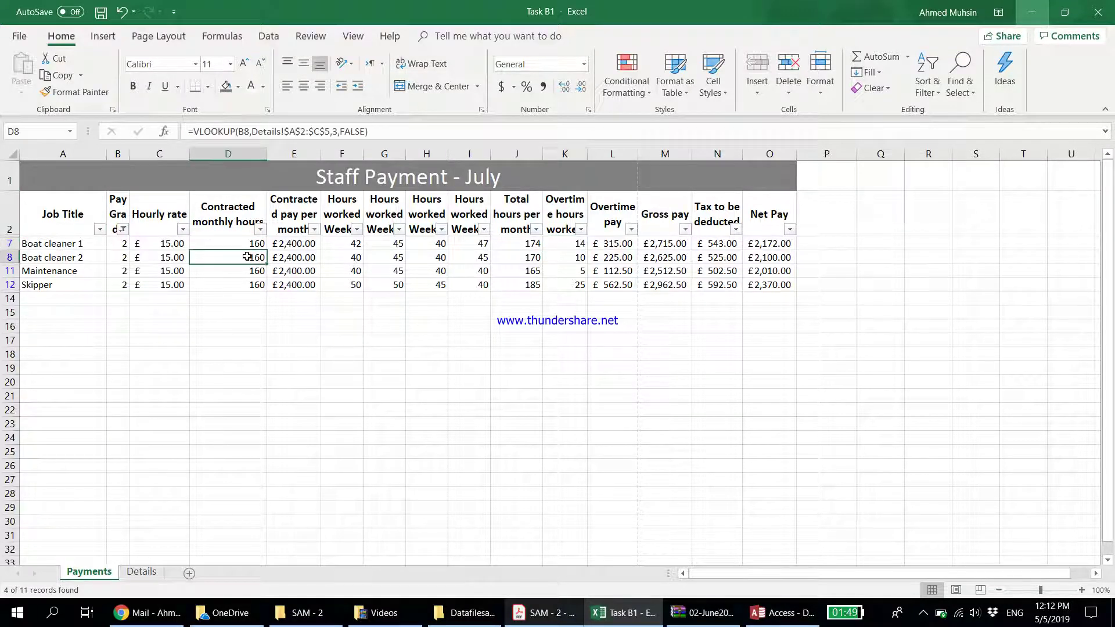
click(561, 255)
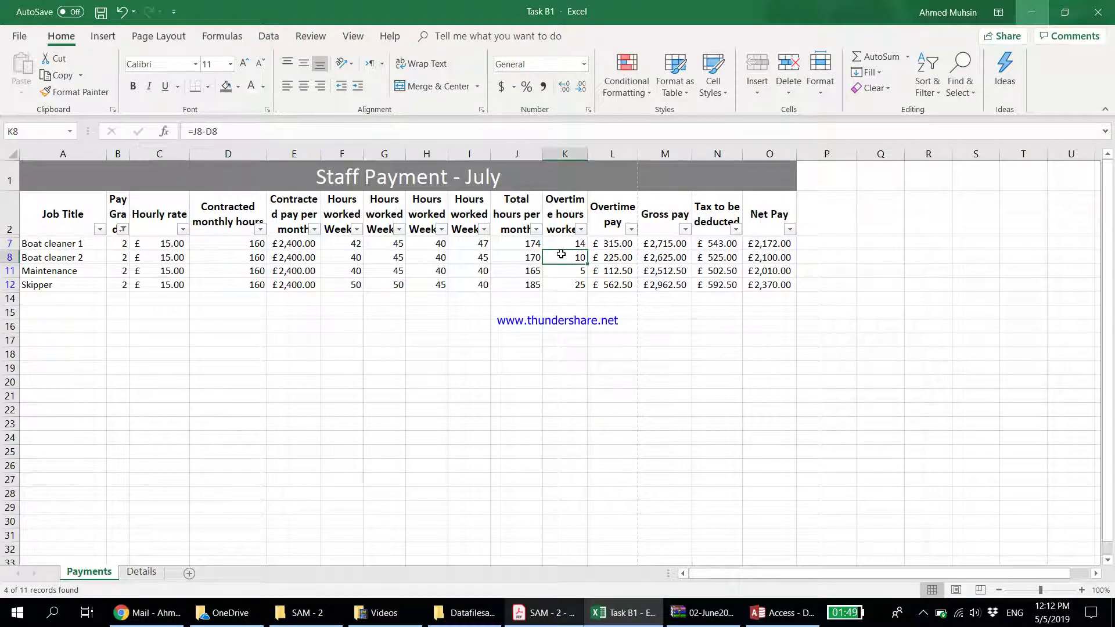
drag(574, 246, 575, 285)
Step: Enter the formula =K7/D7*100 in P7 to calculate Boat cleaner 1's overtime hours as a percentage of contracted hours
click(829, 248)
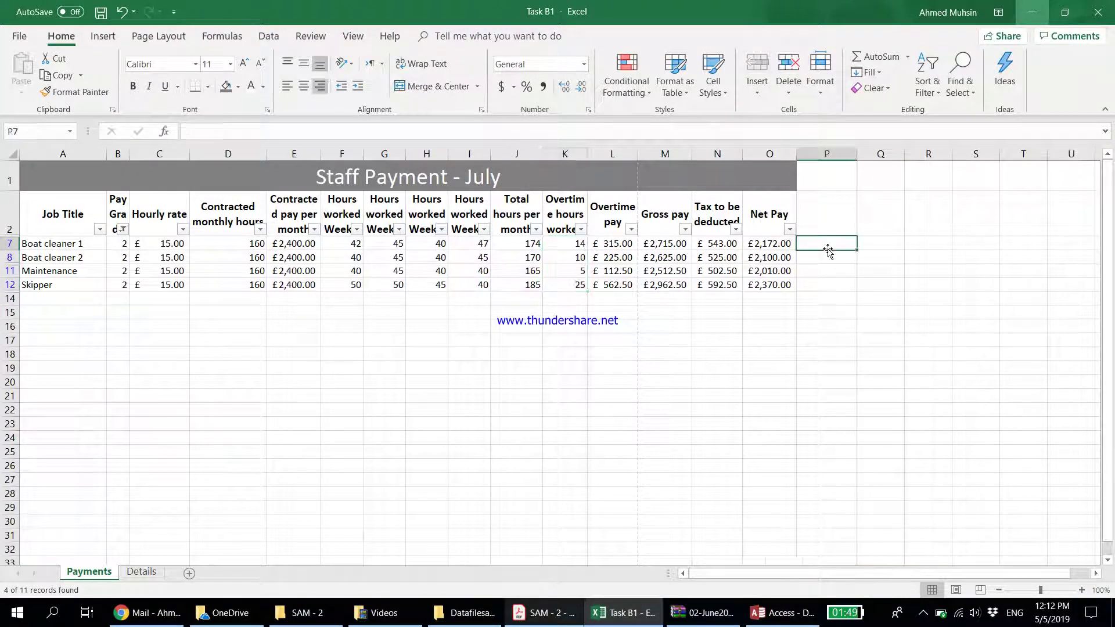
text(=)
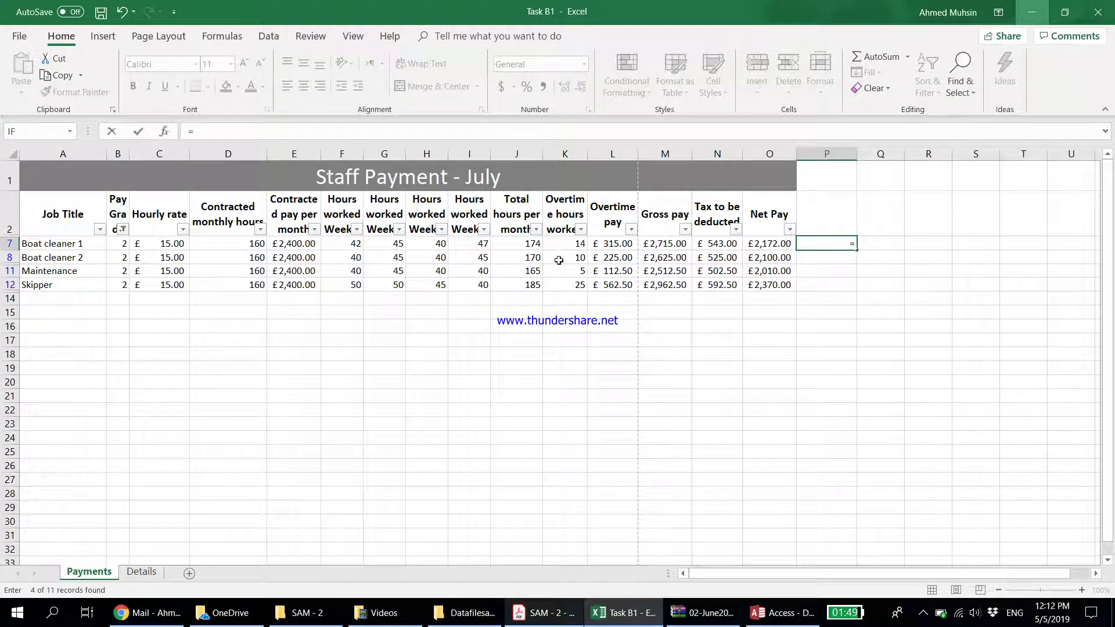
click(555, 243)
text(/)
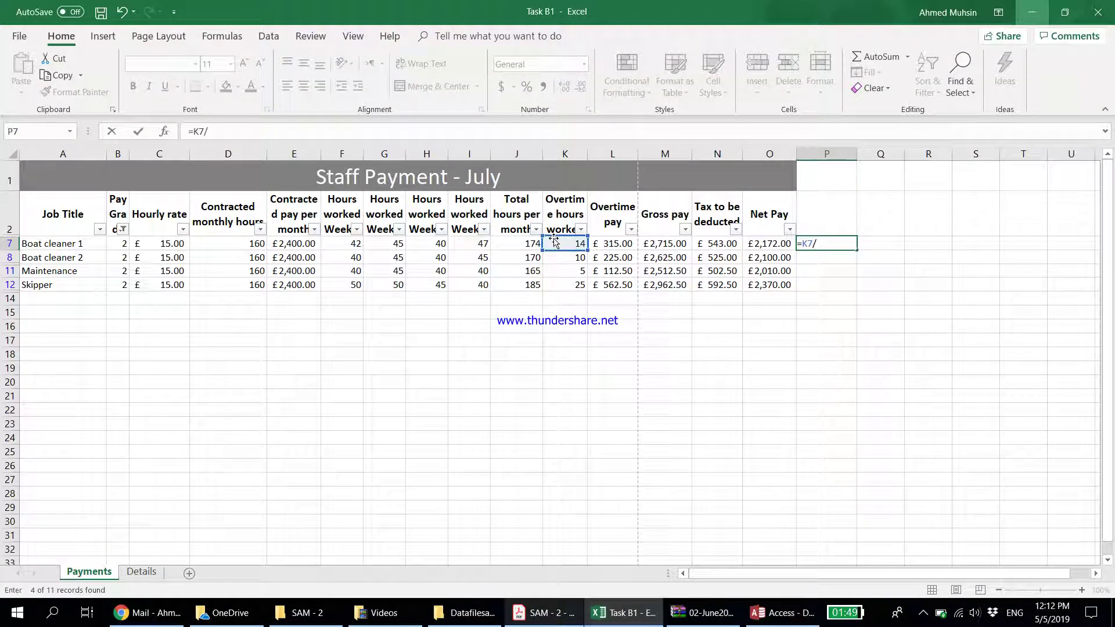
click(222, 244)
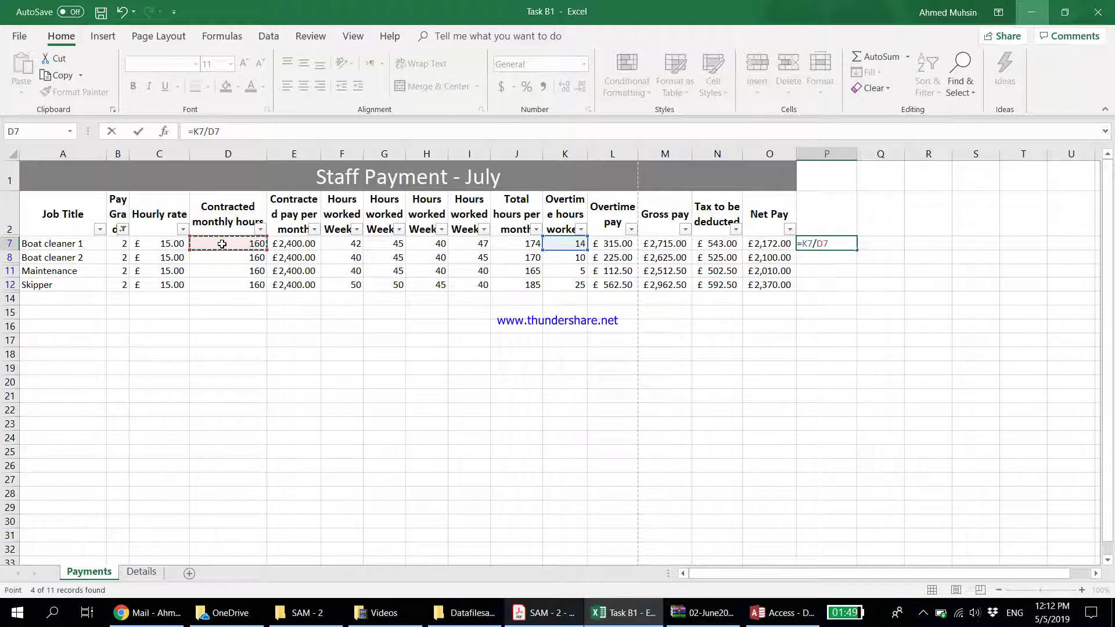
text(*)
key(Return)
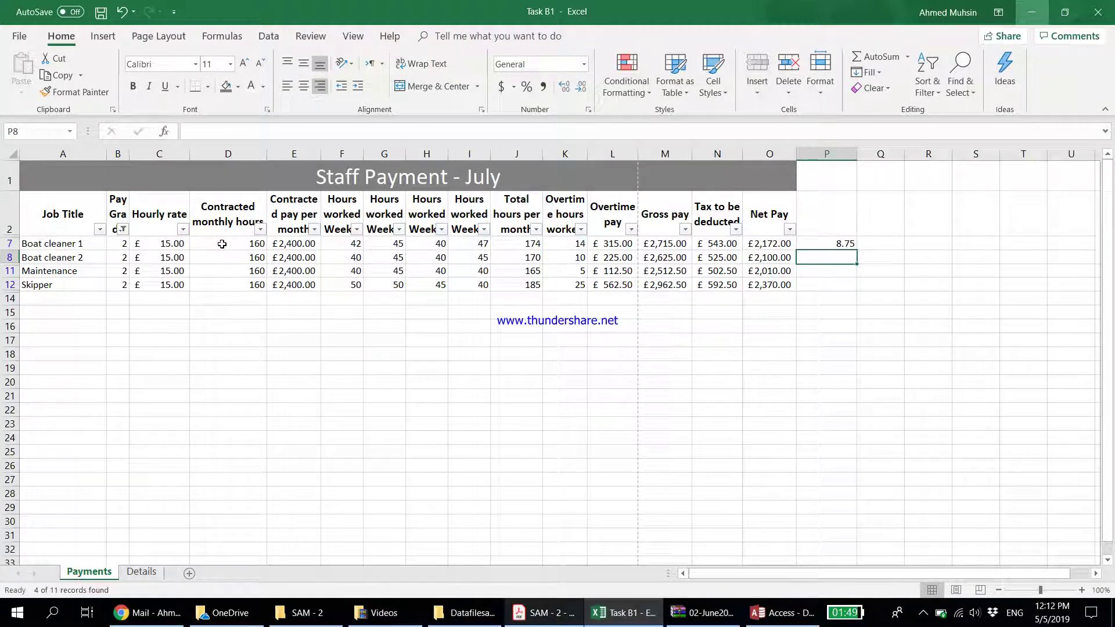
Step: Change the overtime percentage formula in P7 to =K7/D7*100%
click(849, 242)
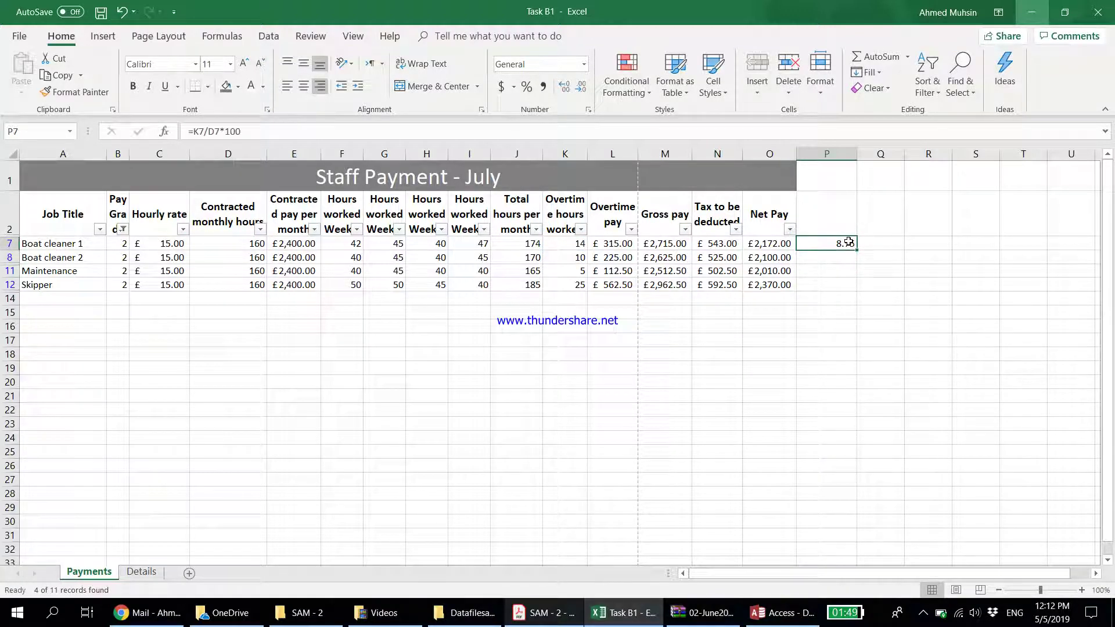
click(251, 129)
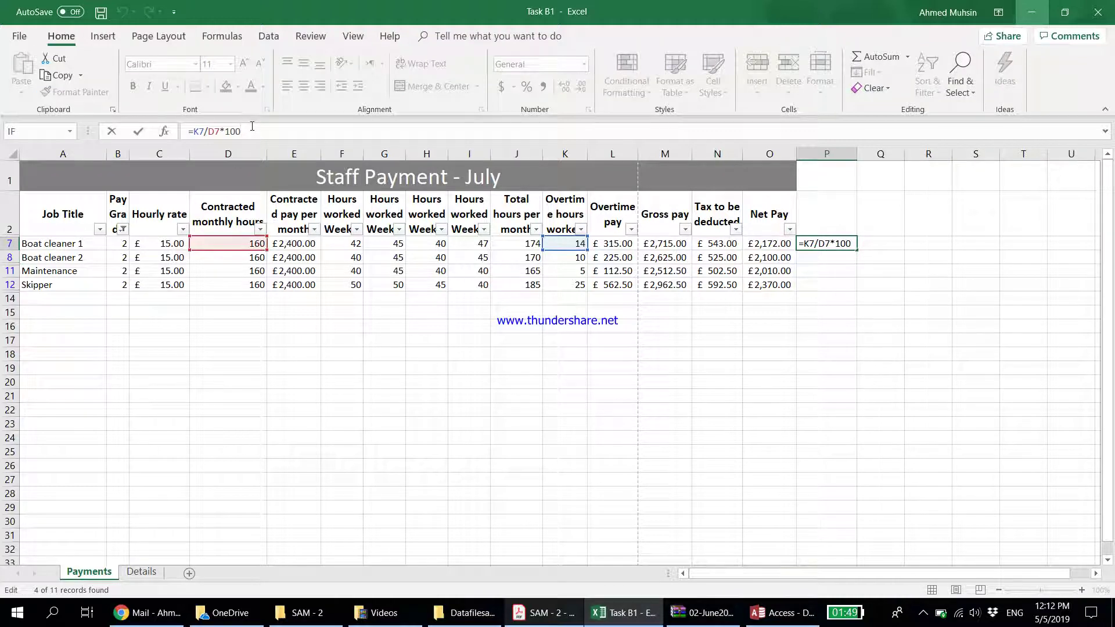
text(%)
key(Return)
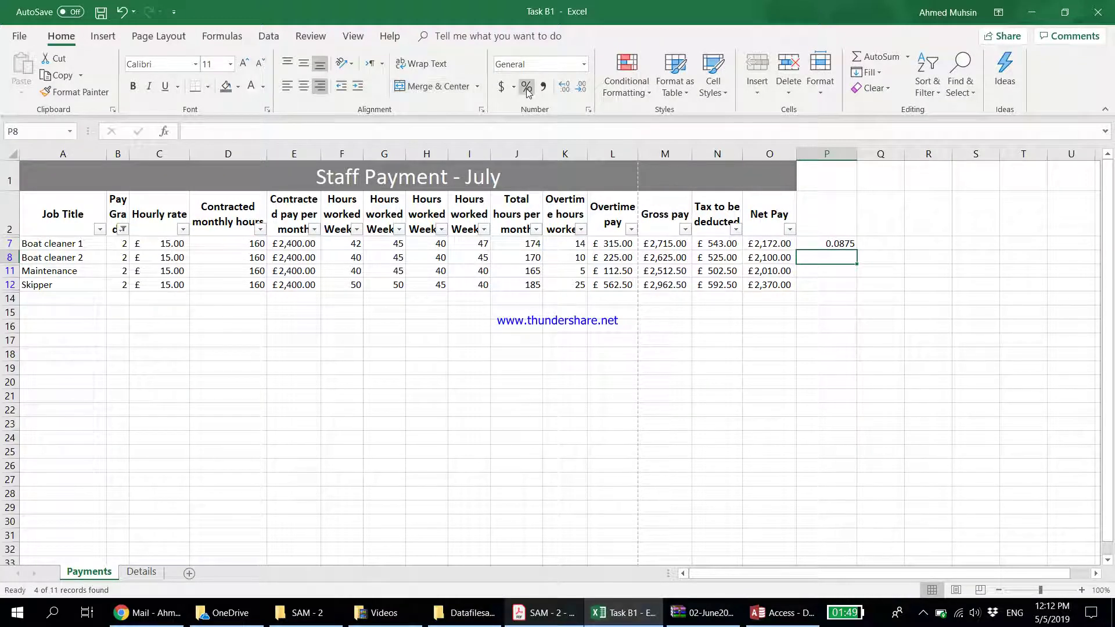
Step: Format P7 as a percentage and fill its formula down column P to the Skipper row
click(848, 243)
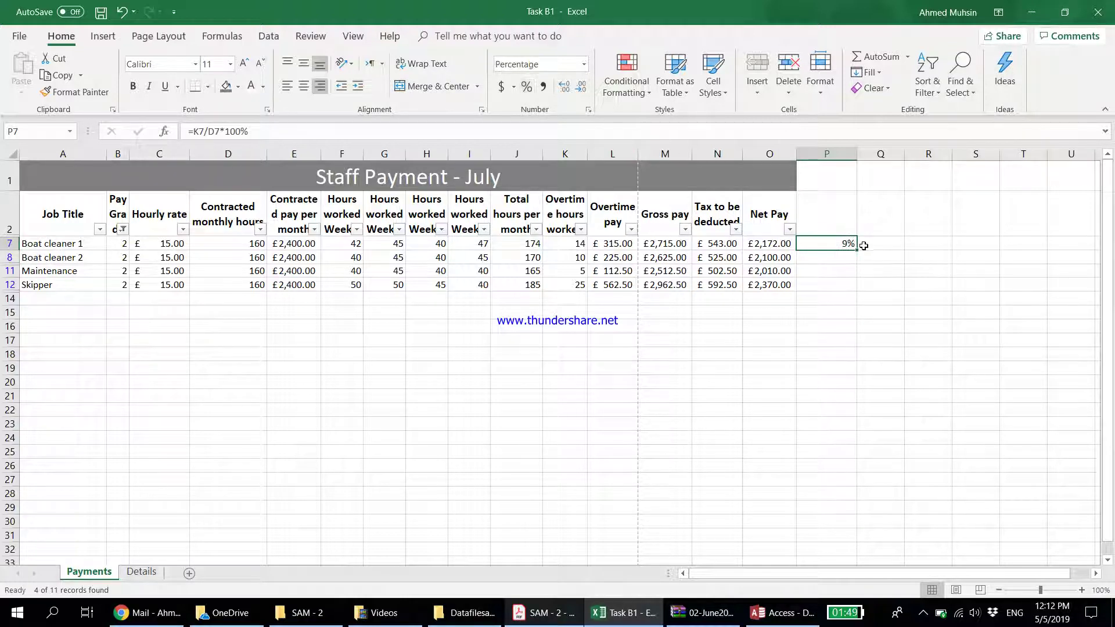
drag(860, 250, 855, 289)
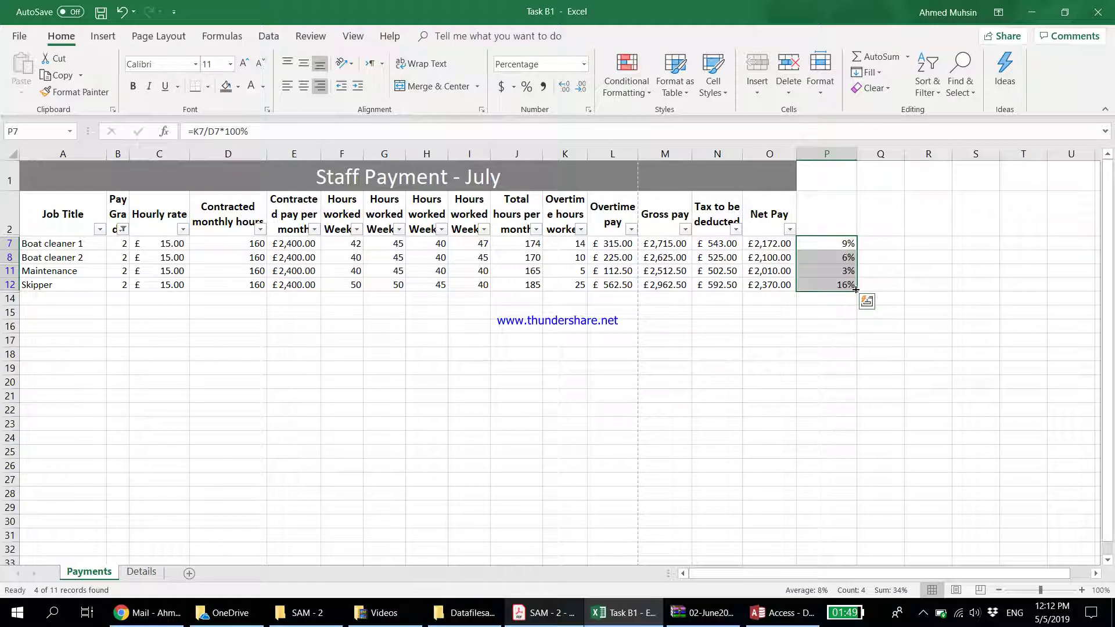
click(821, 324)
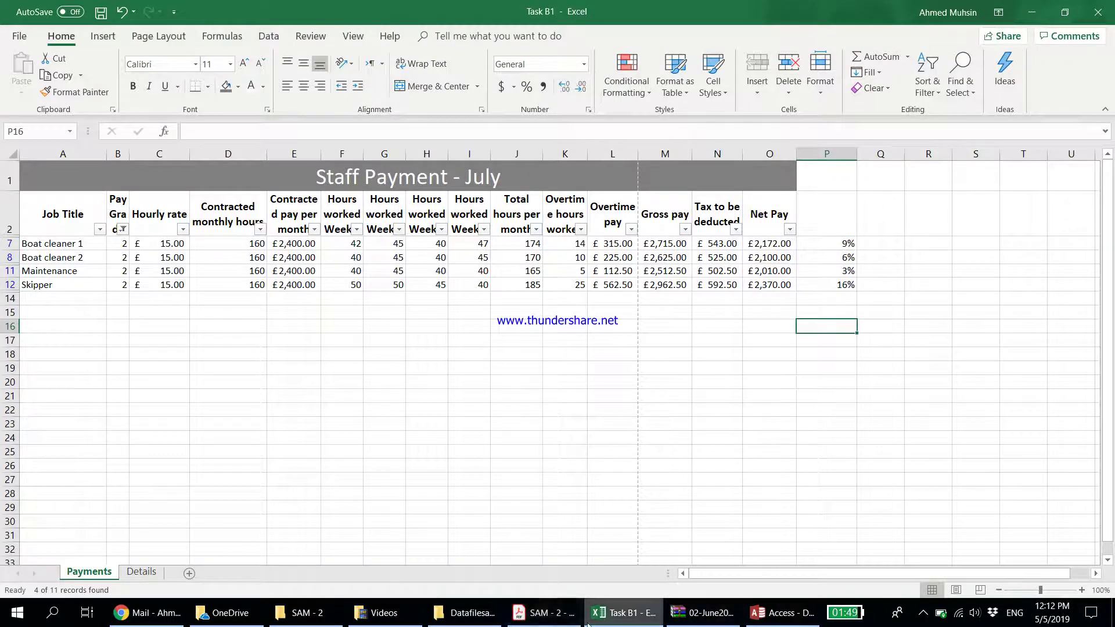
Step: Check the saving and printing instructions for Task B2 in the exam paper PDF, then return to the workbook
click(545, 613)
scroll(453, 377, down, 2)
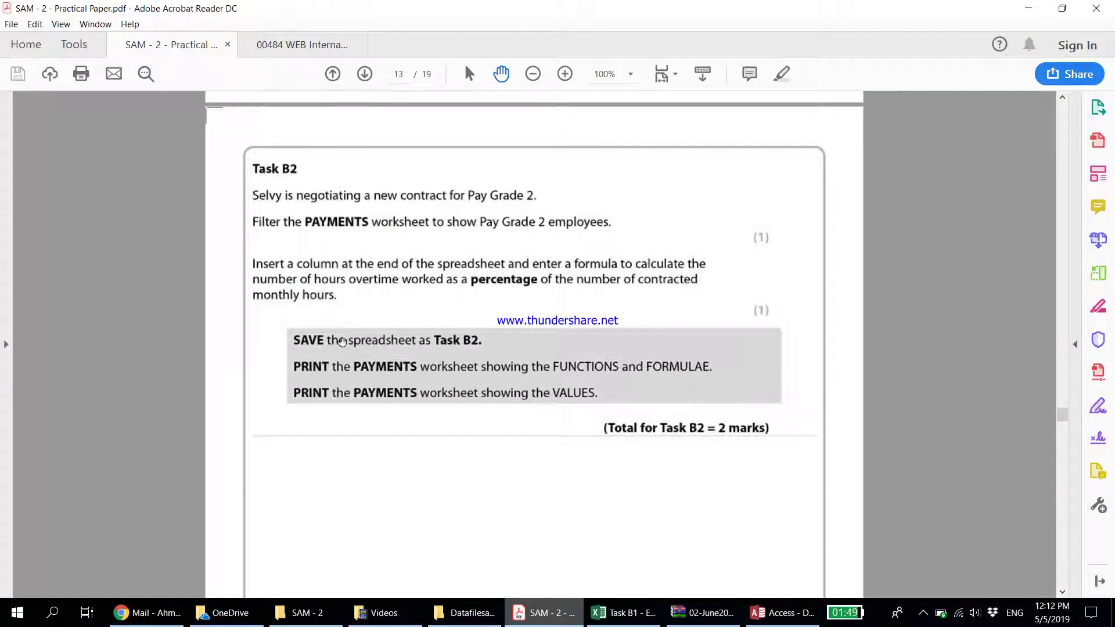
click(782, 613)
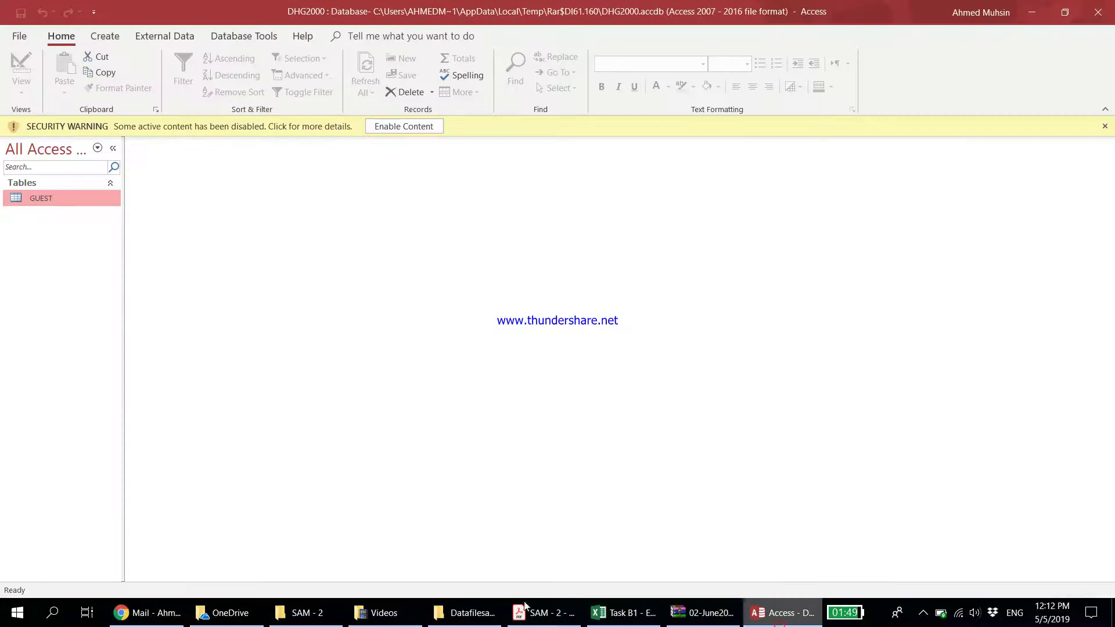
click(648, 617)
Step: Save a copy of the workbook as Task B2
click(20, 36)
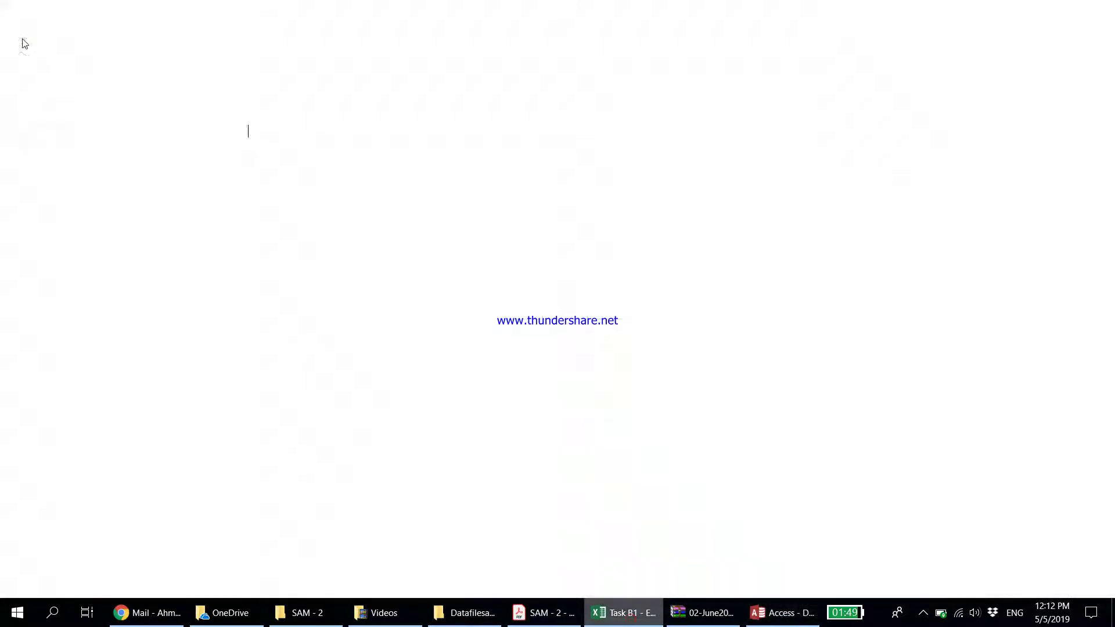
click(48, 228)
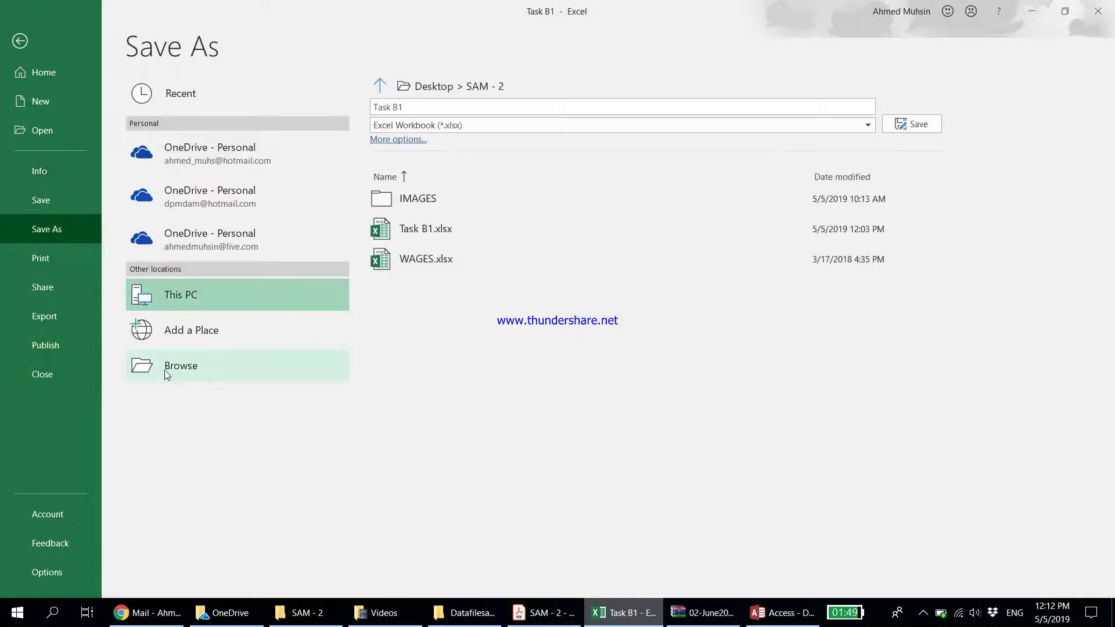
click(165, 371)
key(End)
key(BackSpace)
text(2)
key(Return)
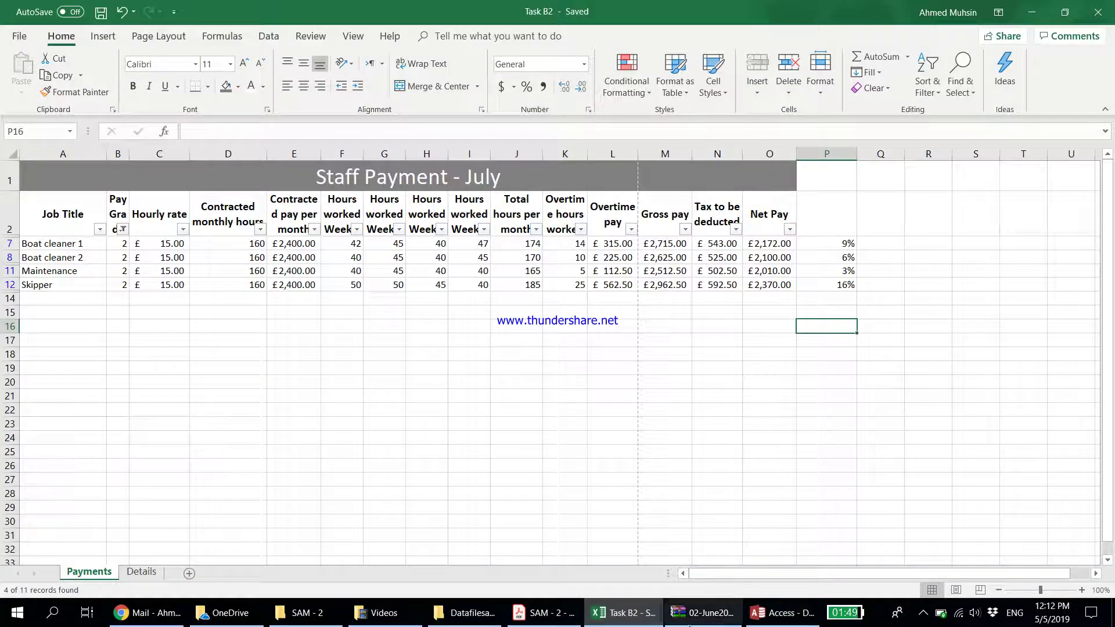
Step: Check the printing requirements in the exam paper PDF and show the formulas on the Payments worksheet
click(543, 612)
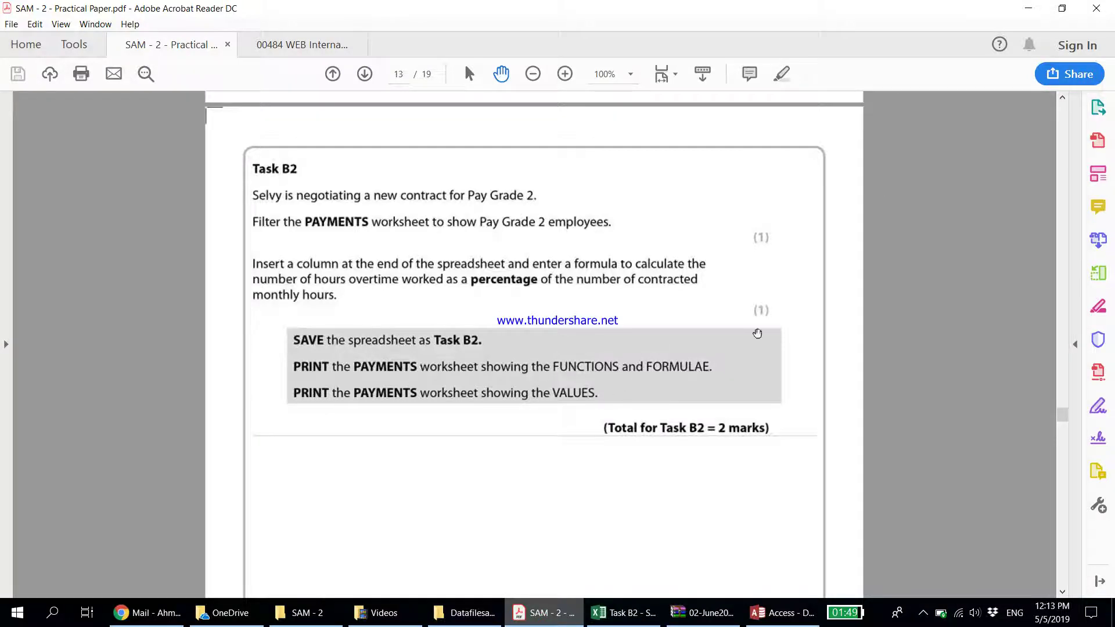
click(1029, 8)
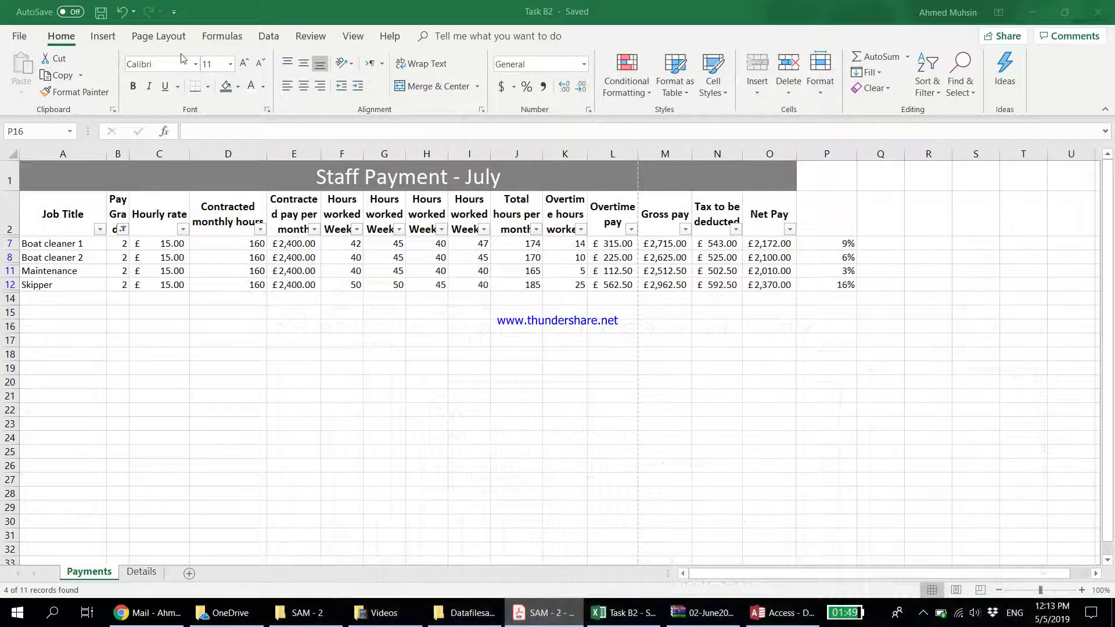
click(220, 37)
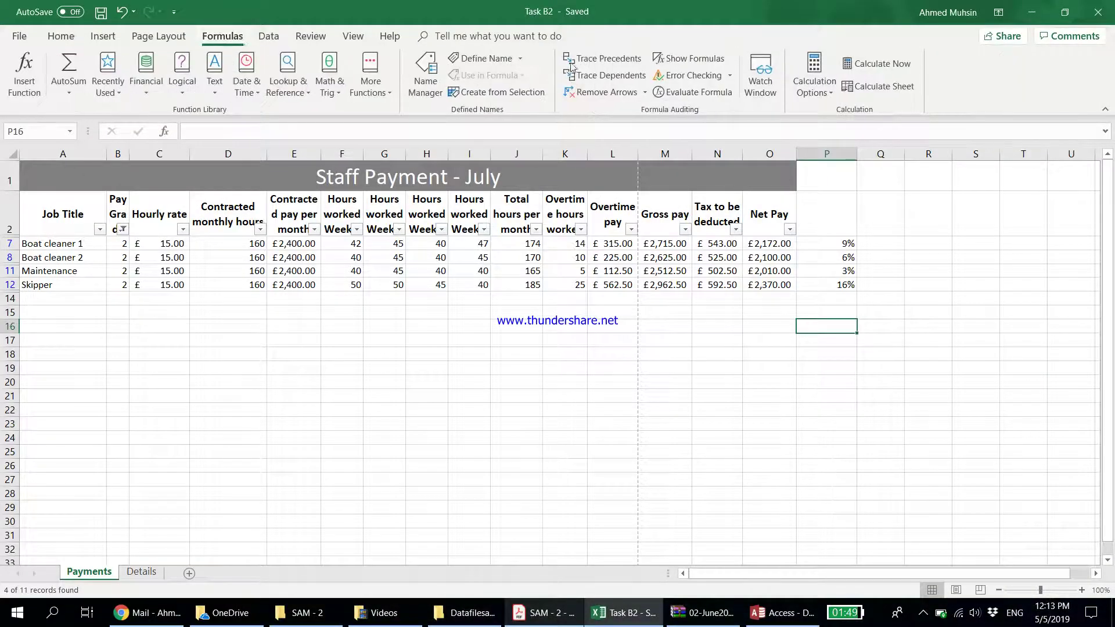
click(690, 58)
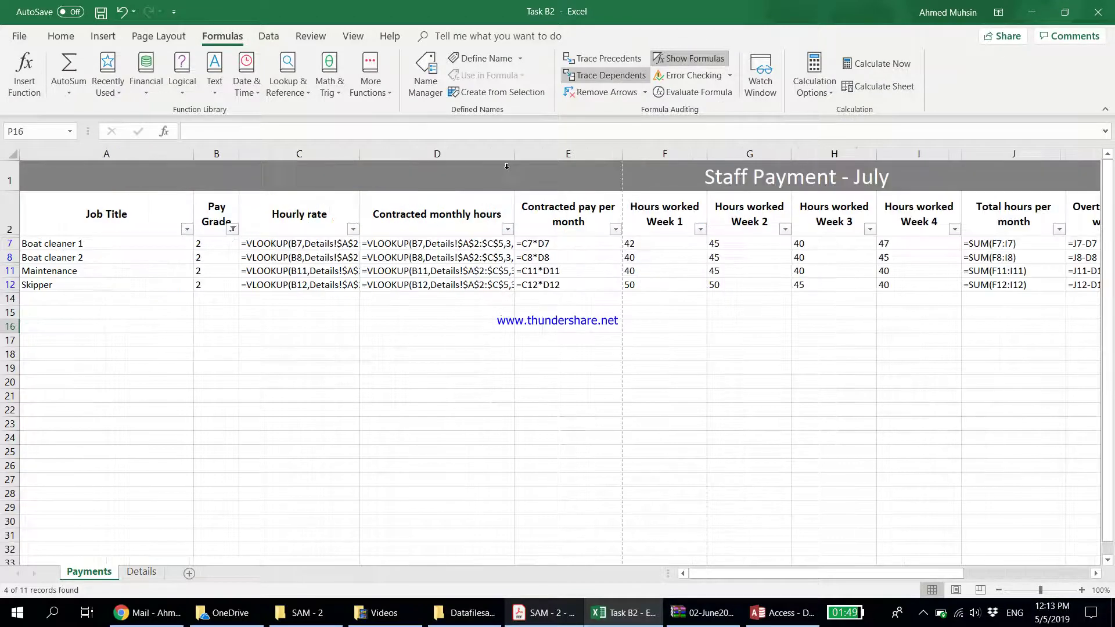
Step: Autofit all column widths on the Payments worksheet, then recheck the Task B2 printing instructions in the exam paper PDF
click(20, 154)
click(13, 154)
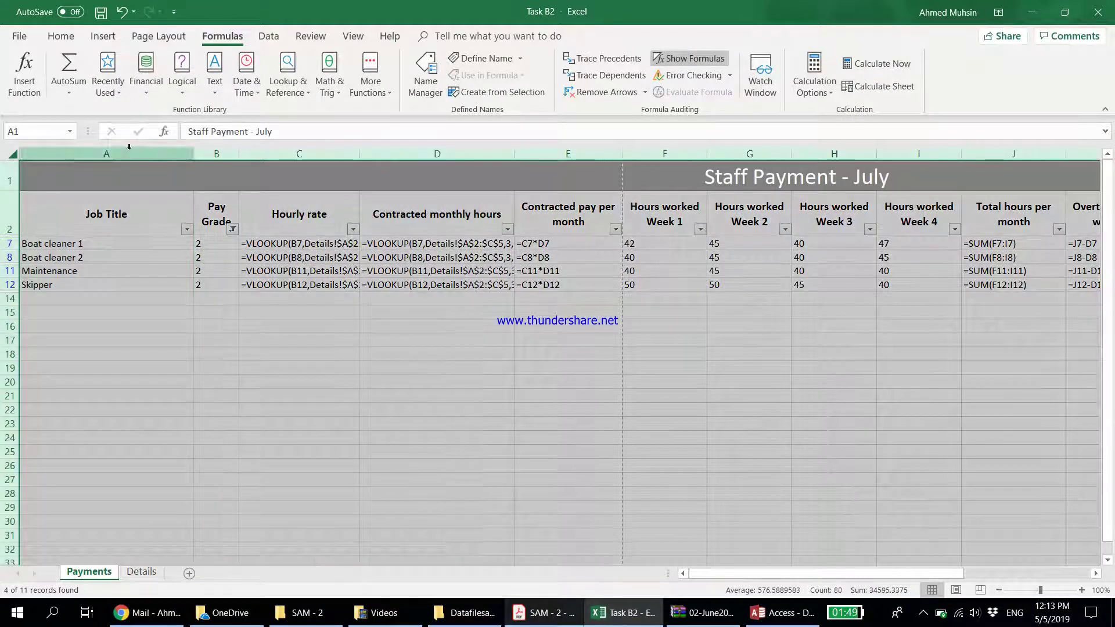
double_click(196, 149)
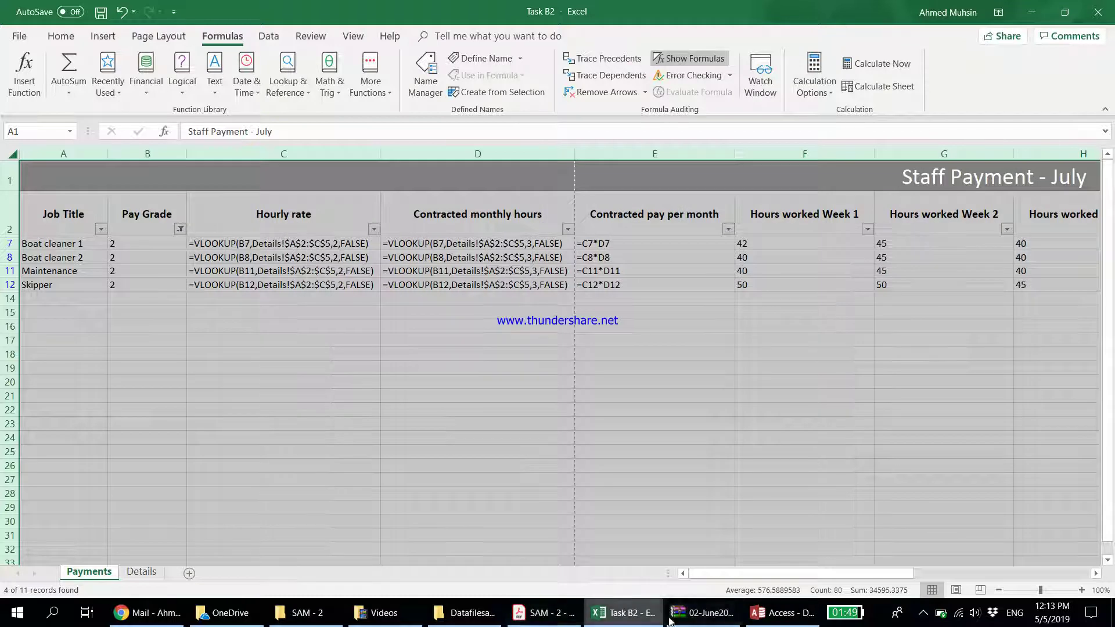
click(525, 614)
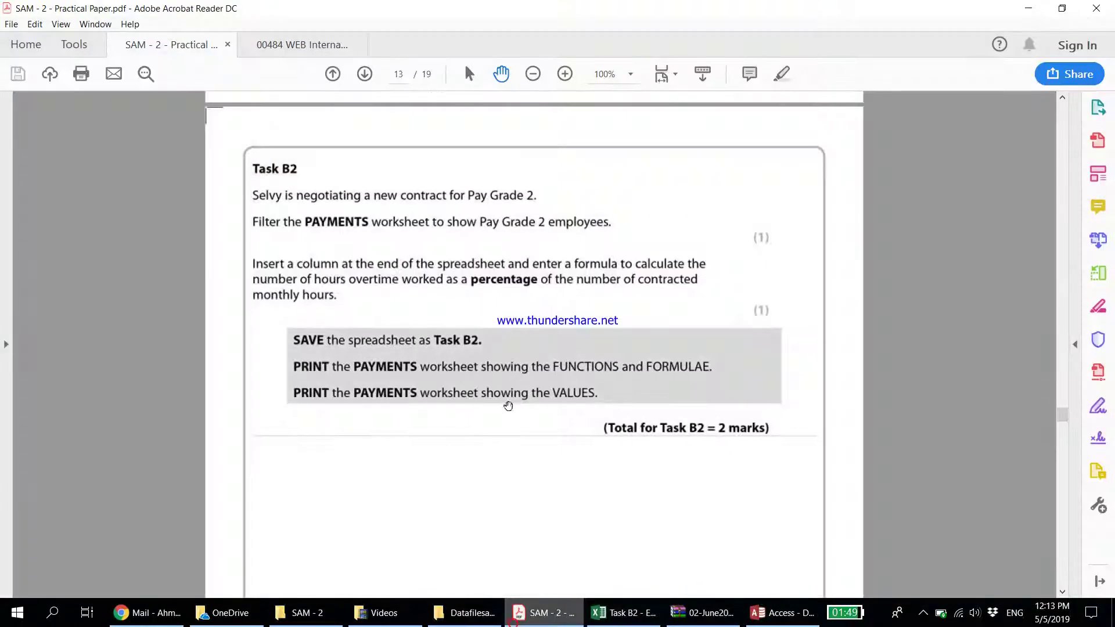
click(1028, 8)
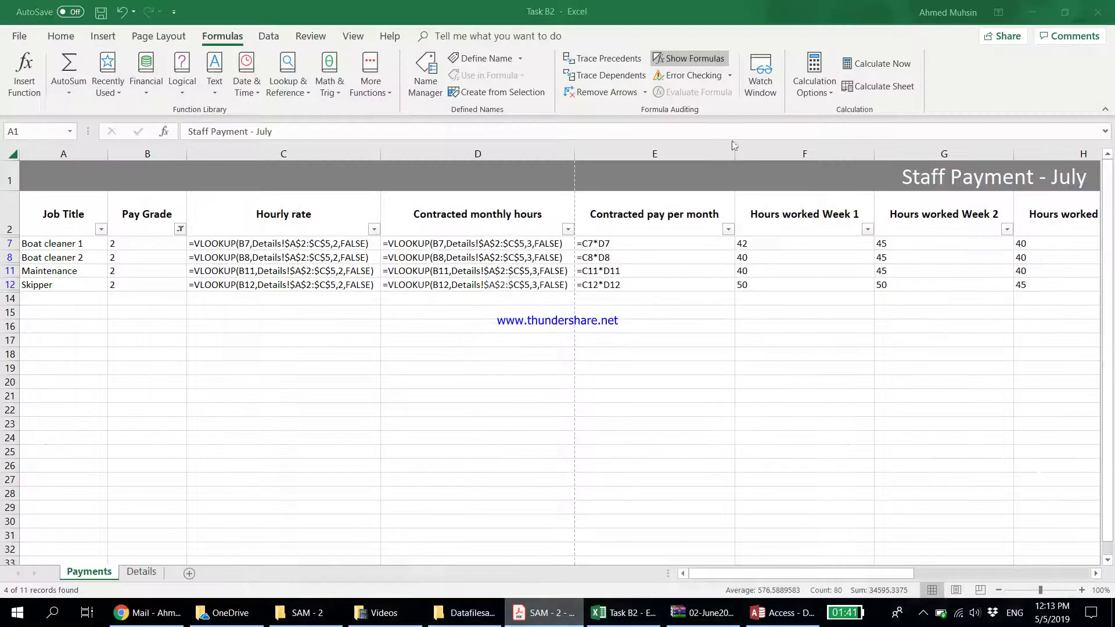
Step: Set the width of columns F to O, from Hours worked Week 1 to Net Pay, to 7
click(192, 219)
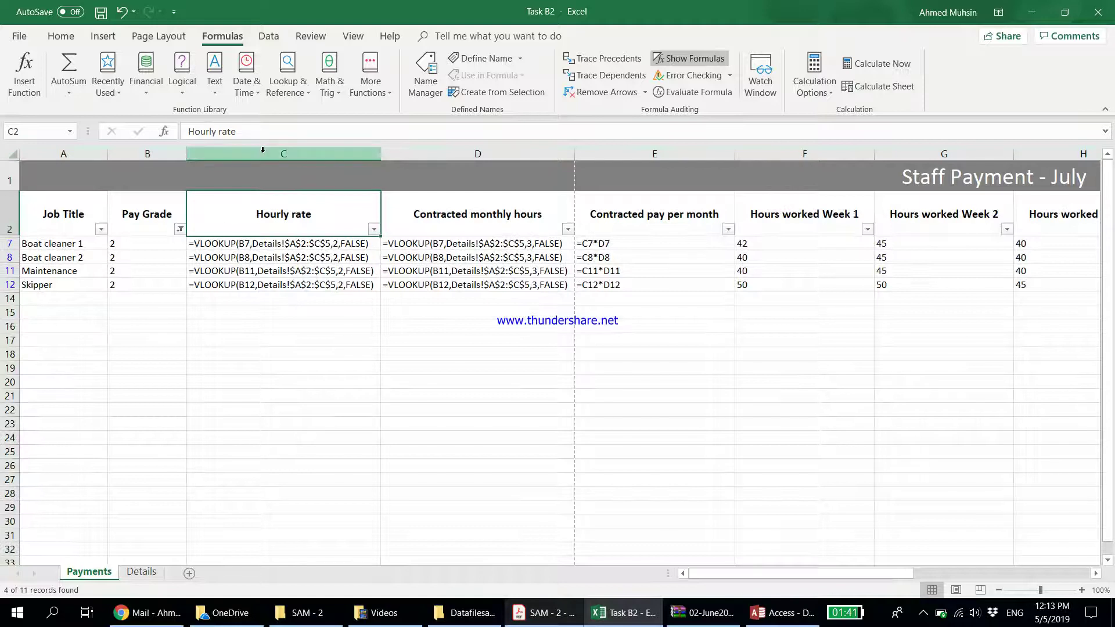
drag(804, 154, 1045, 216)
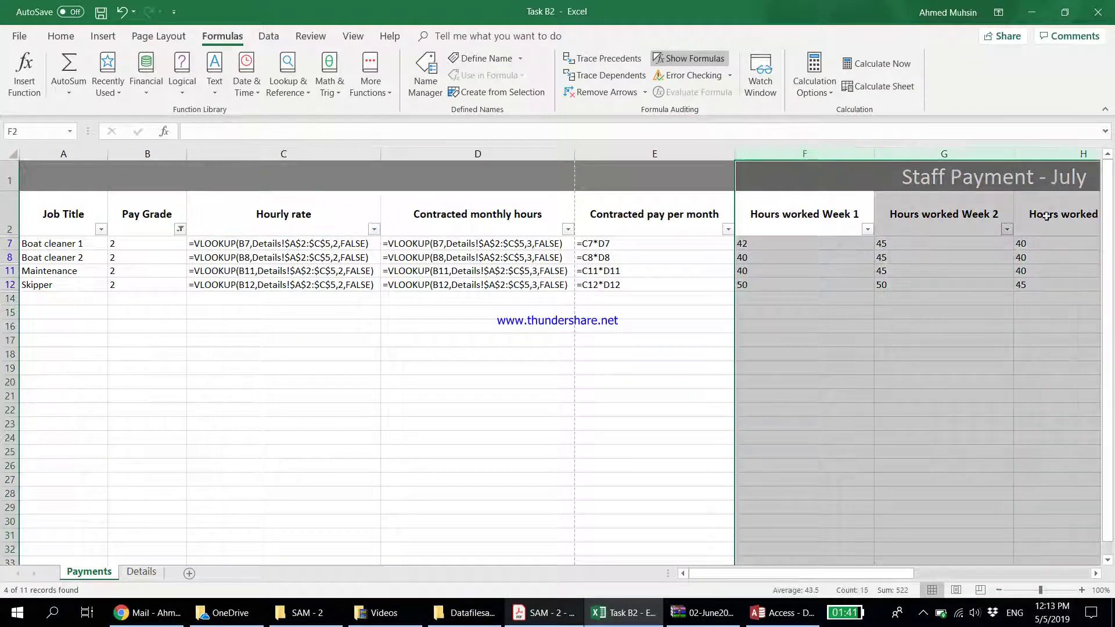
click(1095, 573)
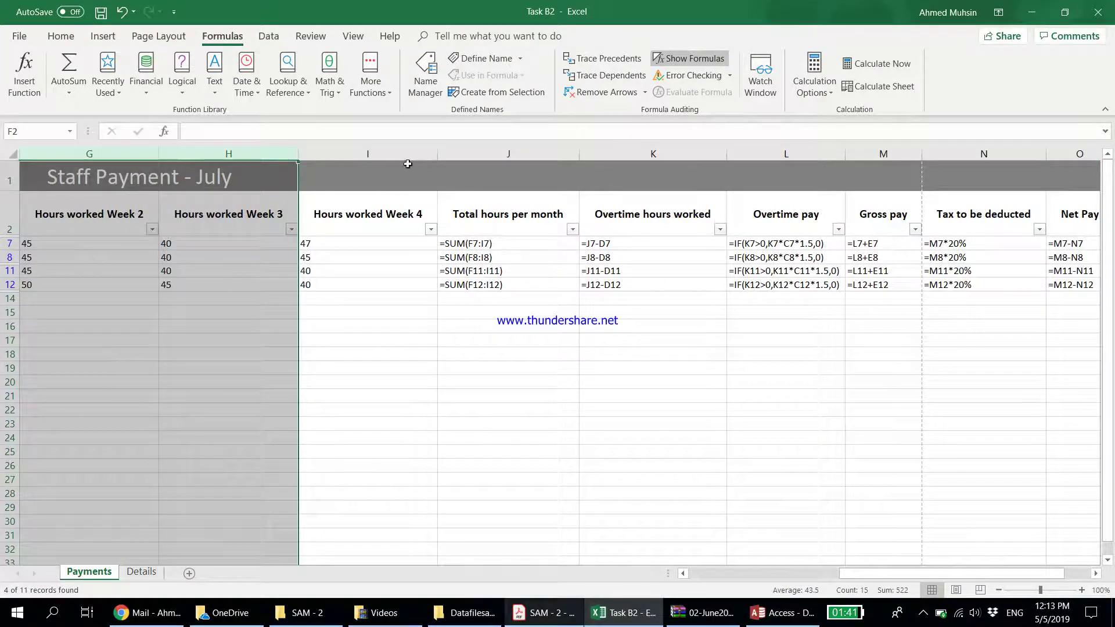
shift+click(407, 154)
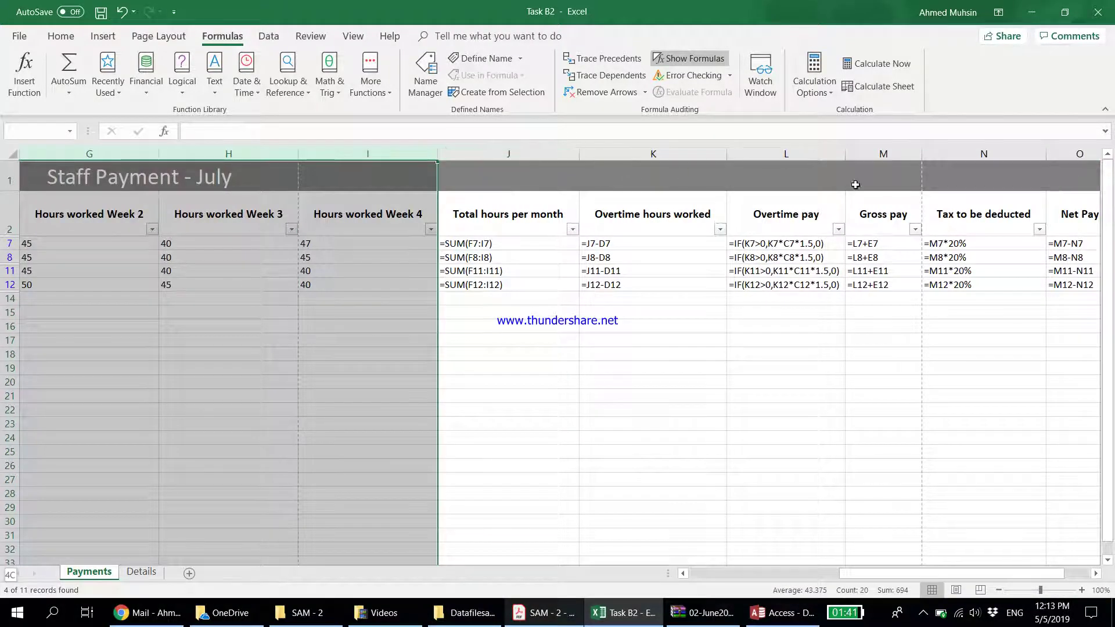
shift+click(1074, 154)
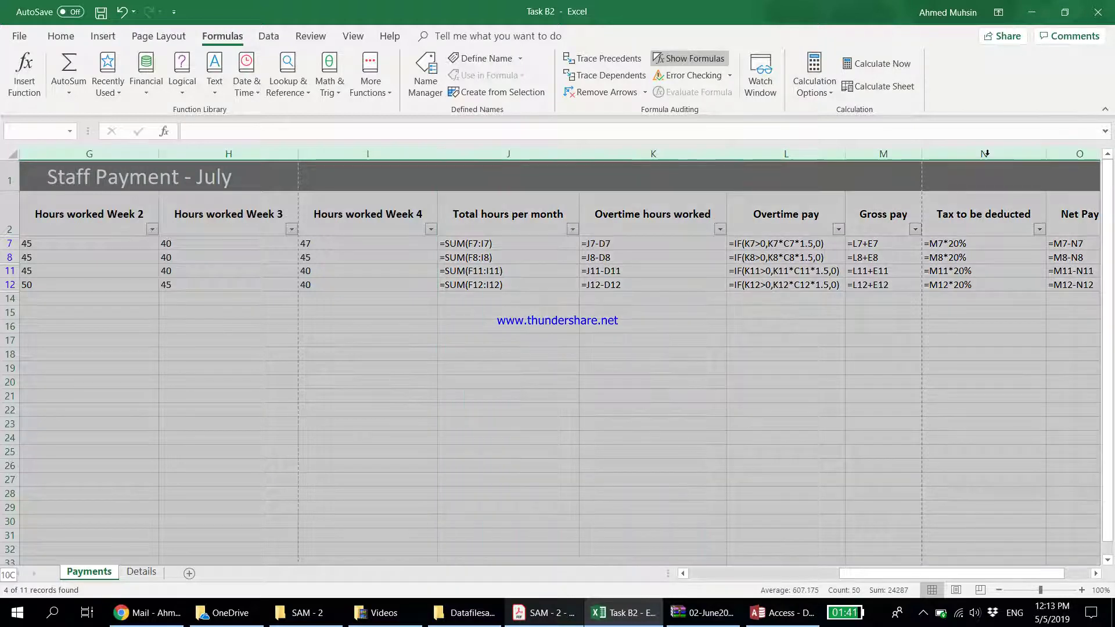
click(61, 36)
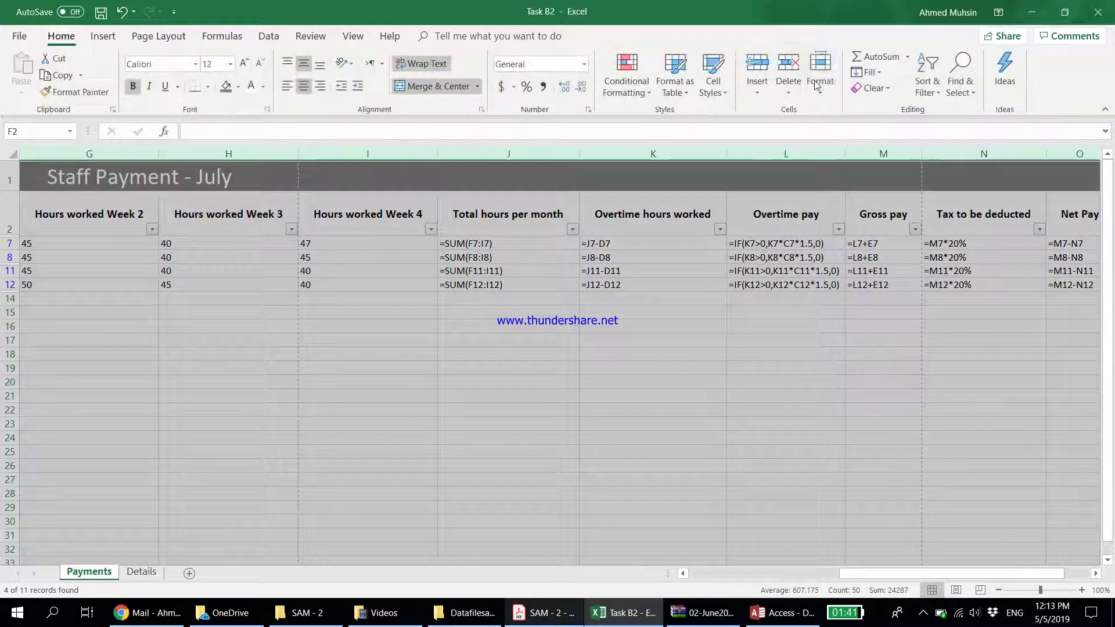
click(820, 73)
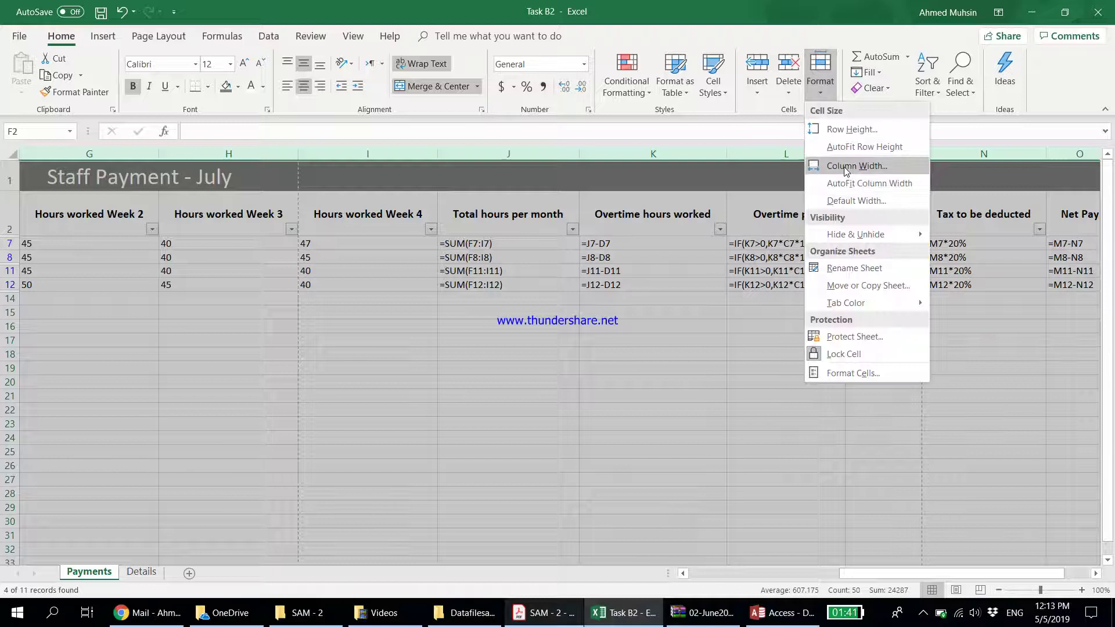
click(845, 166)
text(15)
key(Return)
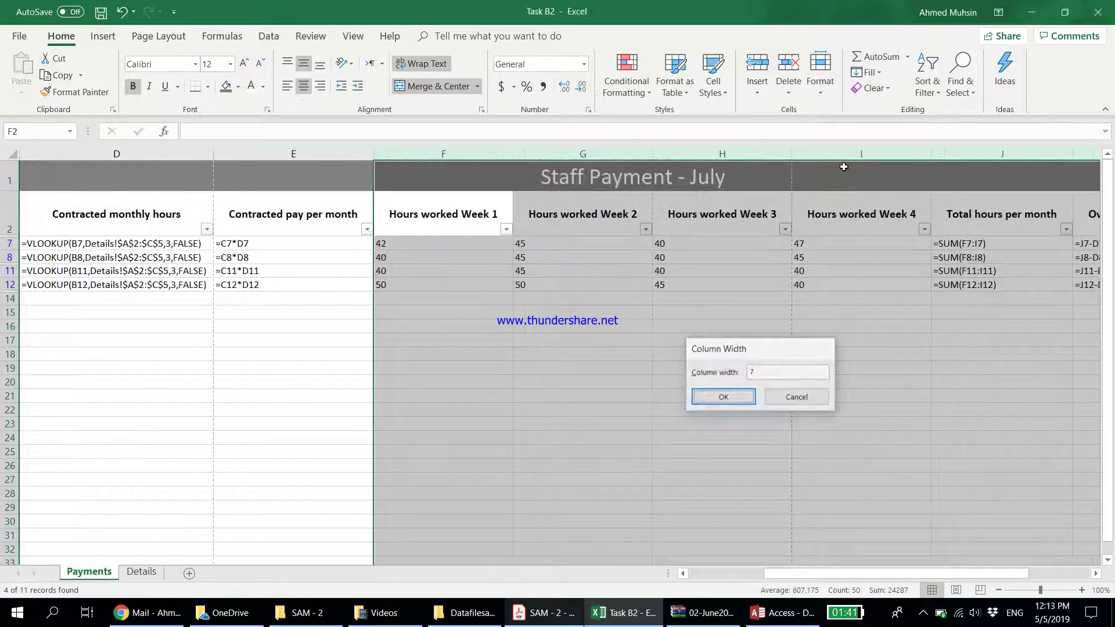
click(915, 253)
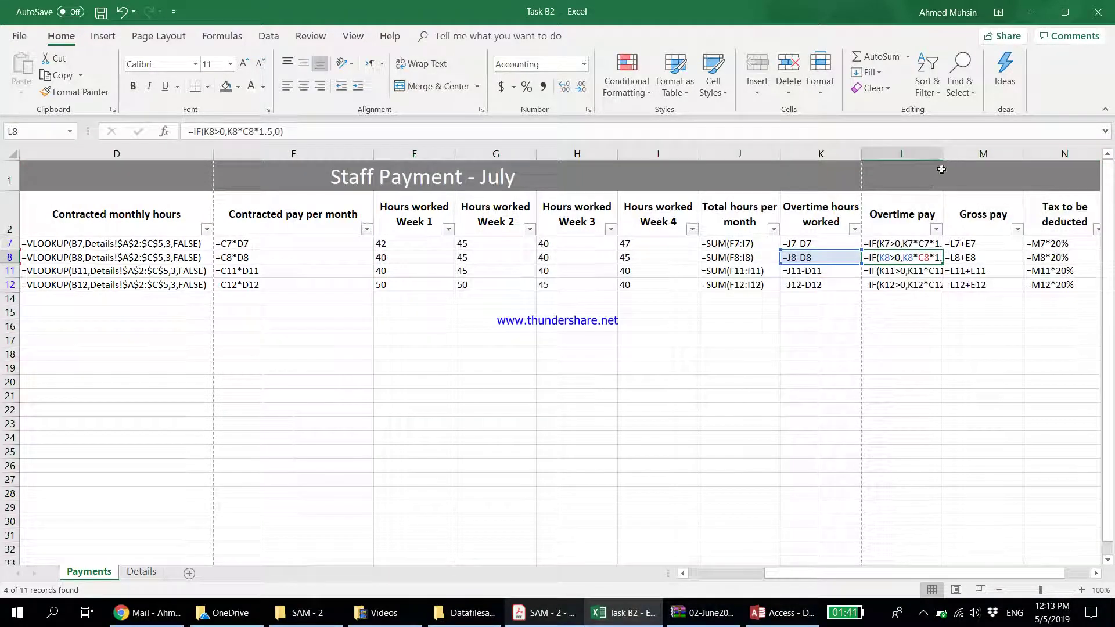
Step: Autofit the Overtime pay column and narrow the Gross pay, Tax to be deducted and Net Pay columns to fit their formulas
double_click(946, 153)
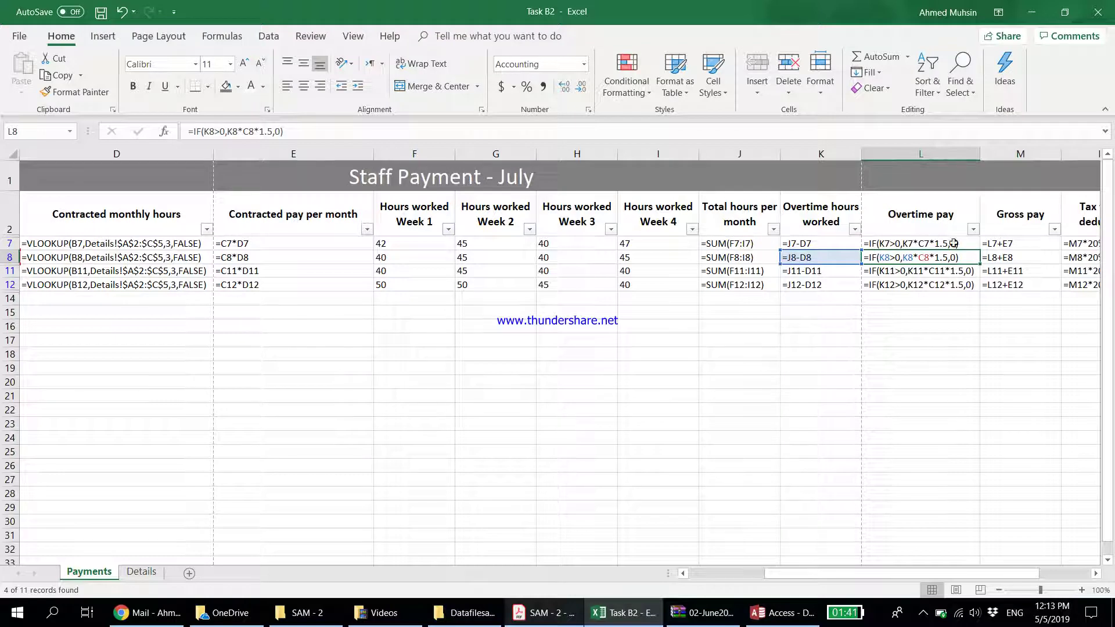
mouse_move(926, 575)
mouse_down()
mouse_move(967, 581)
mouse_move(836, 579)
mouse_move(946, 574)
mouse_up()
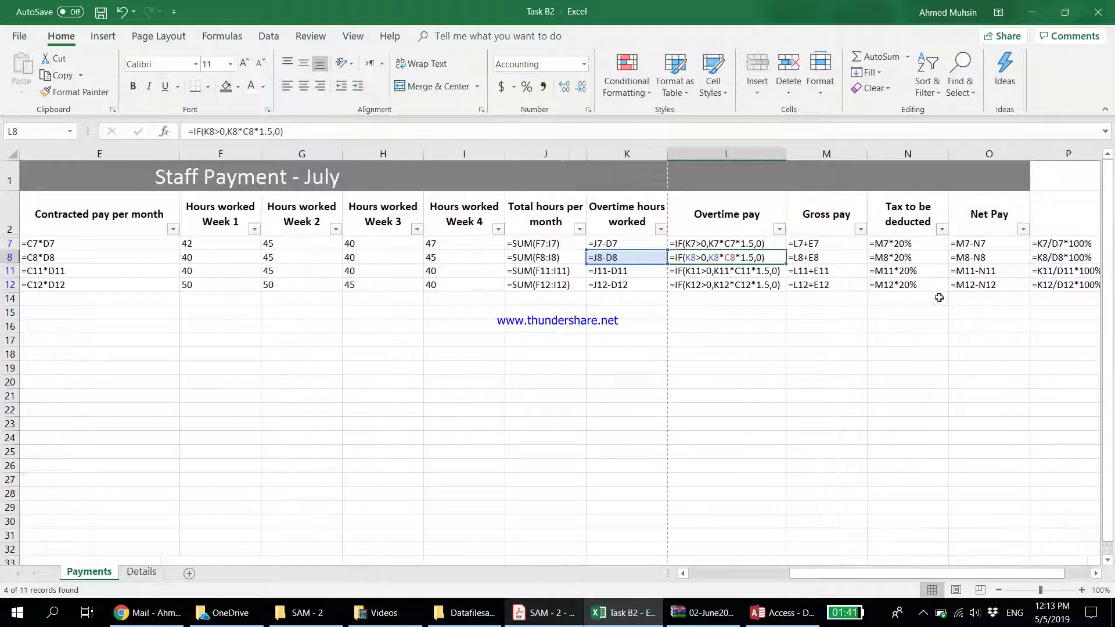
drag(868, 153, 837, 154)
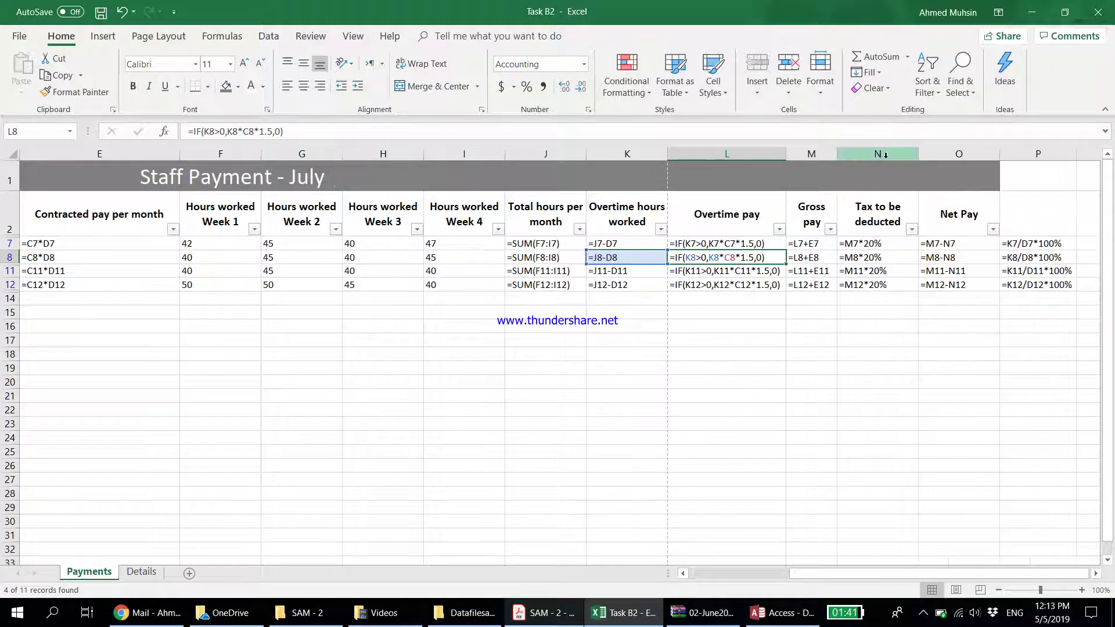
drag(917, 153, 895, 153)
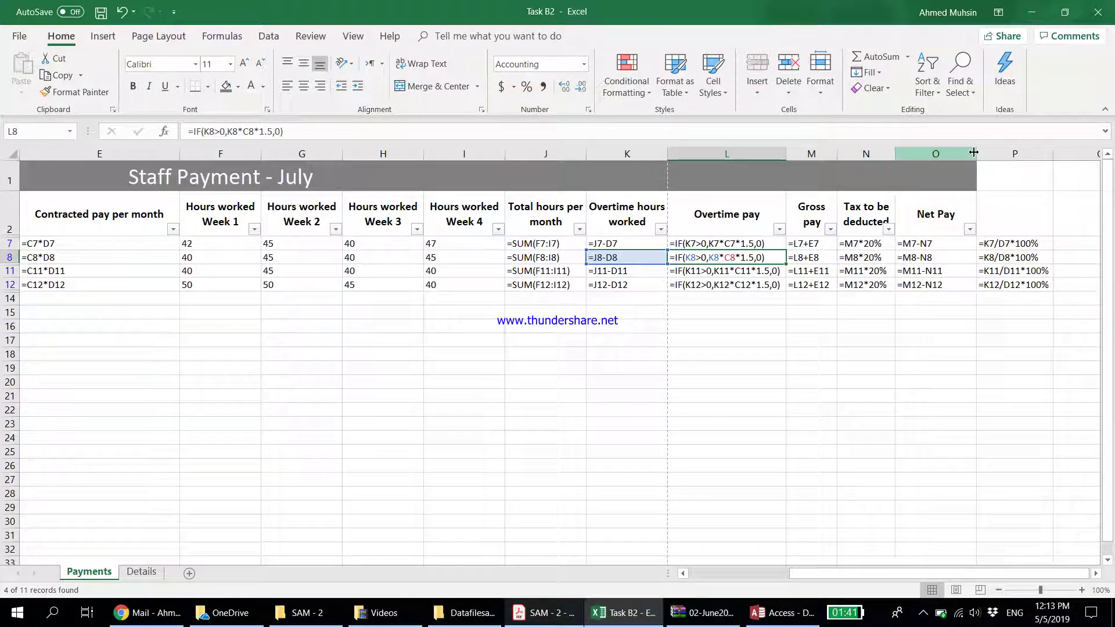
drag(977, 153, 952, 154)
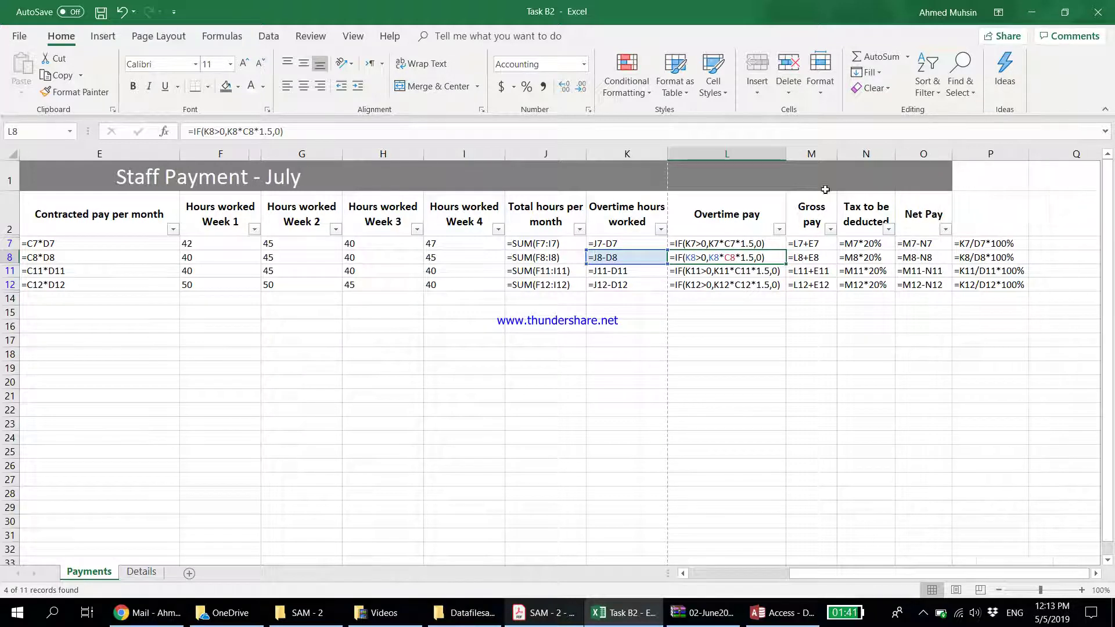
Step: Narrow the four Hours worked Week columns, F to I, to one equal smaller width
drag(227, 154, 497, 175)
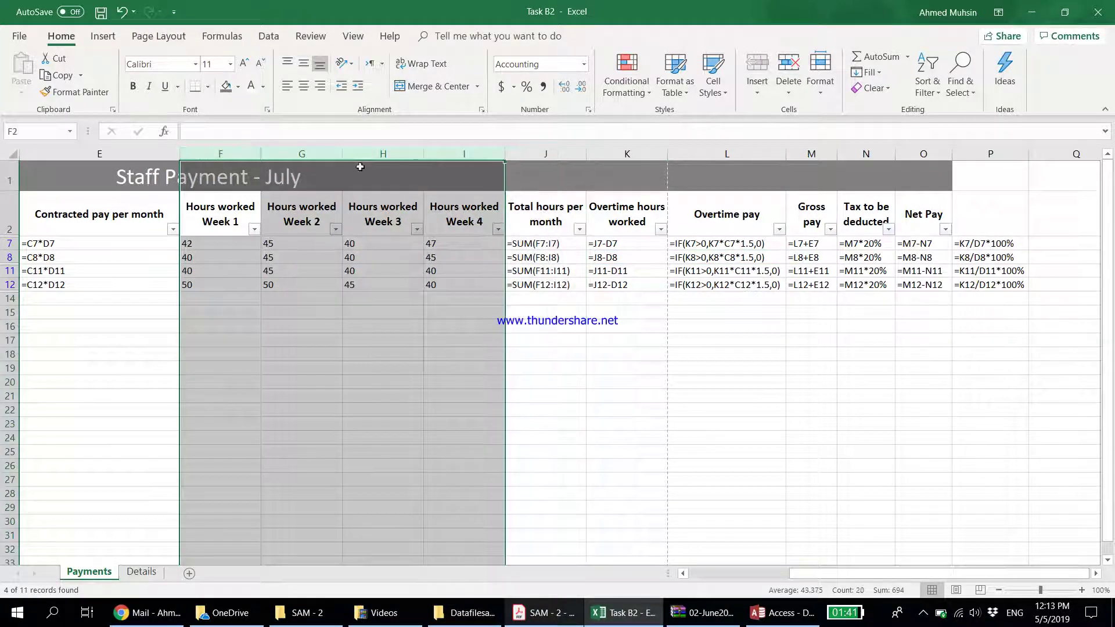
drag(263, 152, 227, 152)
click(318, 273)
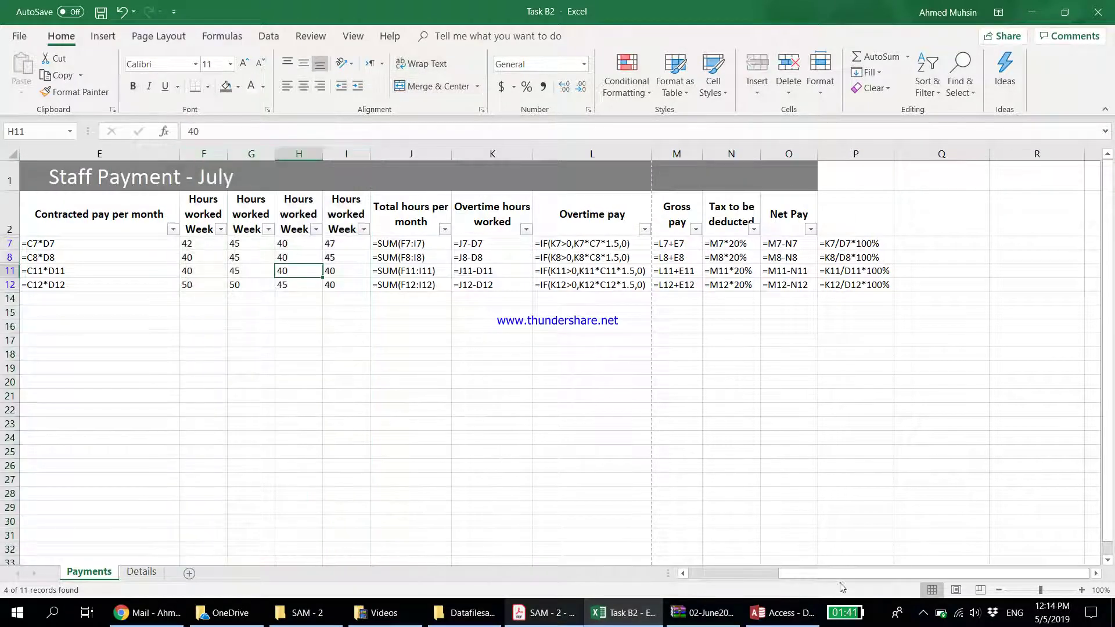
Step: Select the Payments table from the title through column P and page through its print preview with formulas shown
drag(842, 573, 752, 574)
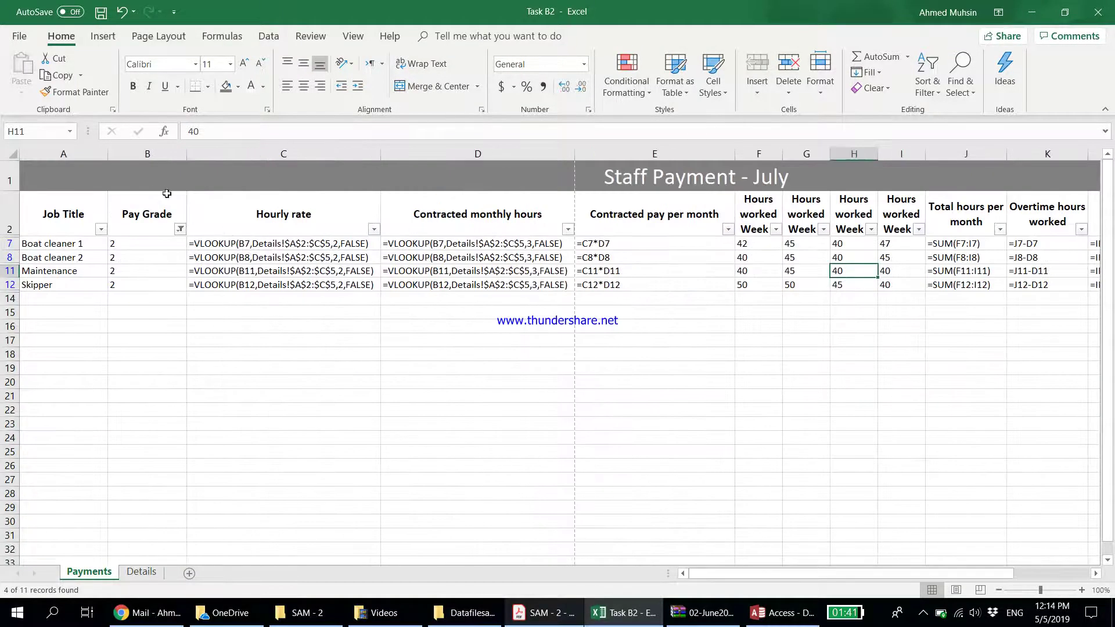
click(73, 170)
key(shift+Down)
key(shift+Down)
key(shift+Down)
key(shift+Down)
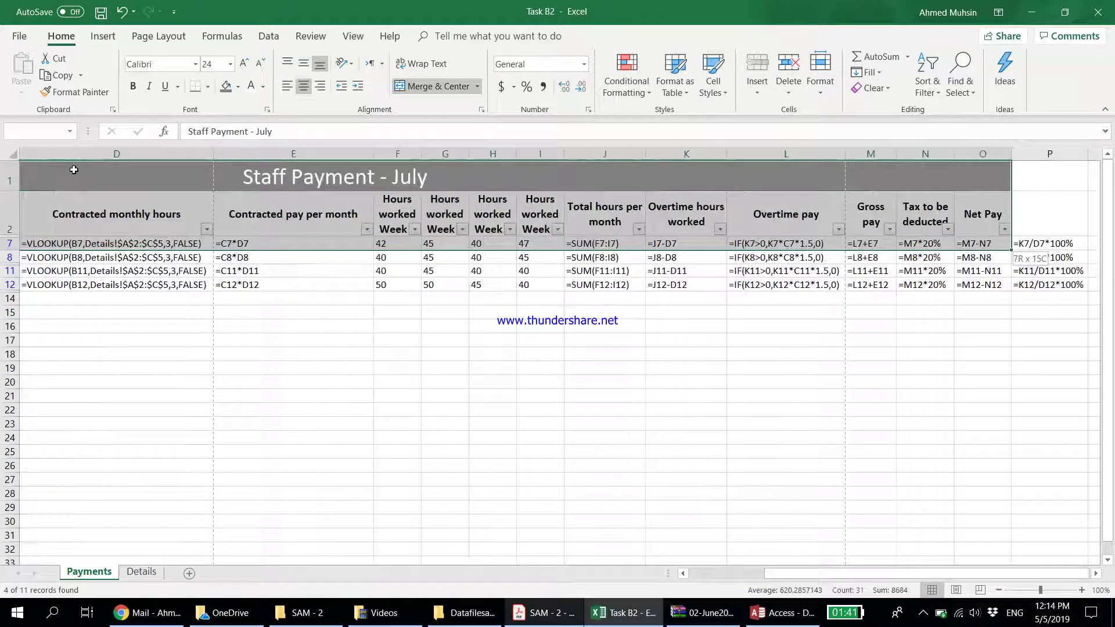
key(shift+Right)
key(shift+Down)
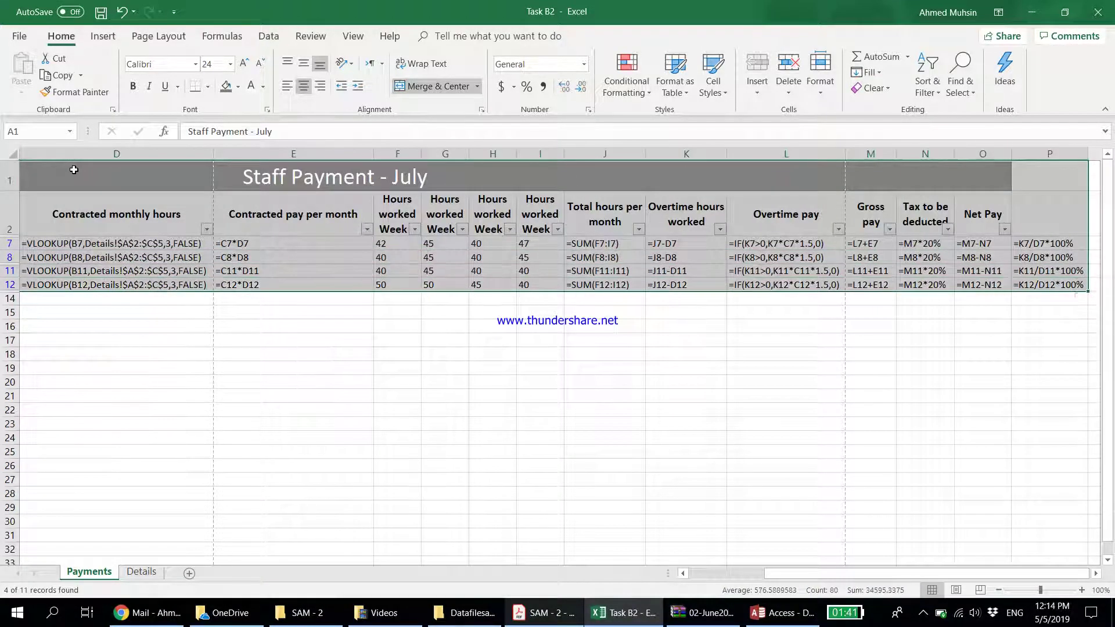
key(ctrl+p)
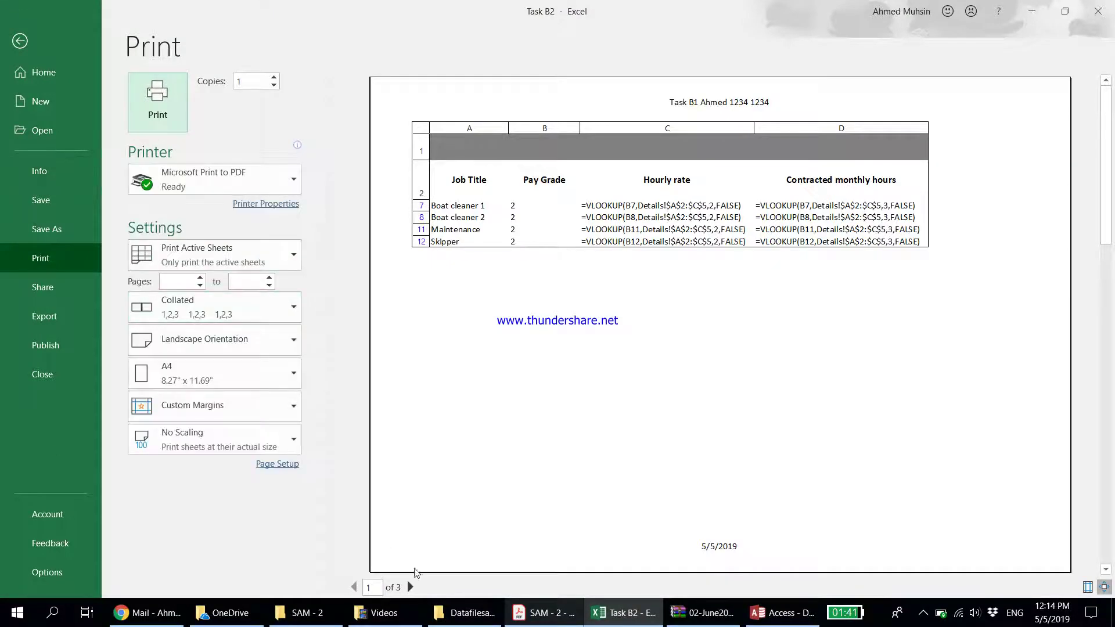
click(410, 587)
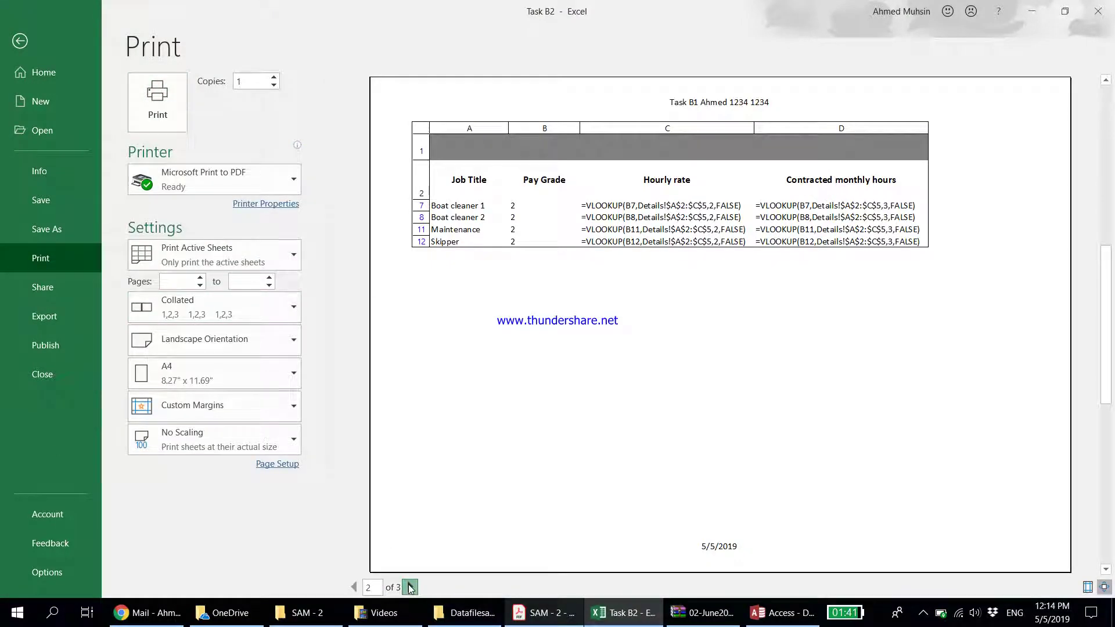
click(410, 587)
Step: Recheck the Task B2 print instructions in the exam paper PDF, then return to the Excel workbook and close its print preview
click(772, 622)
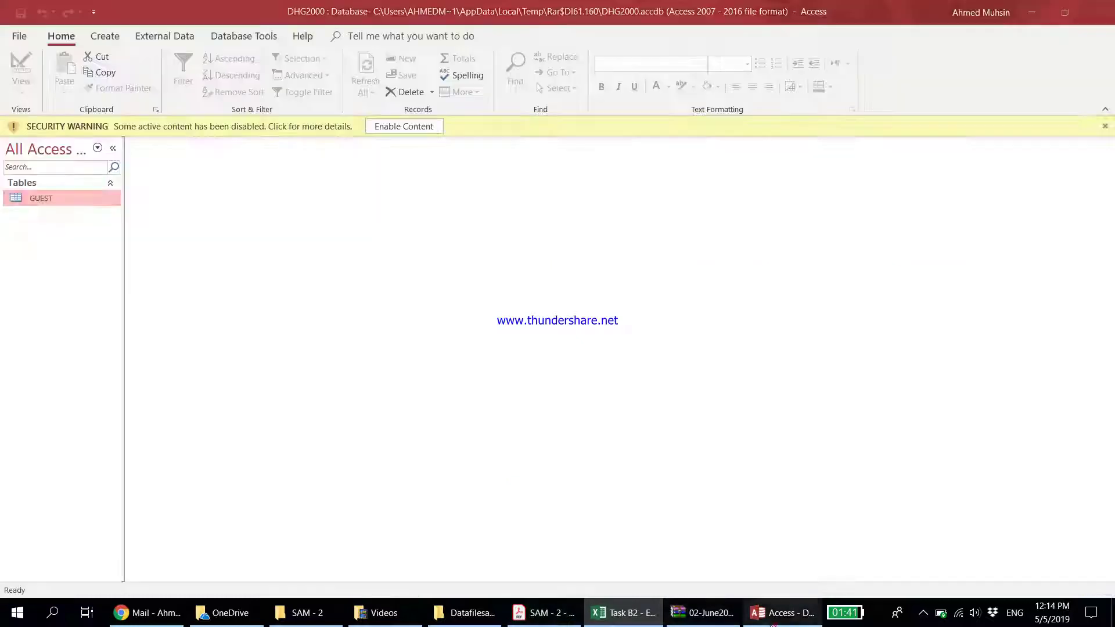
mouse_move(597, 621)
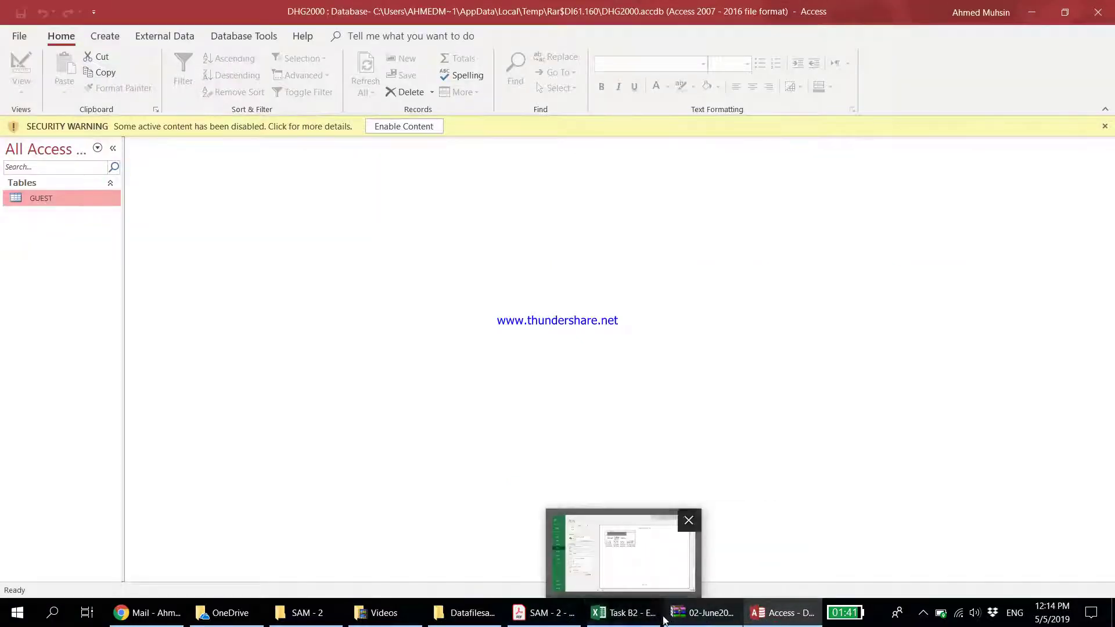
click(550, 615)
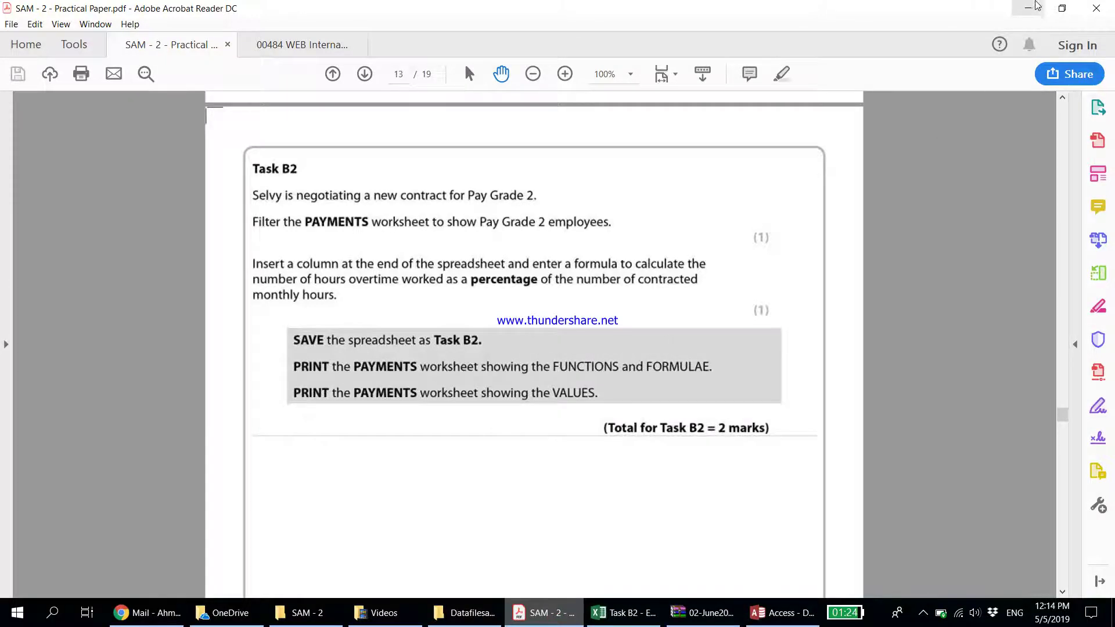
click(1034, 6)
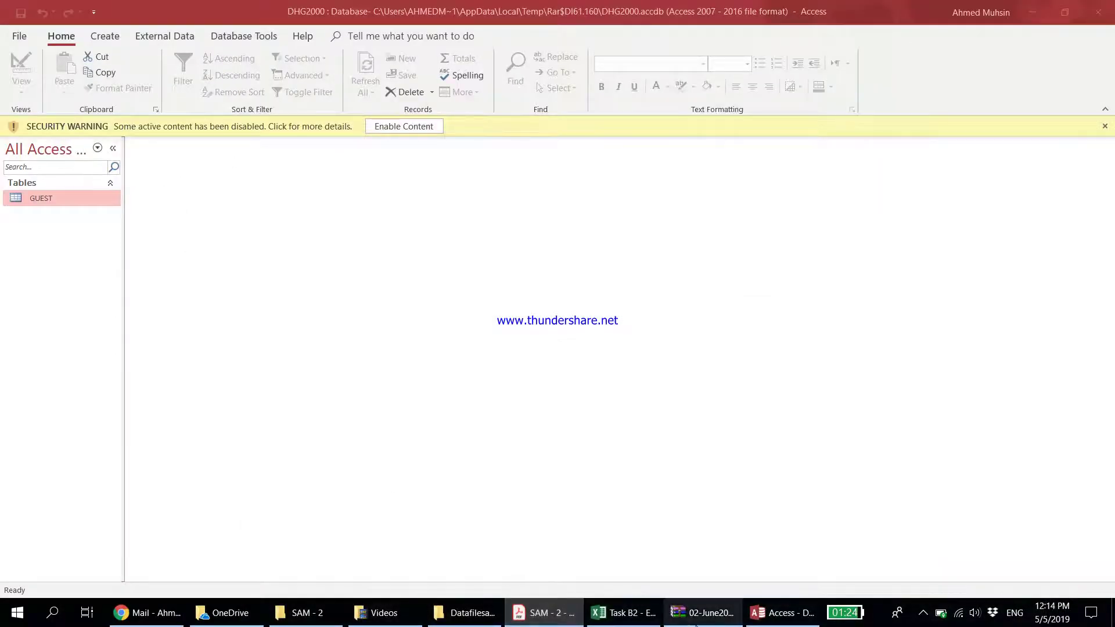
click(623, 613)
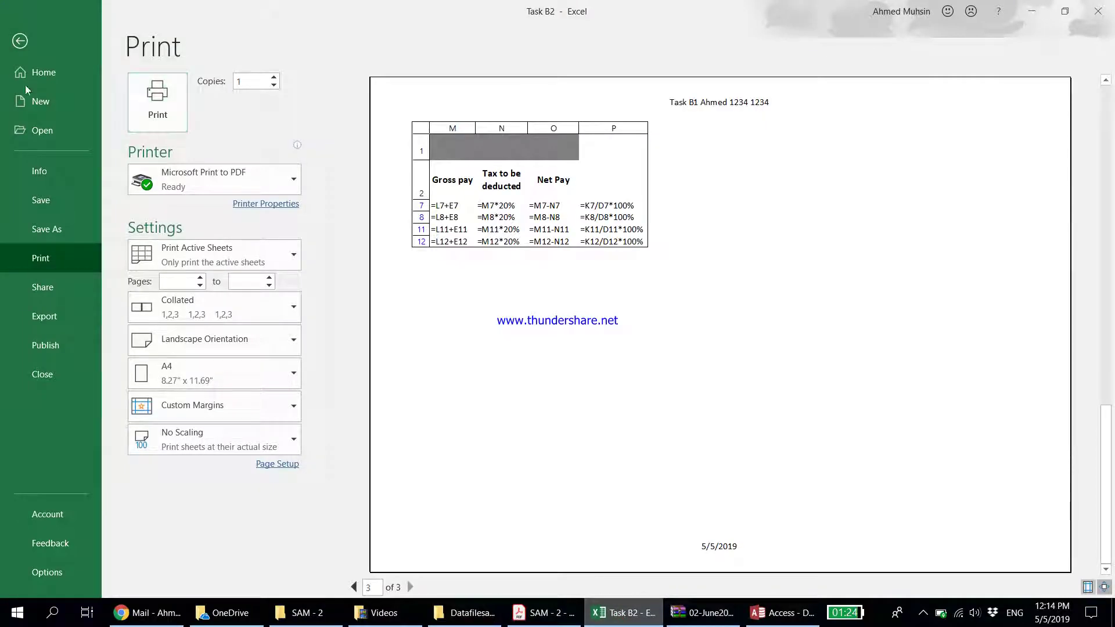
click(21, 42)
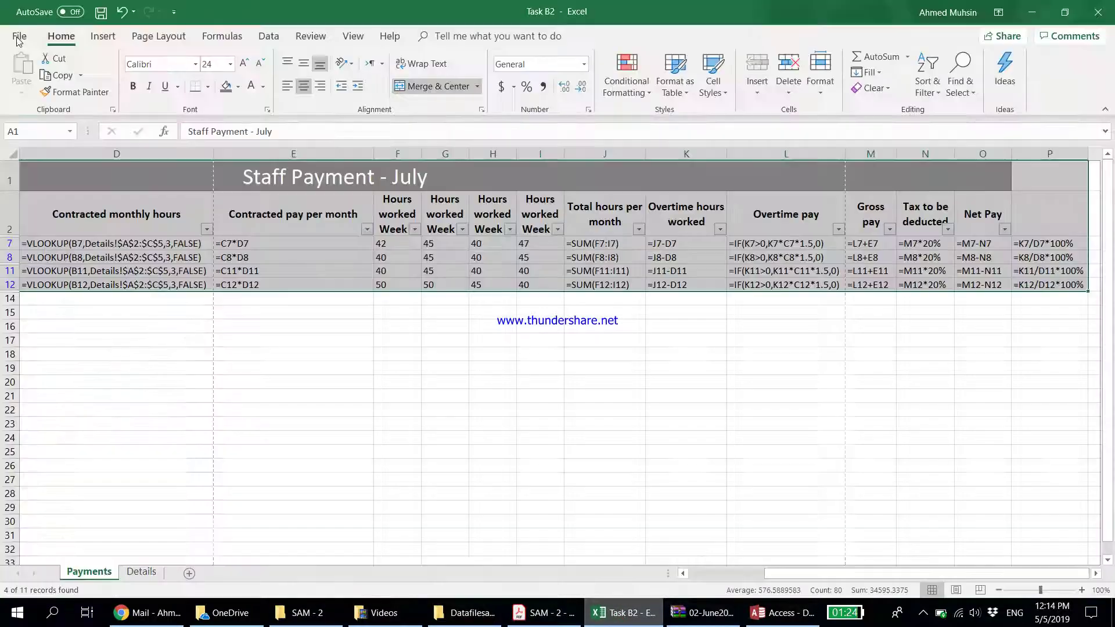
Step: Switch the Payments worksheet from formulas back to values and autofit all column widths
click(222, 36)
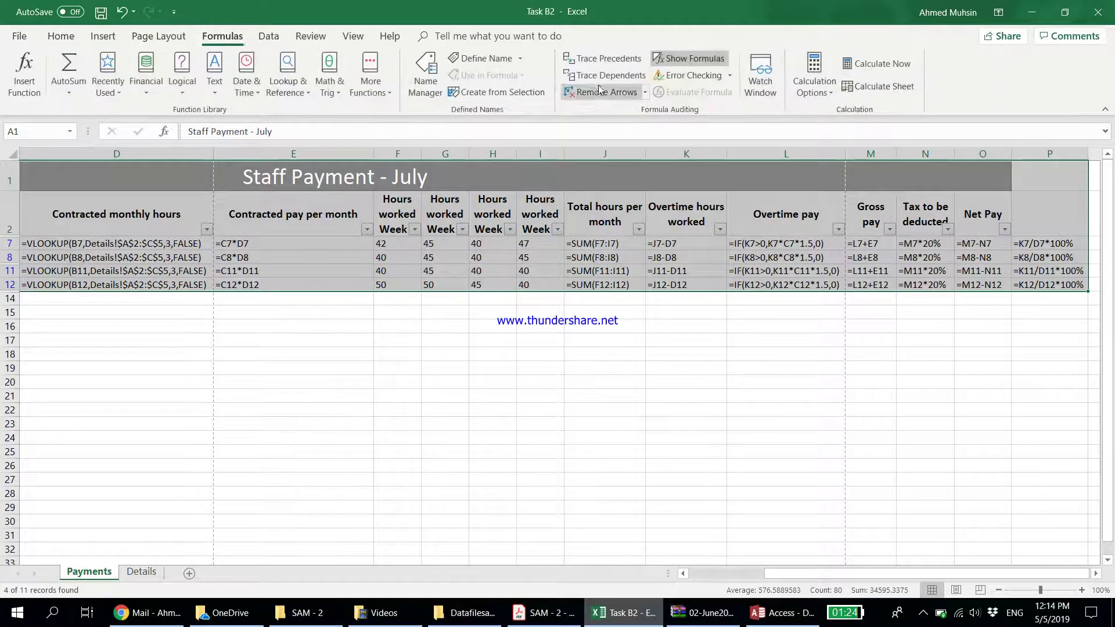
click(697, 65)
drag(116, 152, 120, 153)
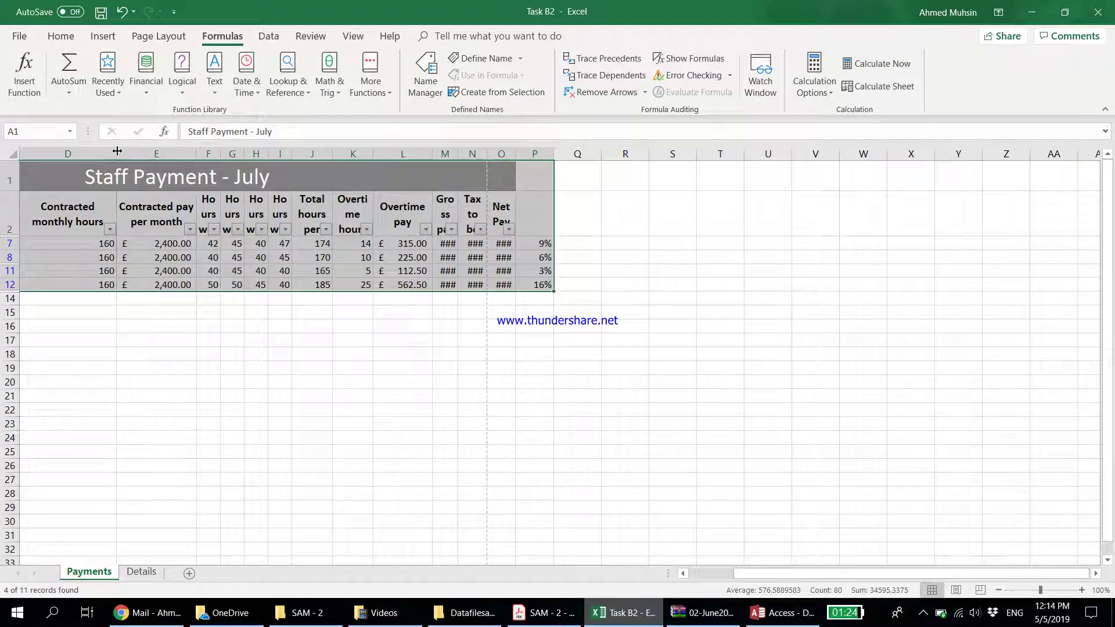
click(15, 153)
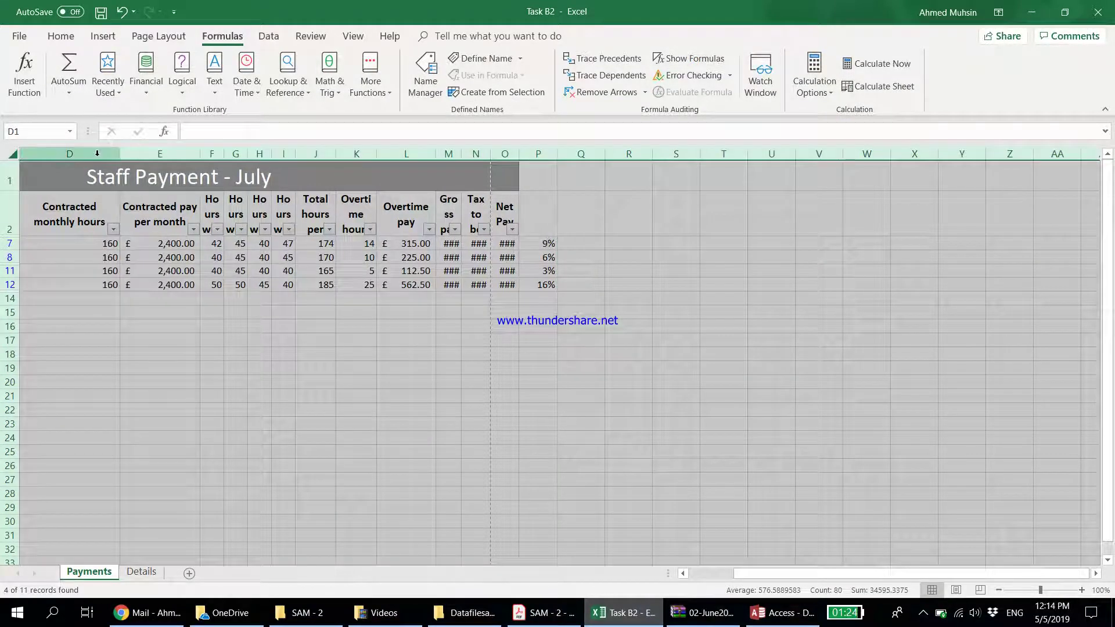
double_click(122, 154)
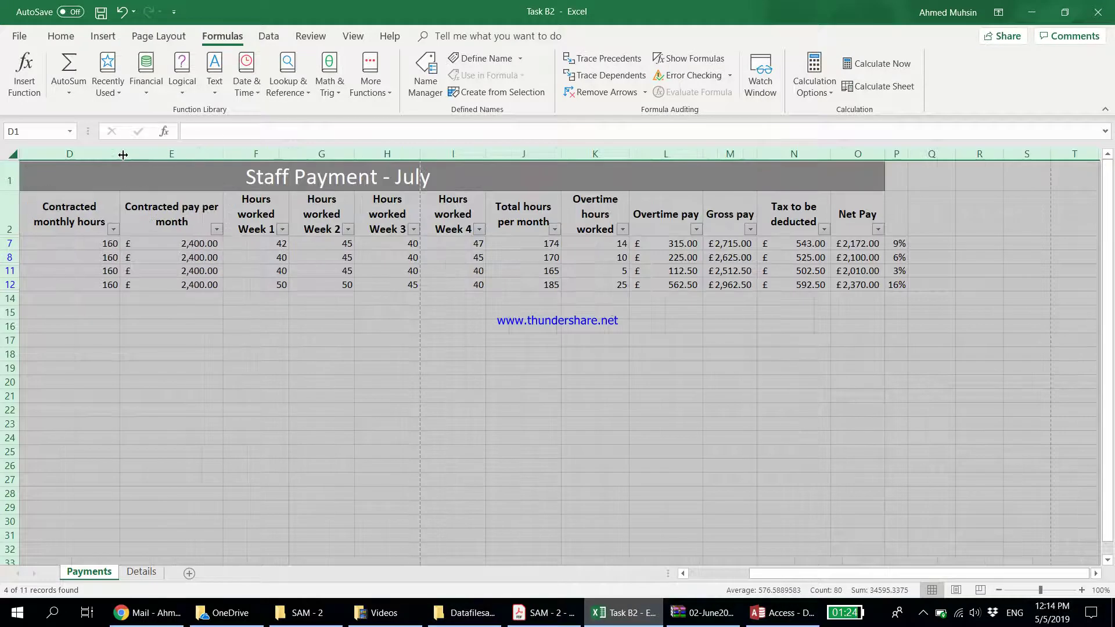
Step: Select the Payments table and check its print preview with values shown, then return to the worksheet
click(196, 219)
drag(197, 177, 893, 278)
key(ctrl+p)
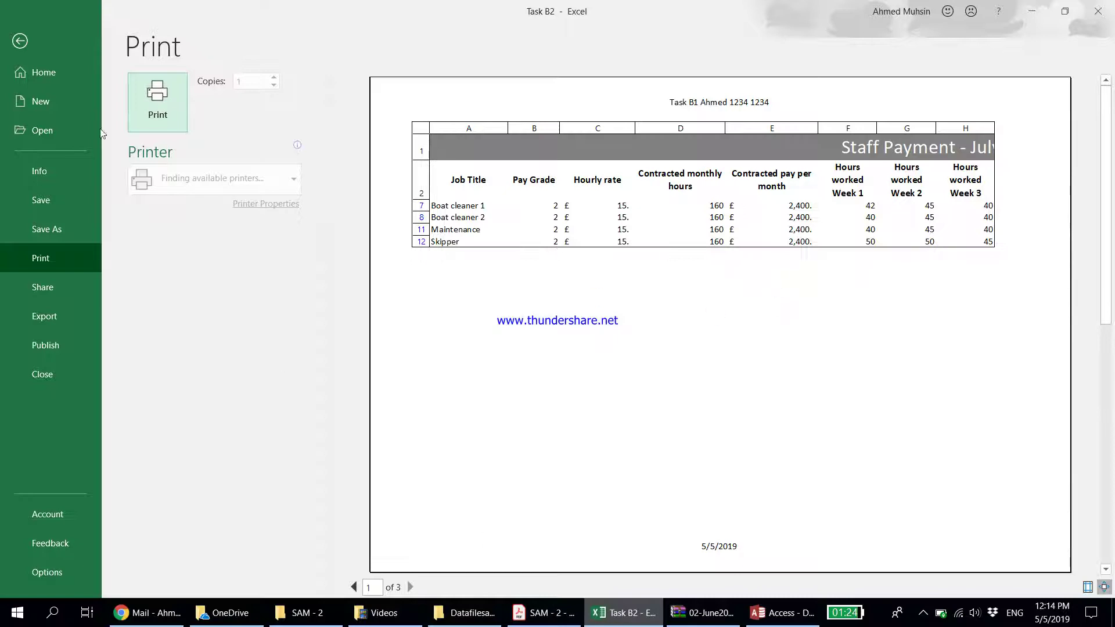
key(Escape)
Step: Switch to the exam paper PDF and read the Task B3 document, chart and display instructions
key(alt+Tab)
scroll(487, 383, down, 6)
scroll(488, 380, up, 5)
scroll(490, 377, down, 12)
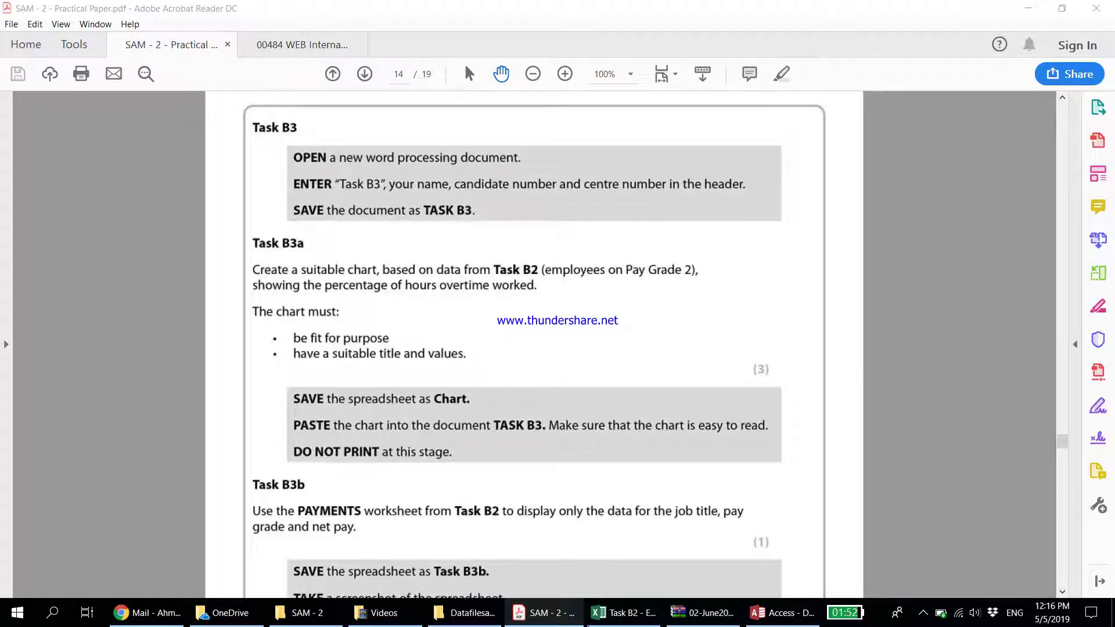
Step: Switch to the SAM - 2 folder in File Explorer and create a new Word document named TASK B3
click(316, 619)
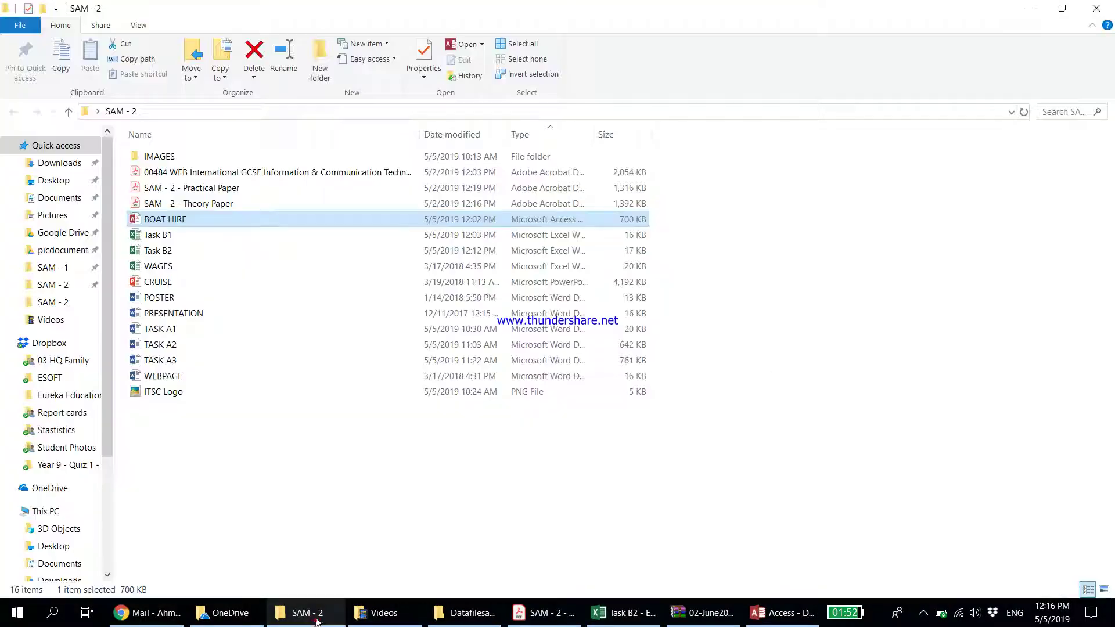
right_click(332, 459)
click(391, 425)
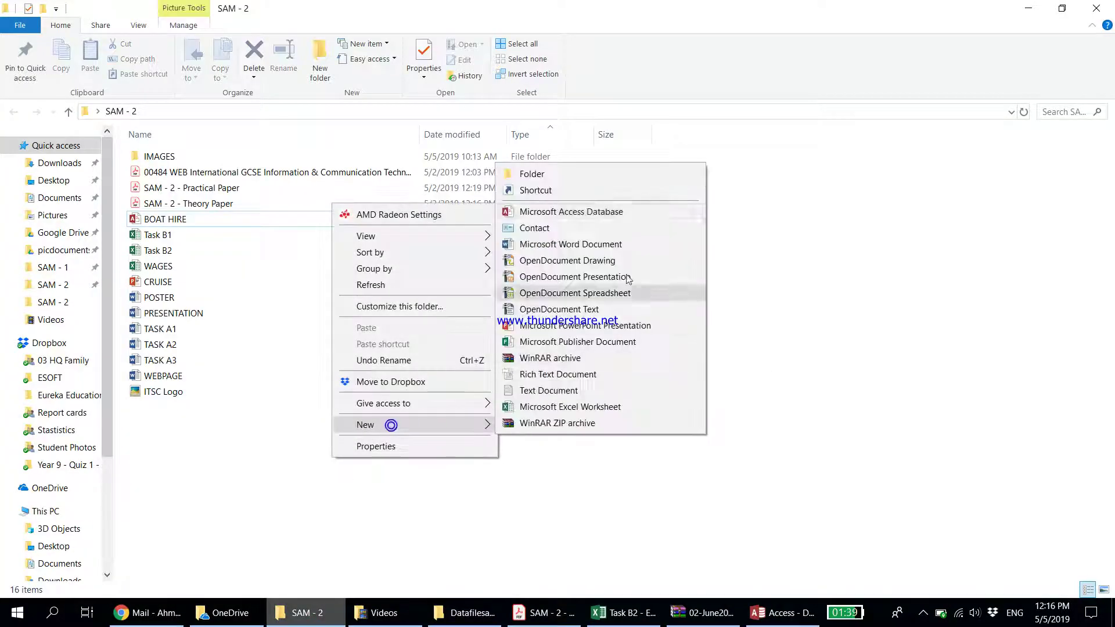
click(609, 243)
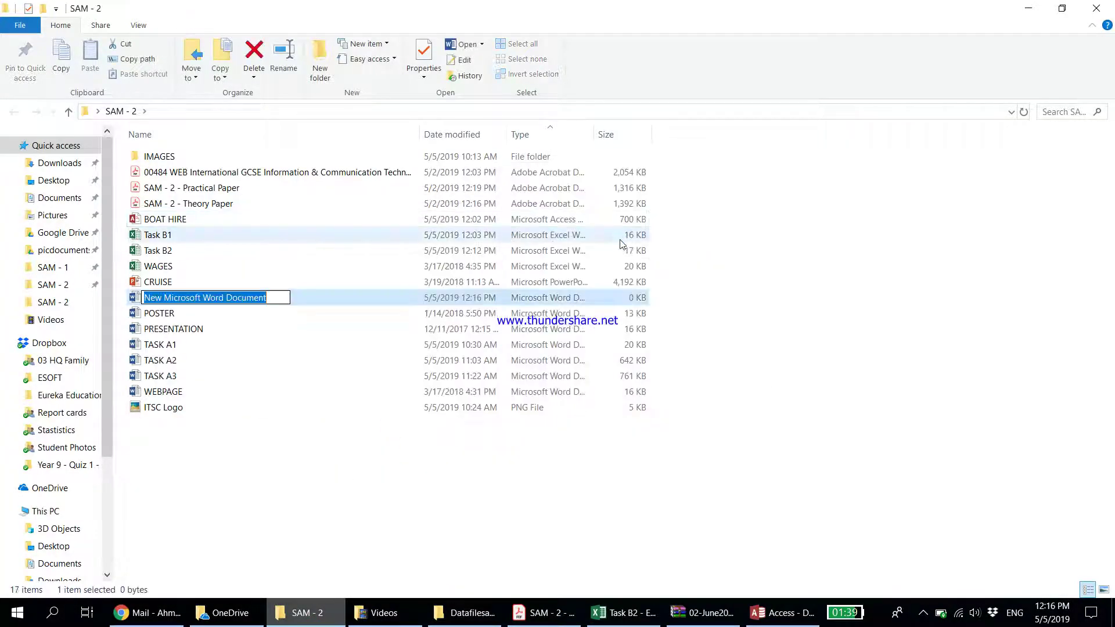
key(Caps_Lock)
text(TASK)
text( B3)
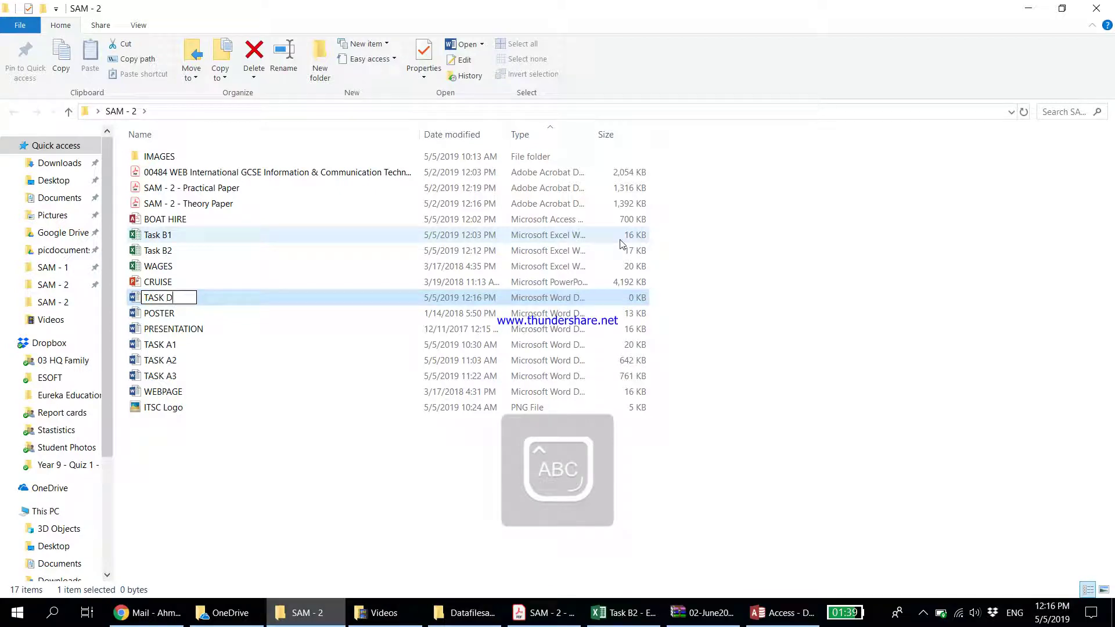
key(Return)
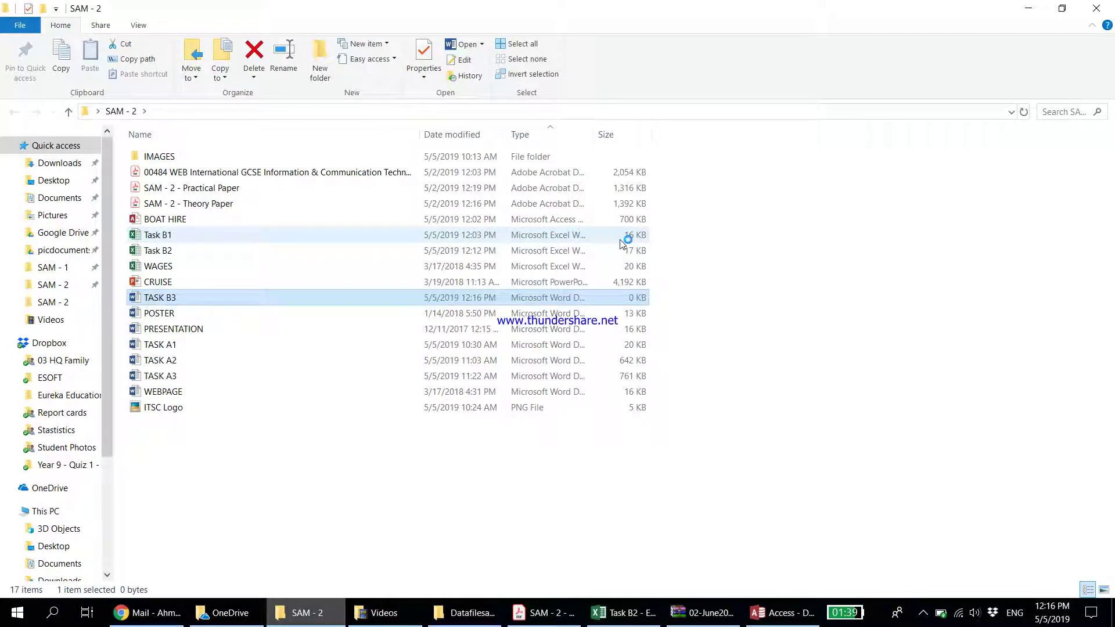
Step: Open TASK B3 in Word and enter "Task B3", the candidate's first name, candidate number and centre number in the page header
key(Caps_Lock)
key(Return)
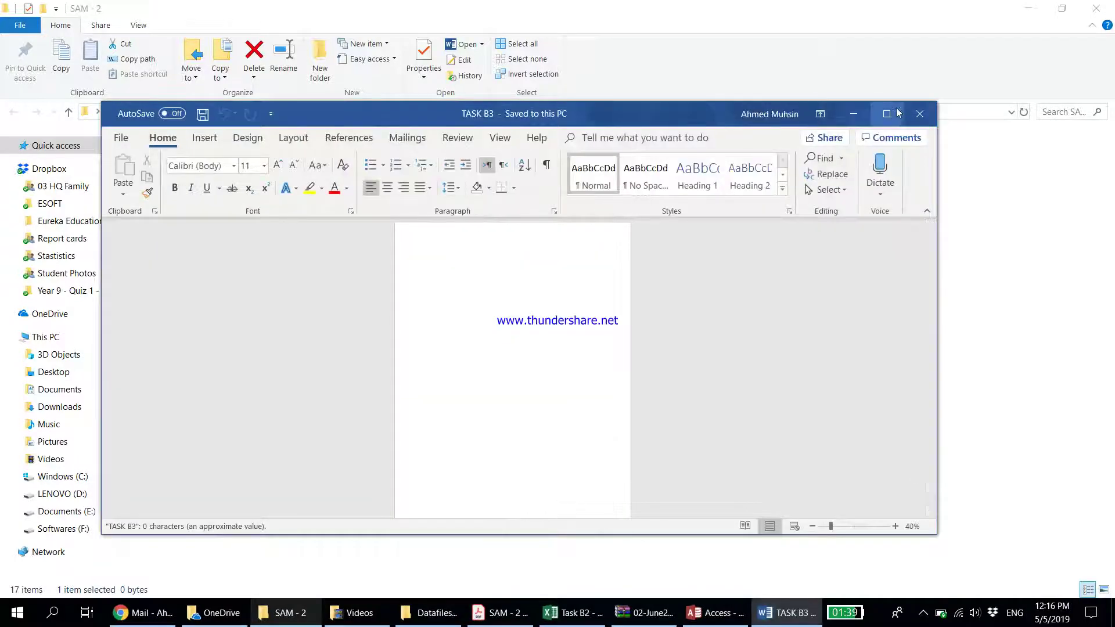
click(897, 113)
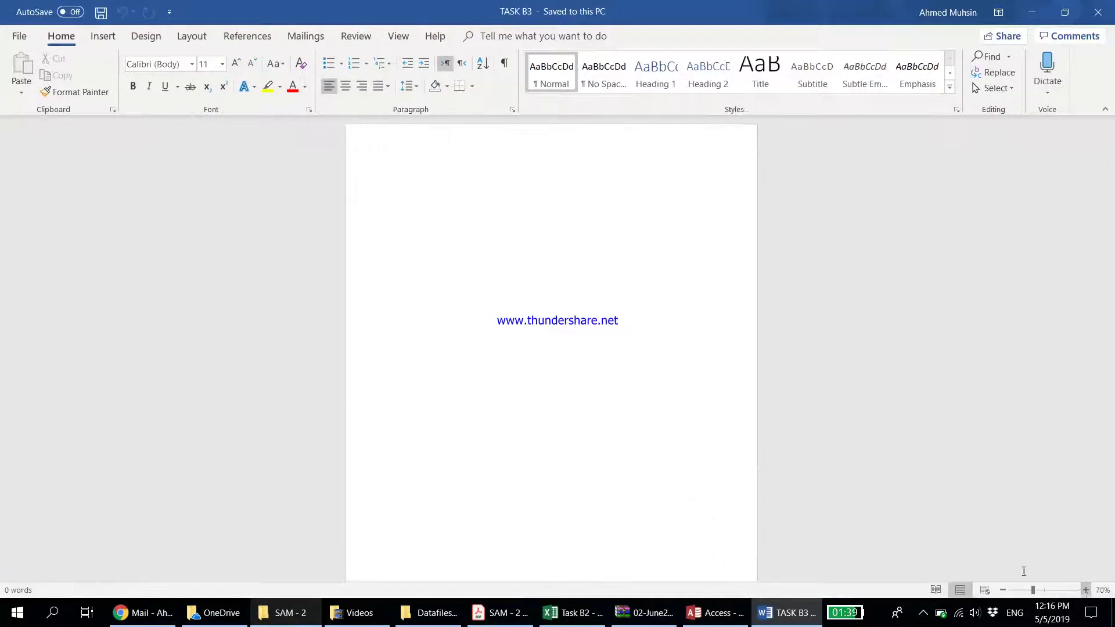
double_click(403, 139)
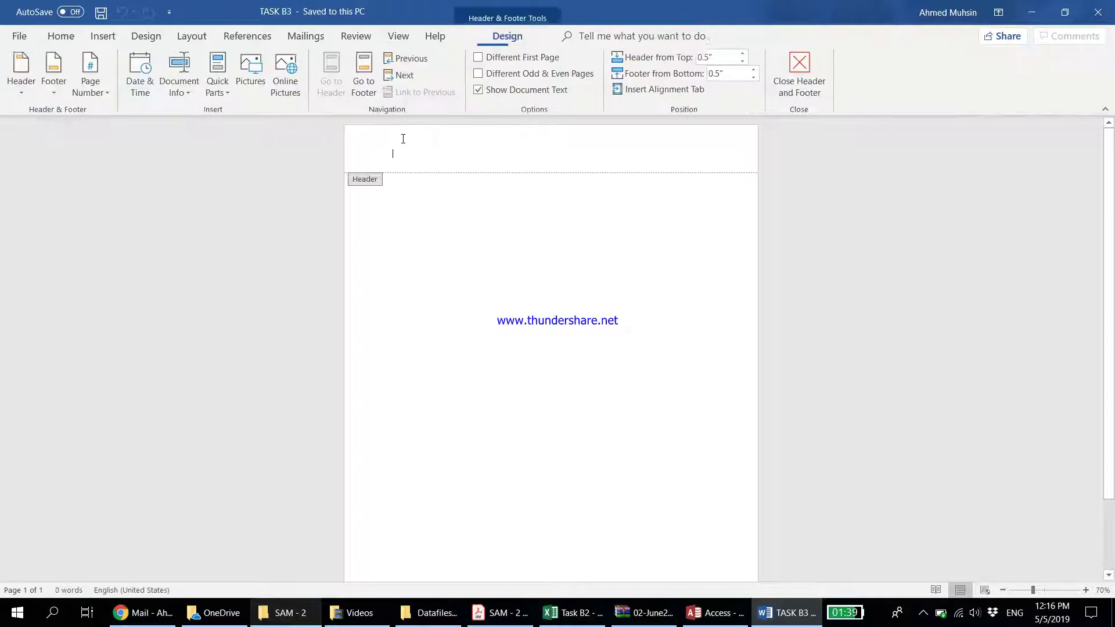
text(Task B3 Ahmed 1234 1234)
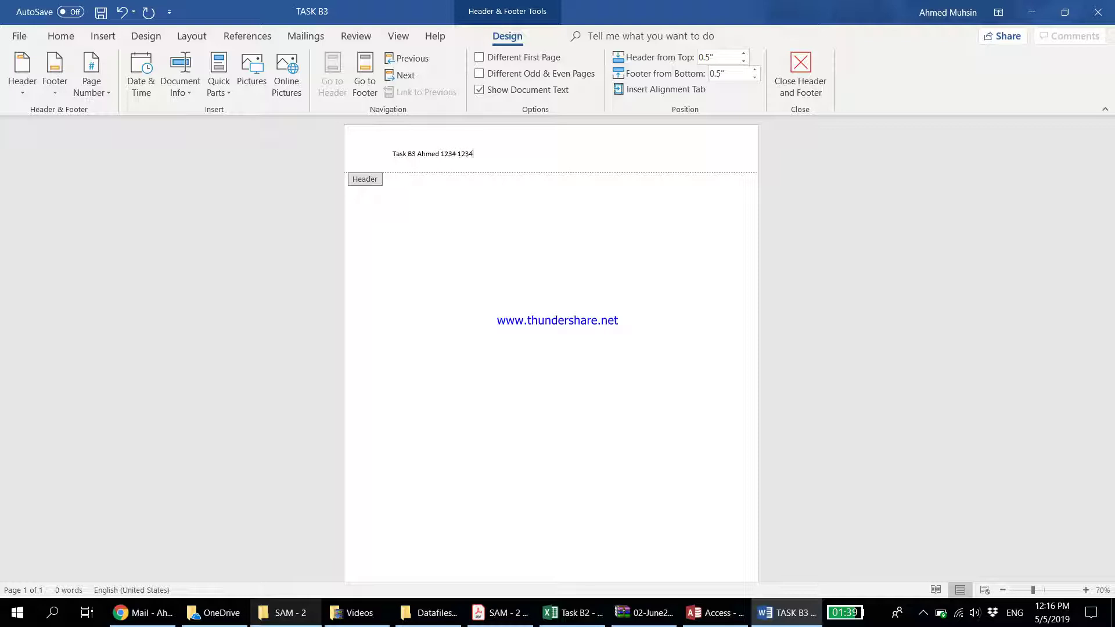
Step: Switch to the exam paper PDF and reread the Task B3a chart requirements
key(alt+Tab)
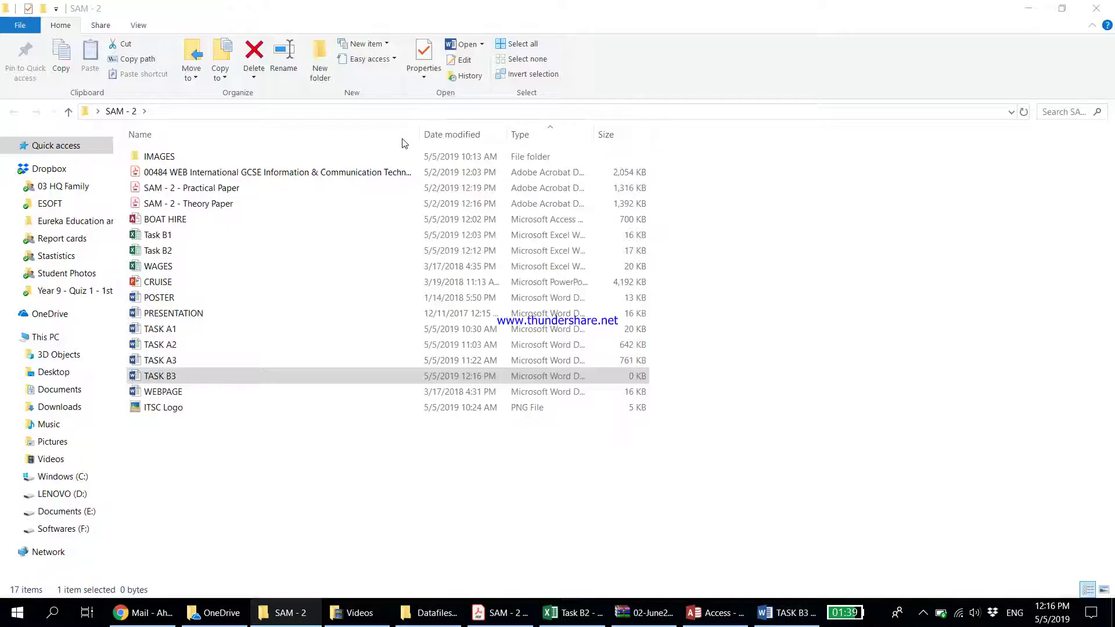
key(alt+Tab)
key(Tab)
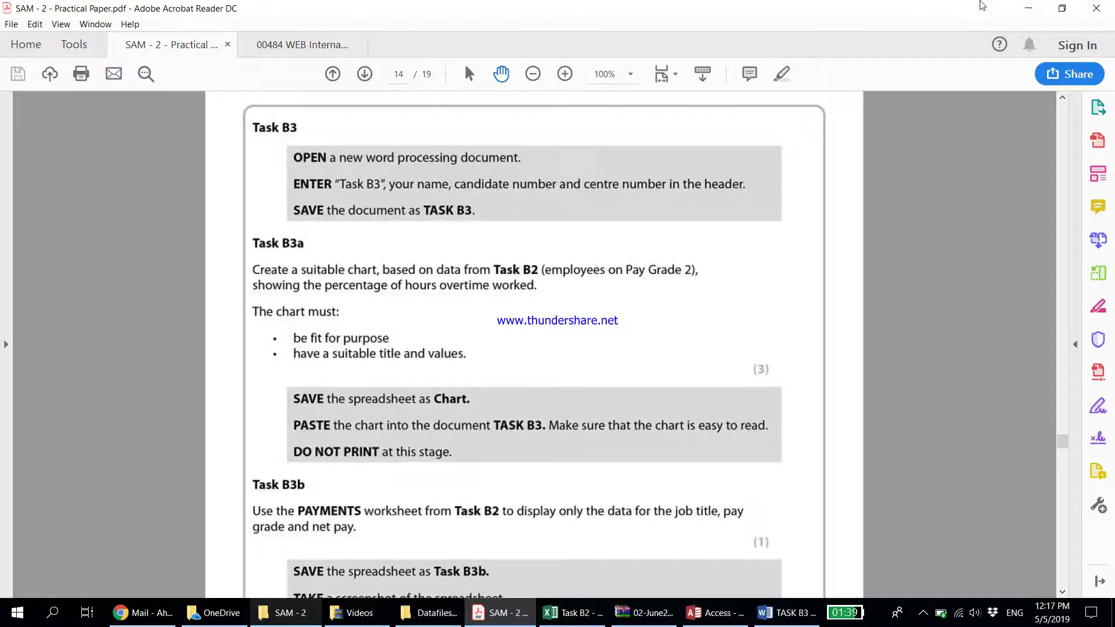
click(1027, 9)
Step: Check the job titles and overtime percentages in Excel's Payments worksheet against the Task B3a instructions in the exam paper PDF
click(572, 612)
drag(767, 573, 705, 573)
drag(80, 223, 40, 284)
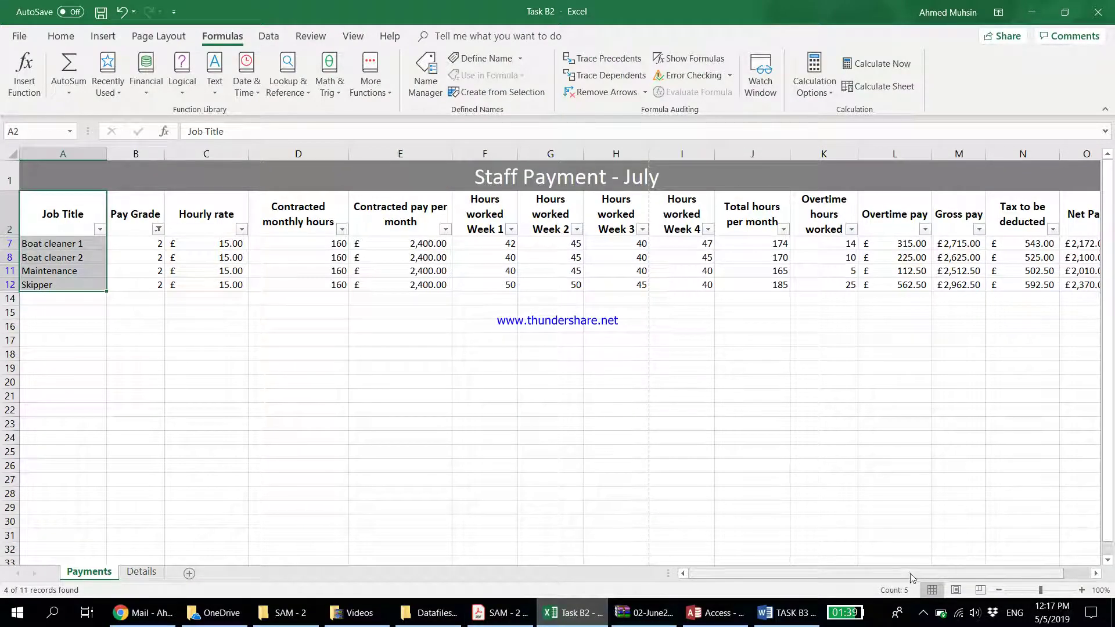
drag(907, 578, 929, 571)
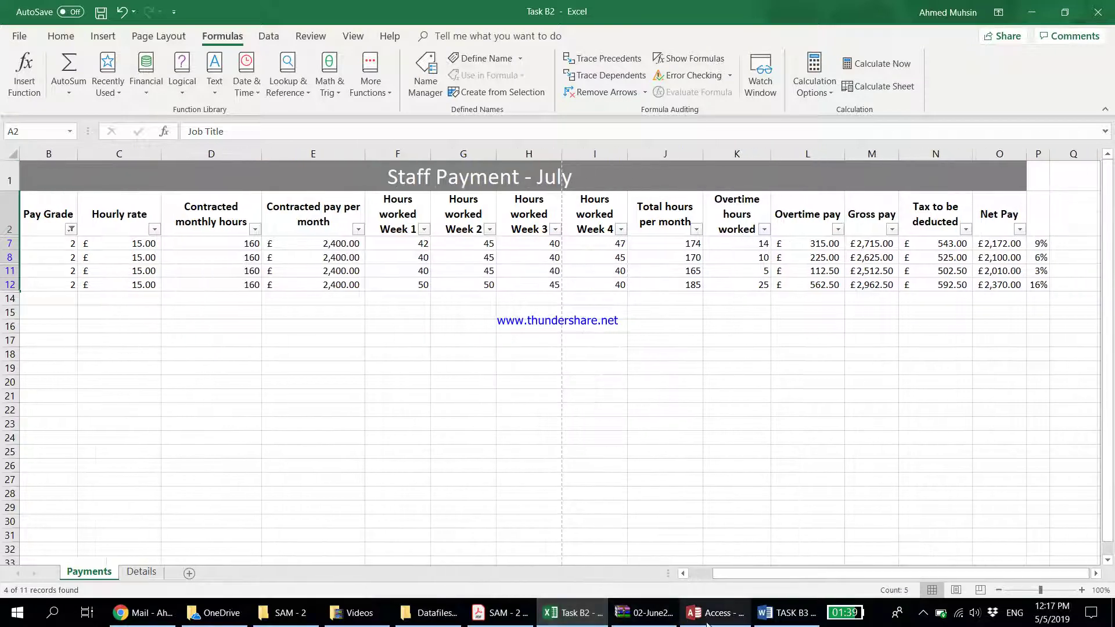
click(501, 613)
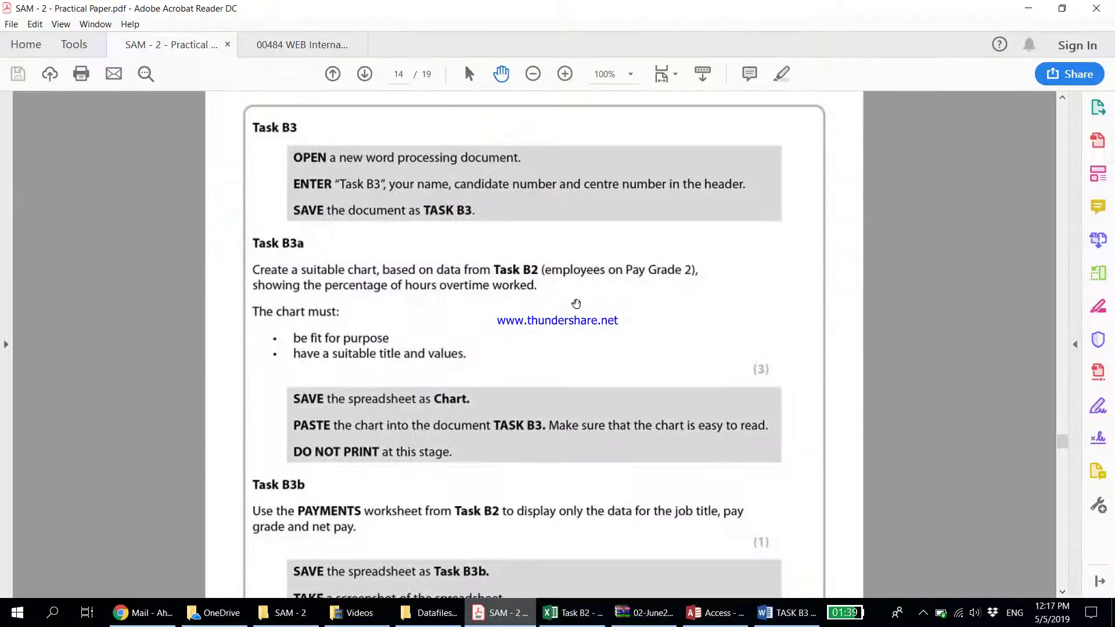
click(1028, 8)
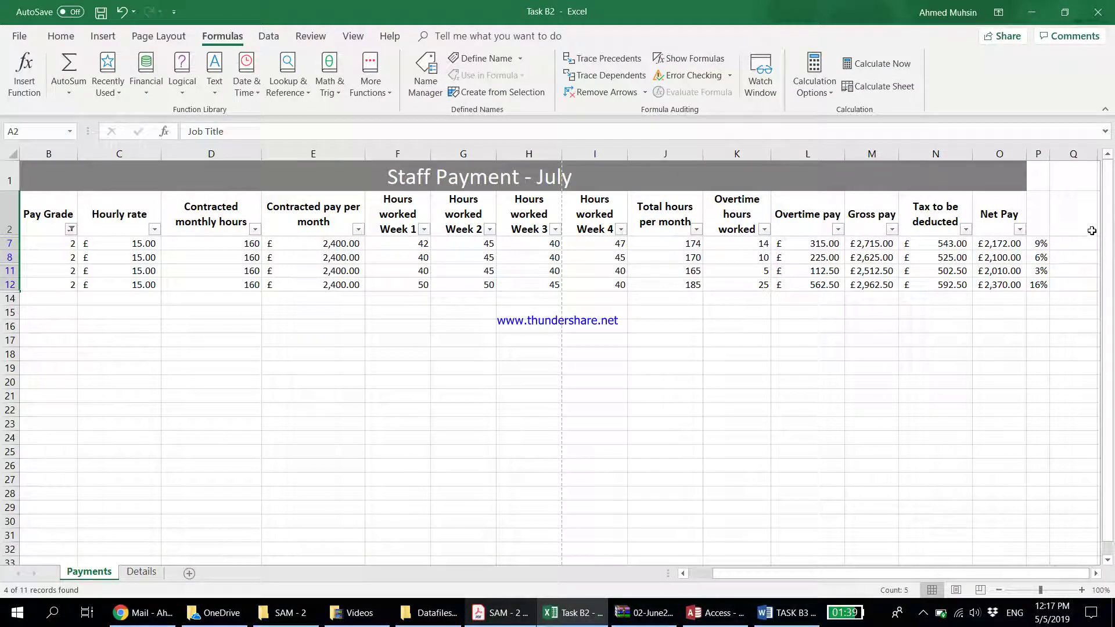
Step: Enter the heading "Percentage of Over time hours worked" in cell P2, above the percentage values
click(1033, 217)
text(Percentage of)
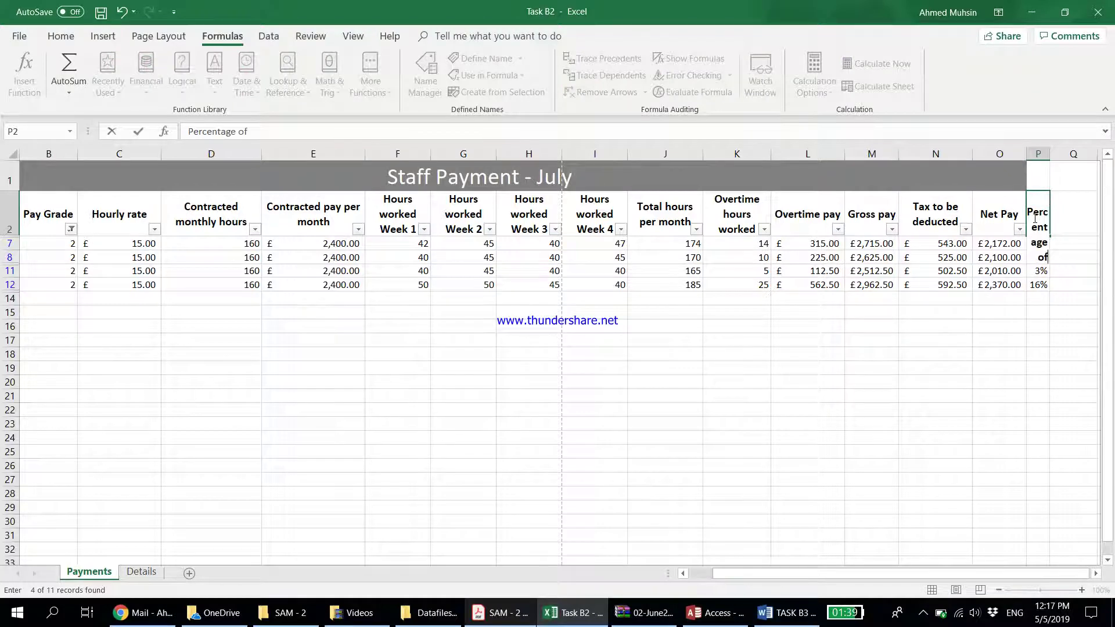
text( Ovber)
key(BackSpace)
key(BackSpace)
key(BackSpace)
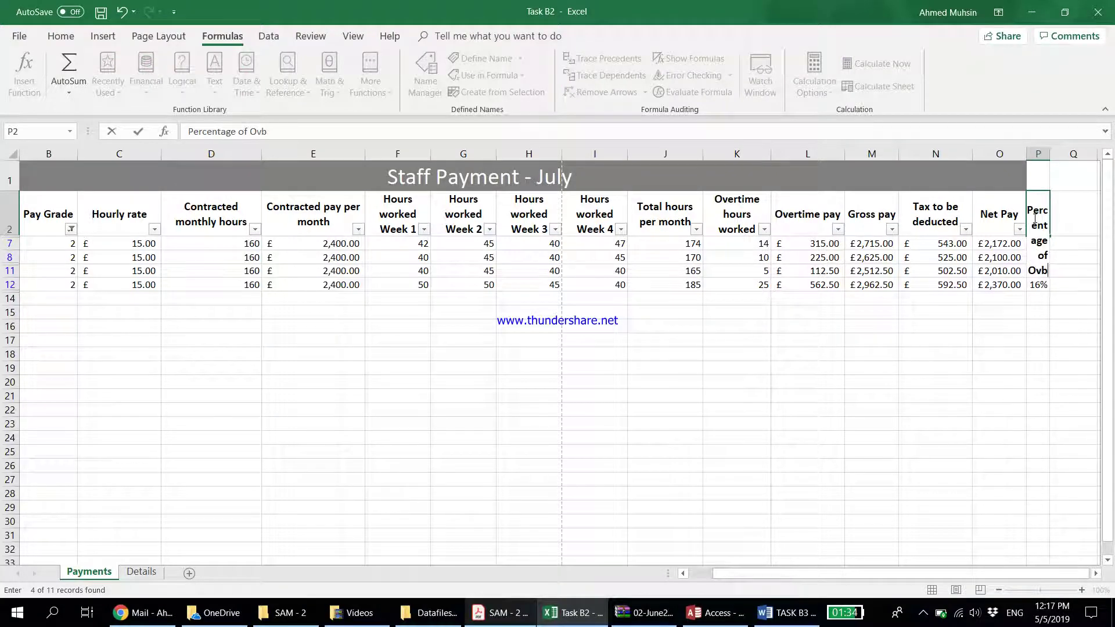
text(er)
text( time hours worked)
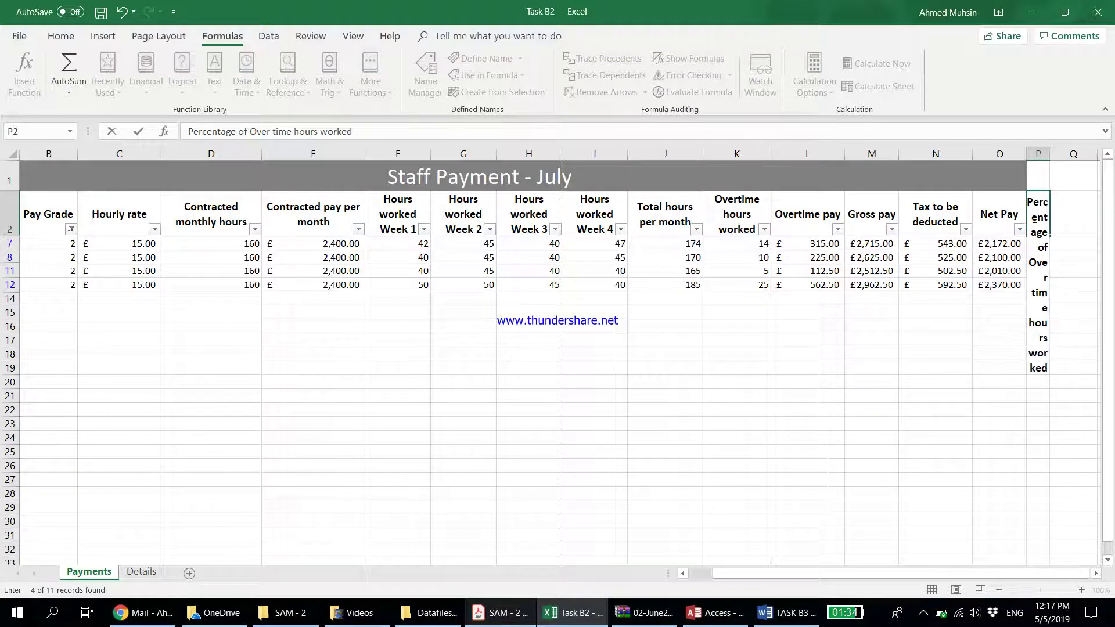
key(Return)
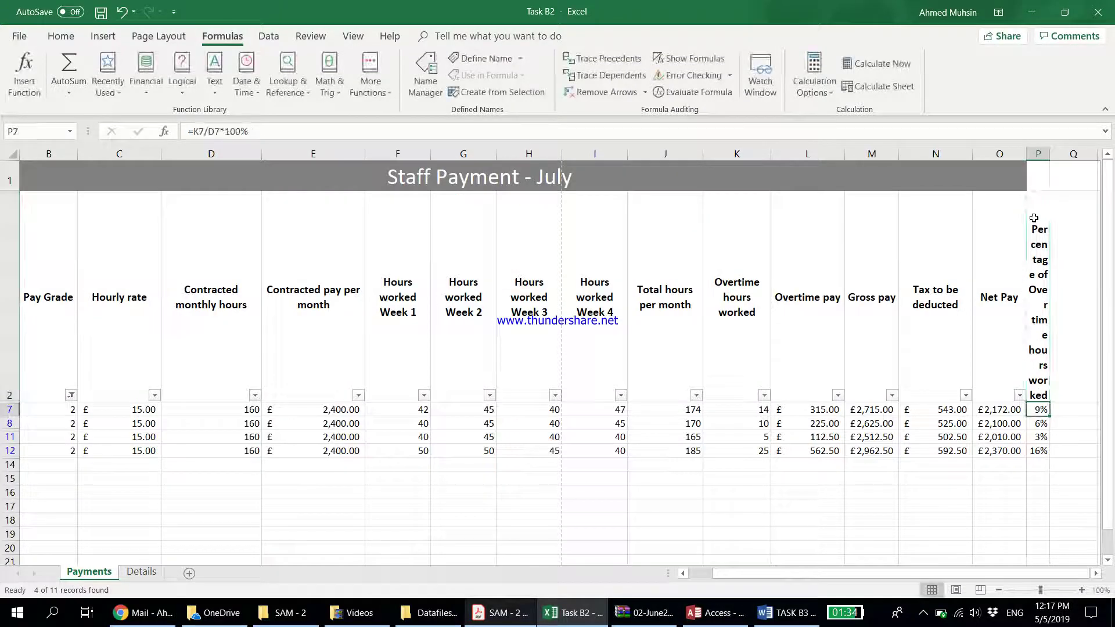
Step: Widen column P for its heading and autofit the height of header row 2
drag(1049, 156, 1089, 172)
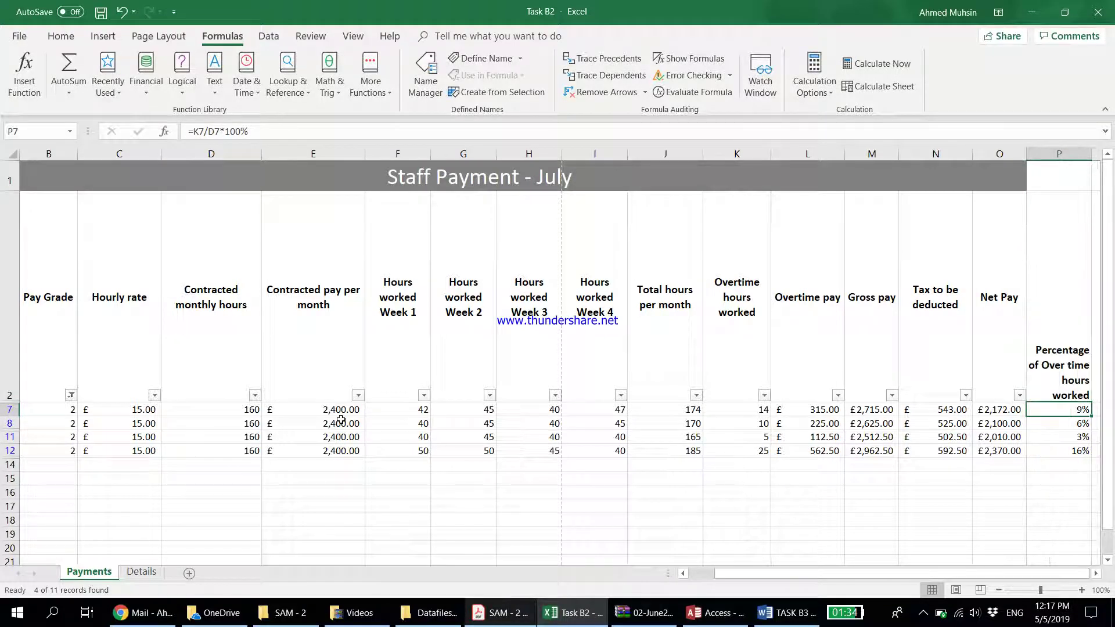
double_click(10, 398)
click(398, 224)
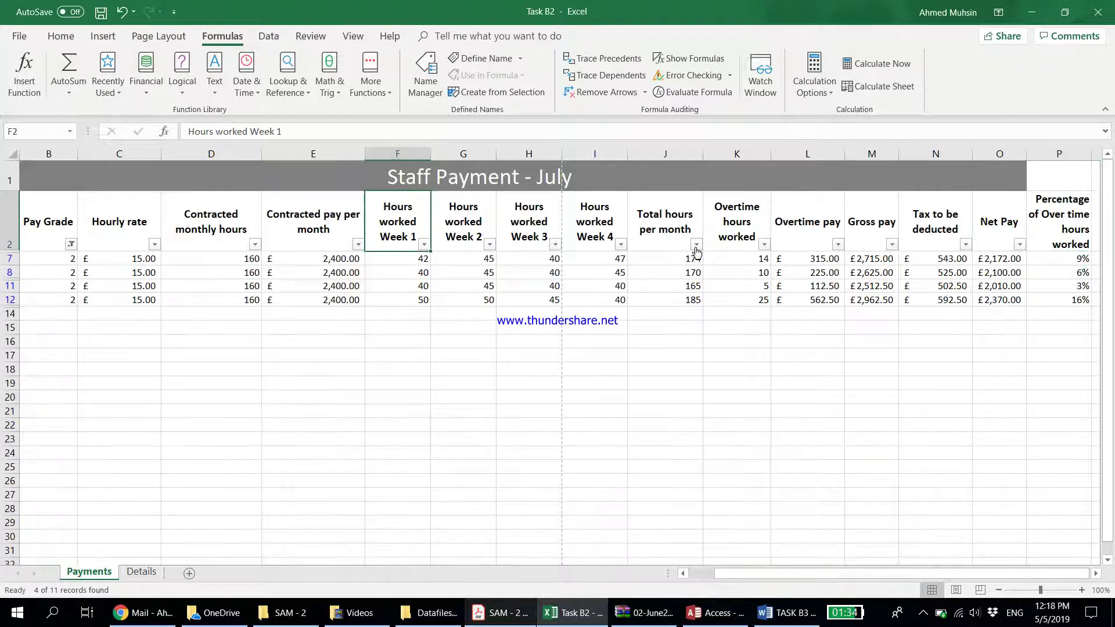
Step: Centre the overtime percentage heading in P2 both horizontally and vertically
click(1060, 224)
click(63, 39)
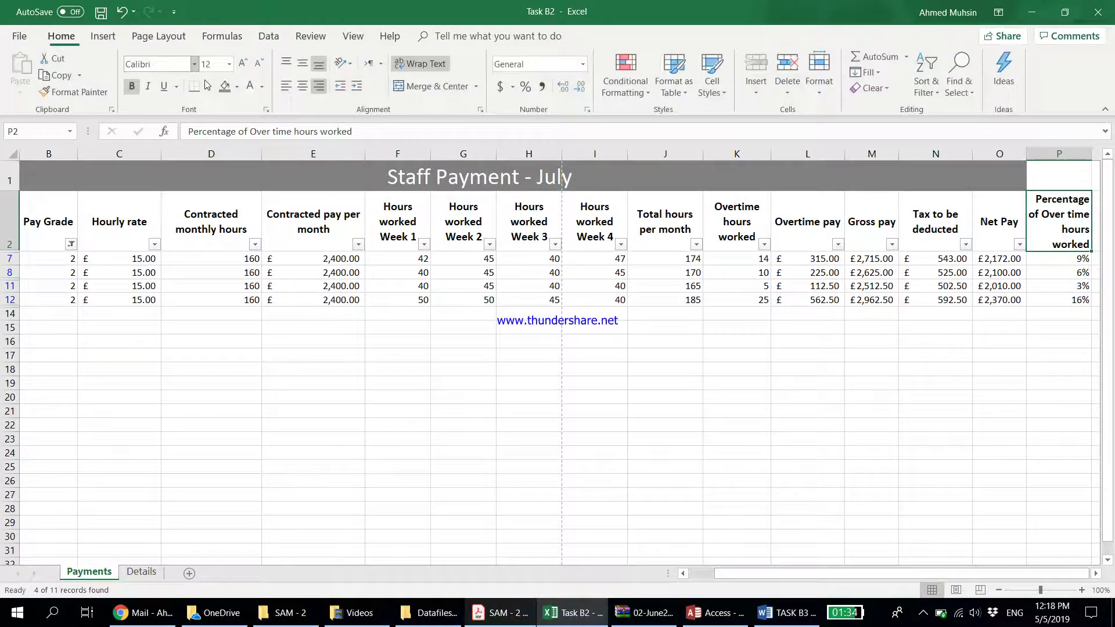
click(303, 86)
click(303, 62)
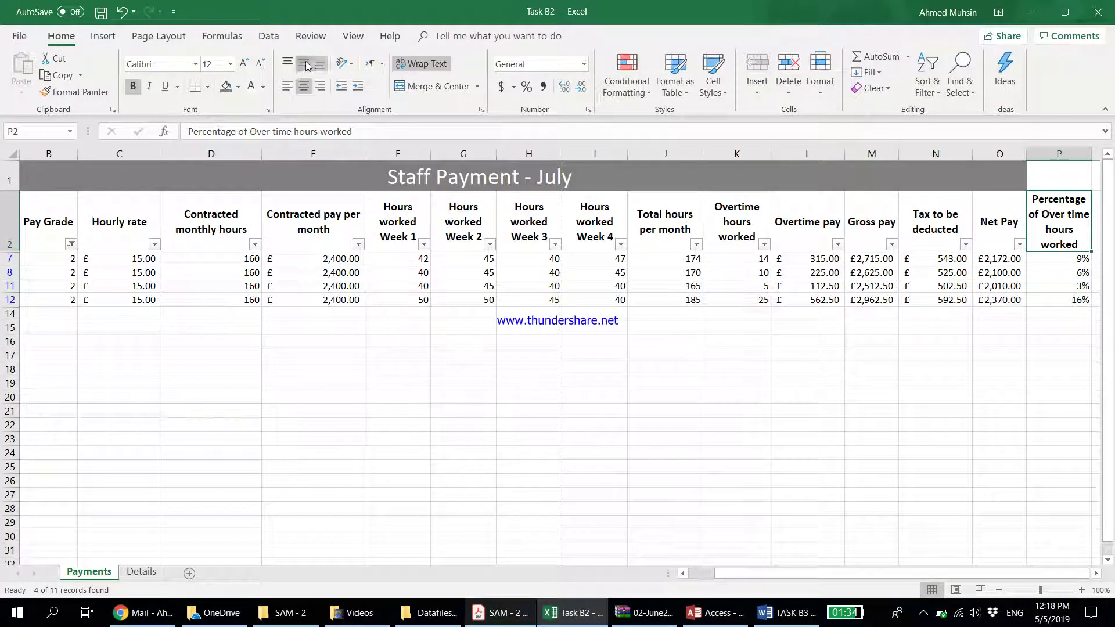
Step: Insert a recommended clustered column chart from the Job Title and overtime percentage columns, A2:A12 and P2:P12, including both headings
drag(900, 573, 873, 573)
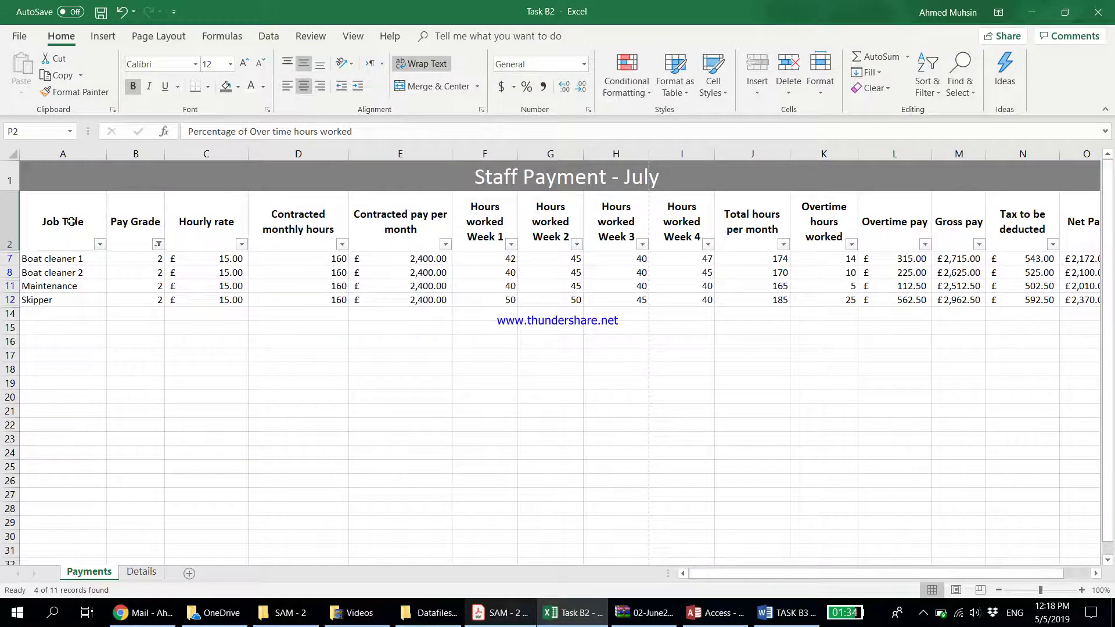
drag(70, 224, 58, 296)
drag(892, 579, 918, 575)
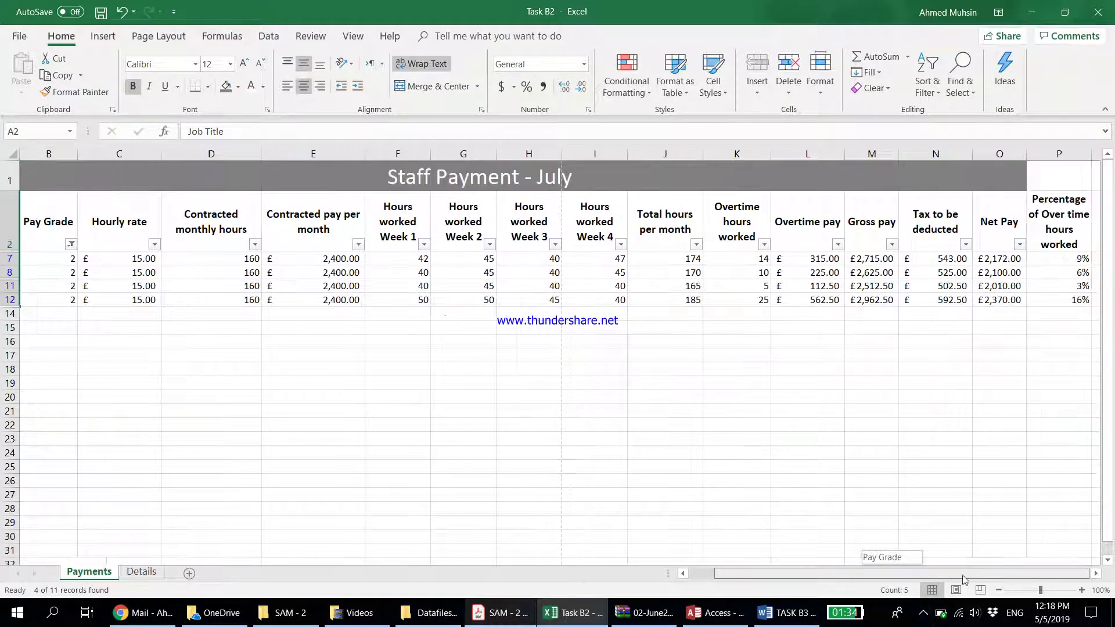
drag(1063, 224, 1067, 300)
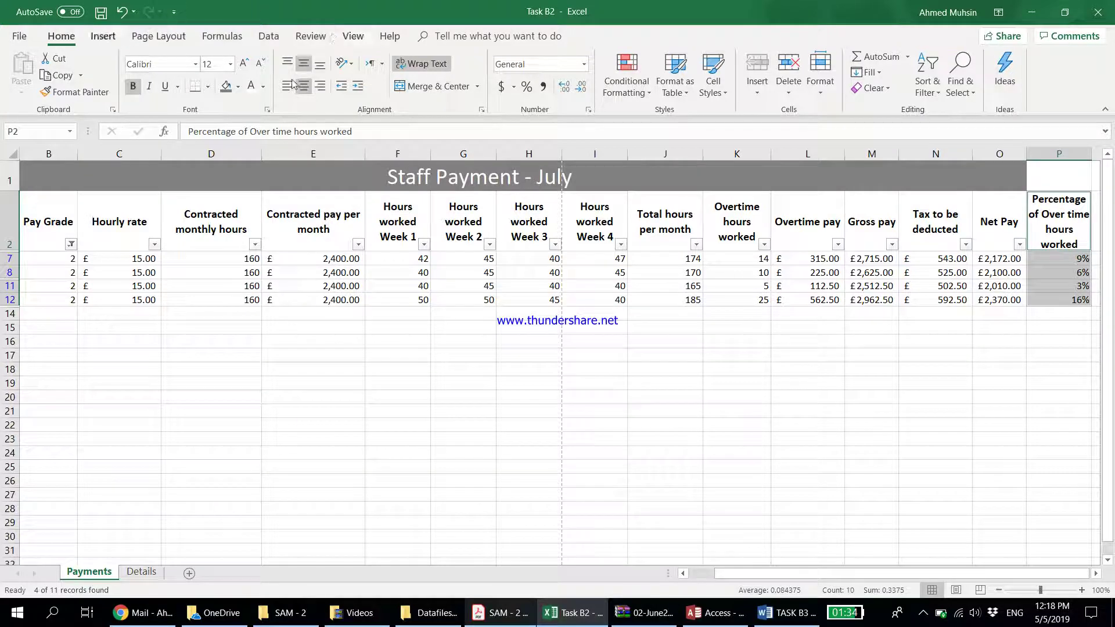
scroll(293, 84, down, 1)
click(481, 77)
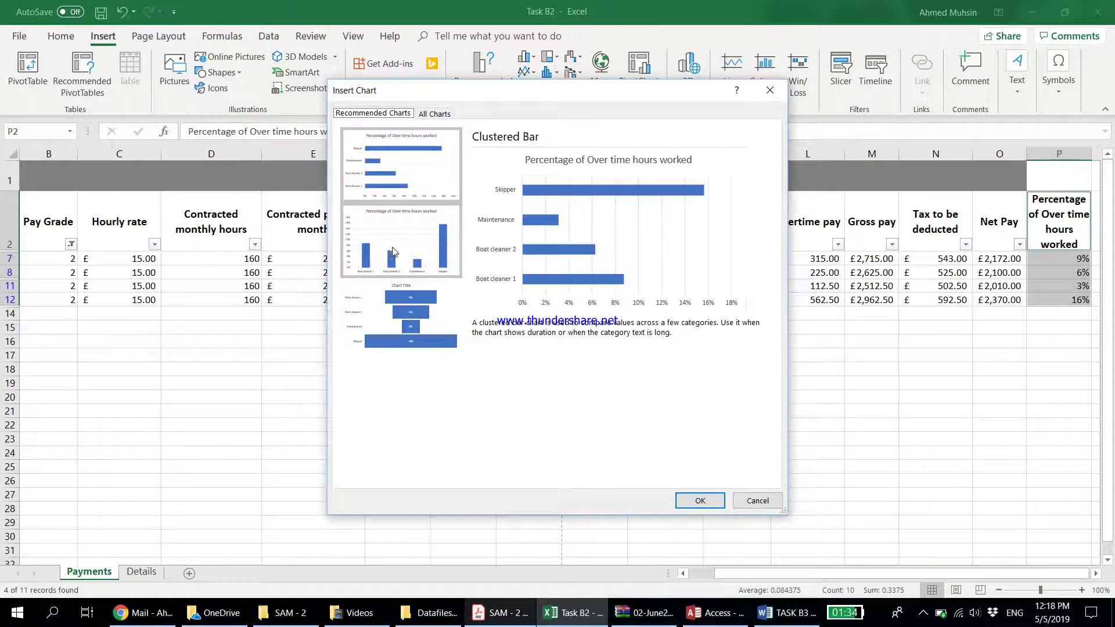
click(392, 251)
click(681, 498)
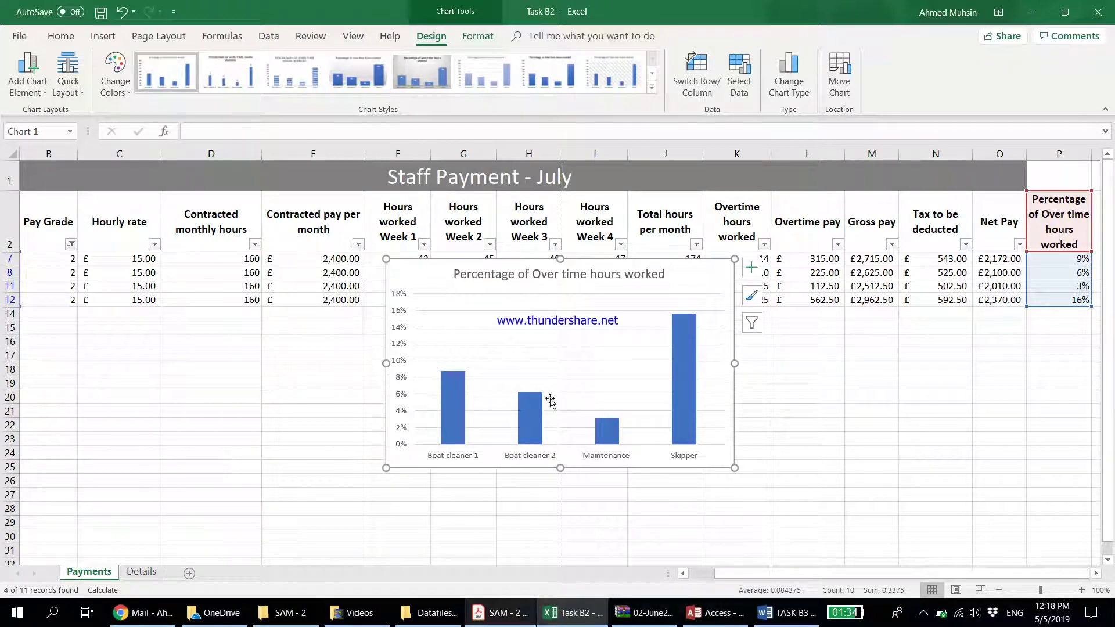
Step: Recheck the chart requirements in the exam paper PDF, then add axis titles and data labels to the Excel chart
click(503, 615)
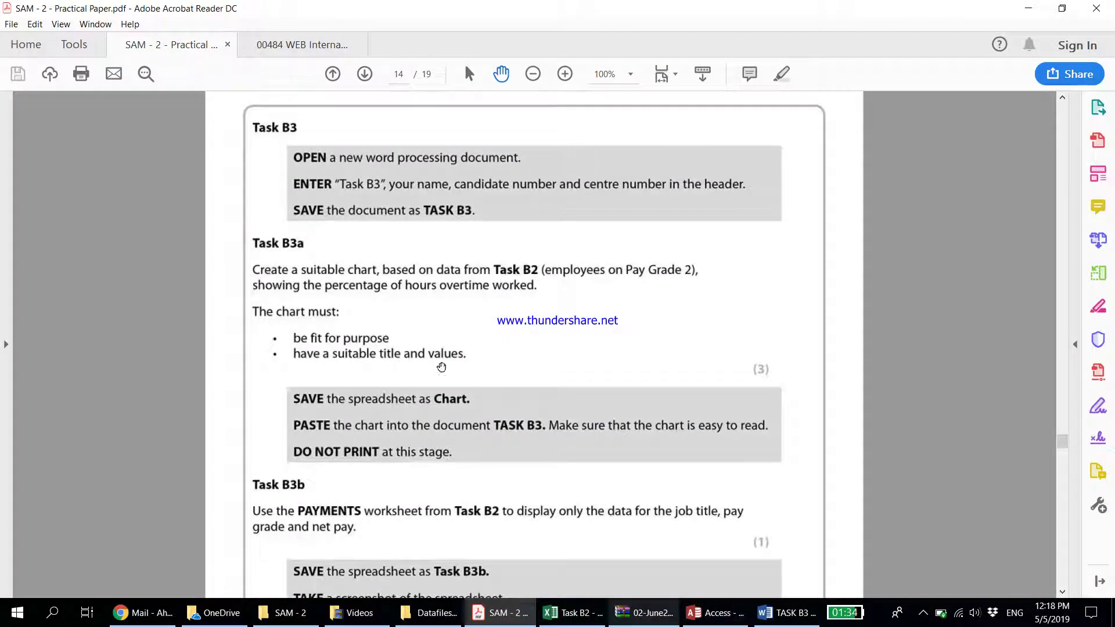
click(578, 614)
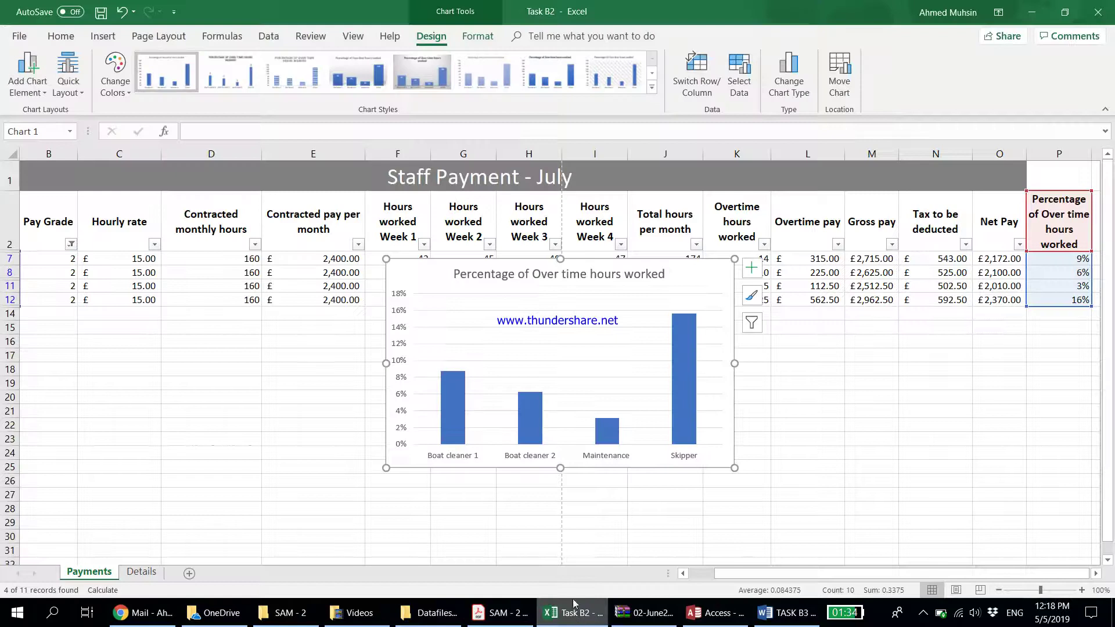
click(753, 273)
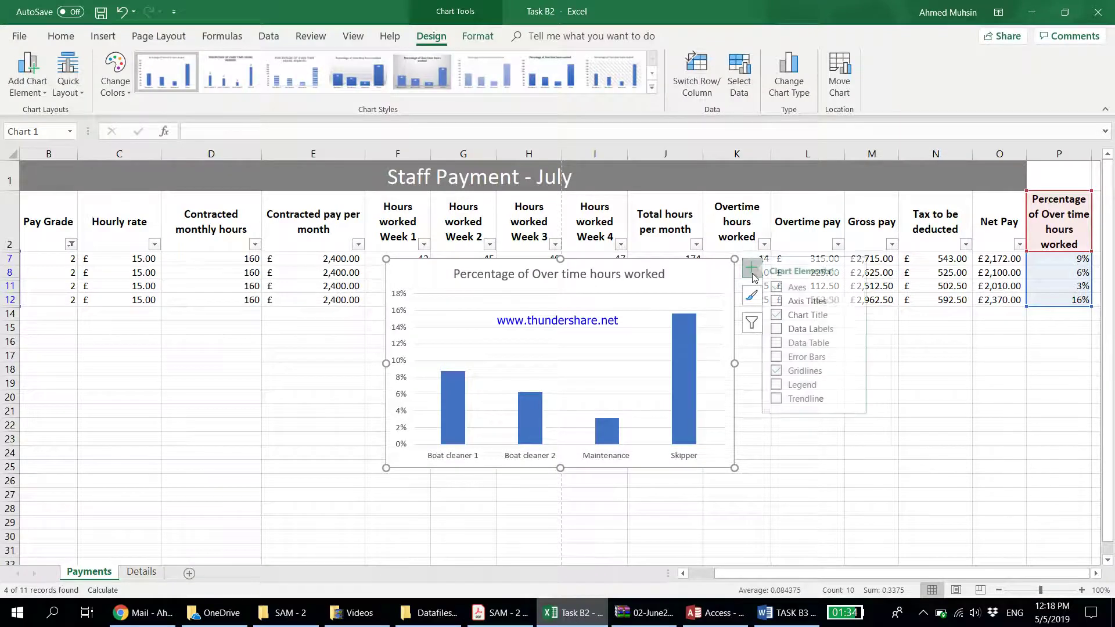
click(783, 300)
click(783, 330)
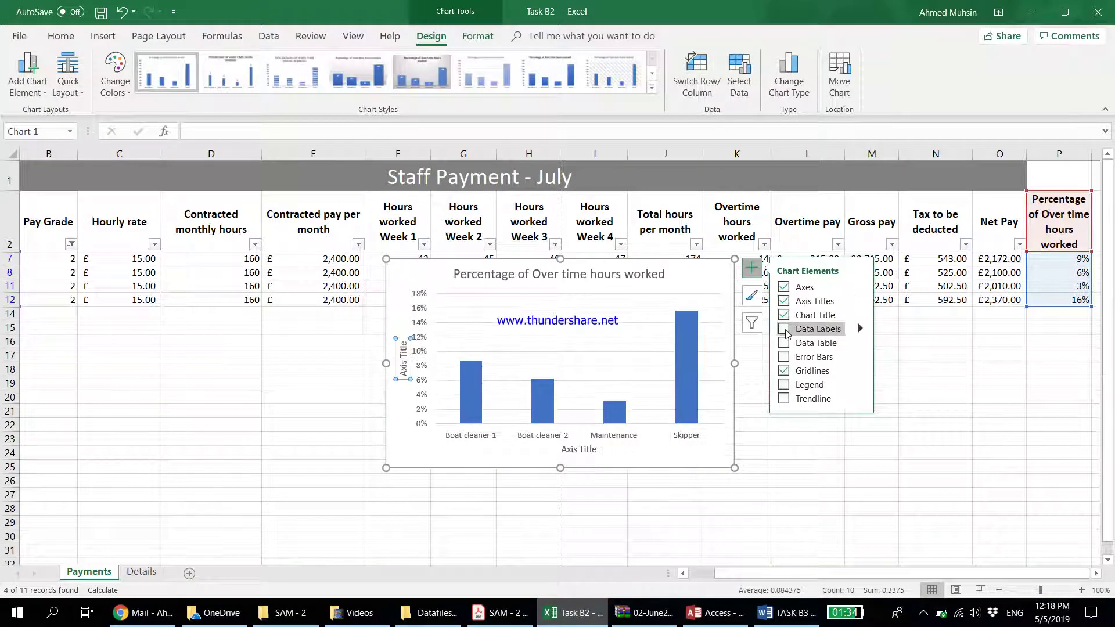
Step: Set the chart's vertical axis title to "Percentage Amount"
click(506, 276)
click(405, 376)
drag(404, 375, 408, 343)
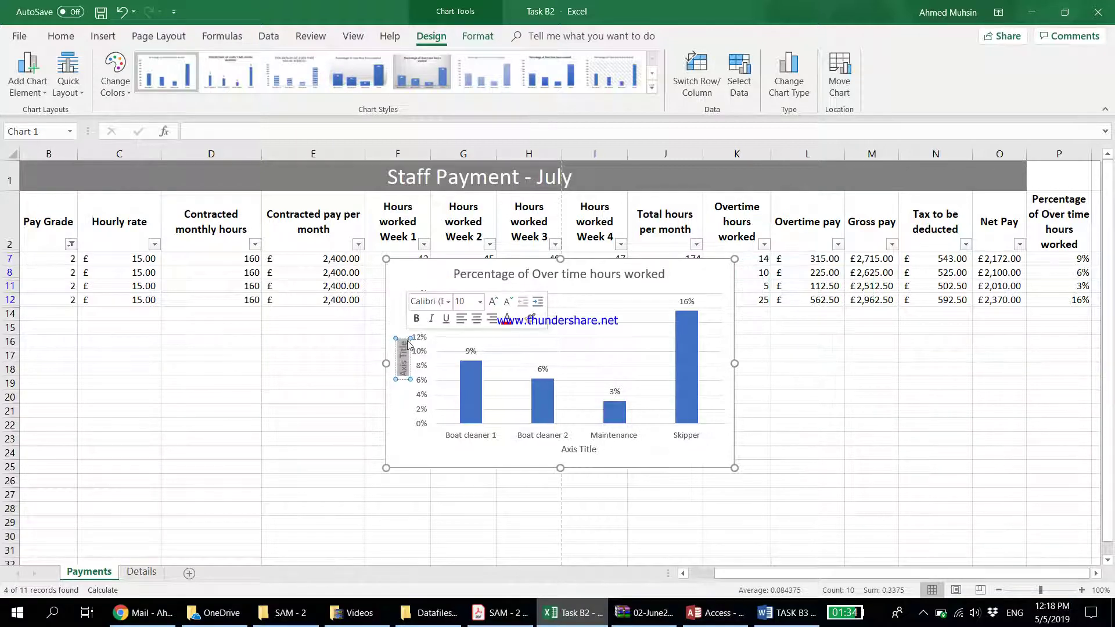
text(Percentage)
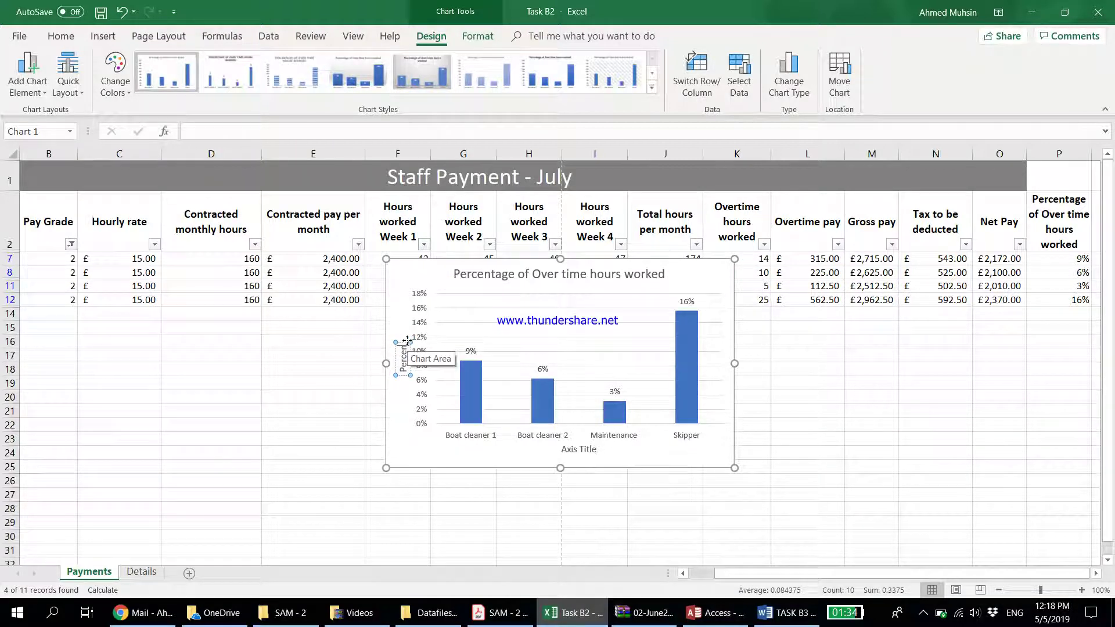
text( Amount)
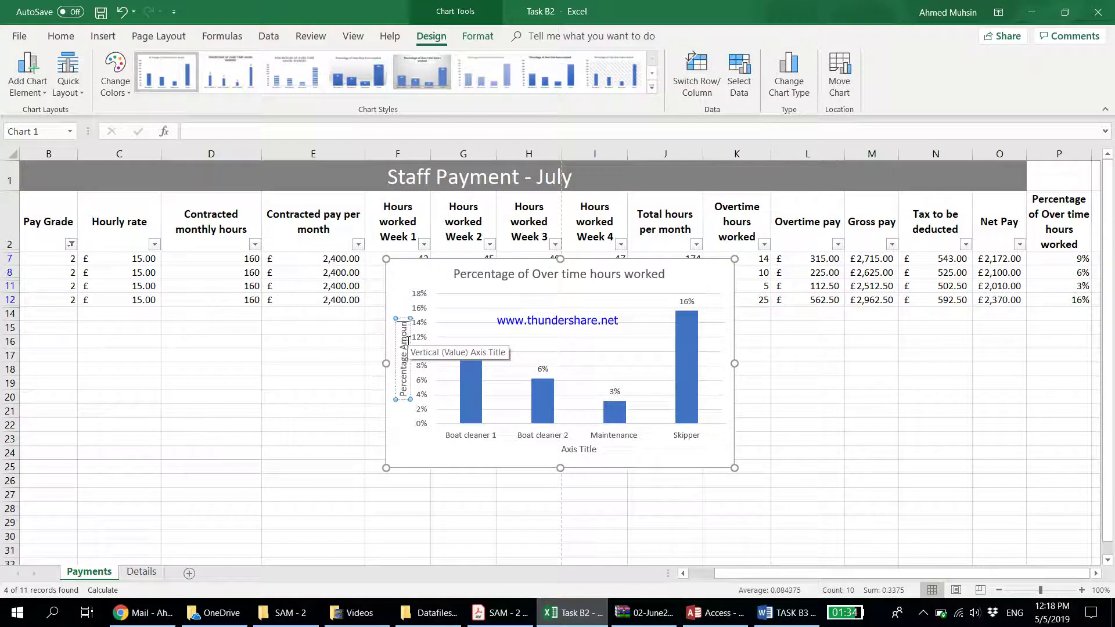
Step: Set the chart's horizontal axis title to "Job Title" and move the chart into the empty area below the staff data
click(561, 448)
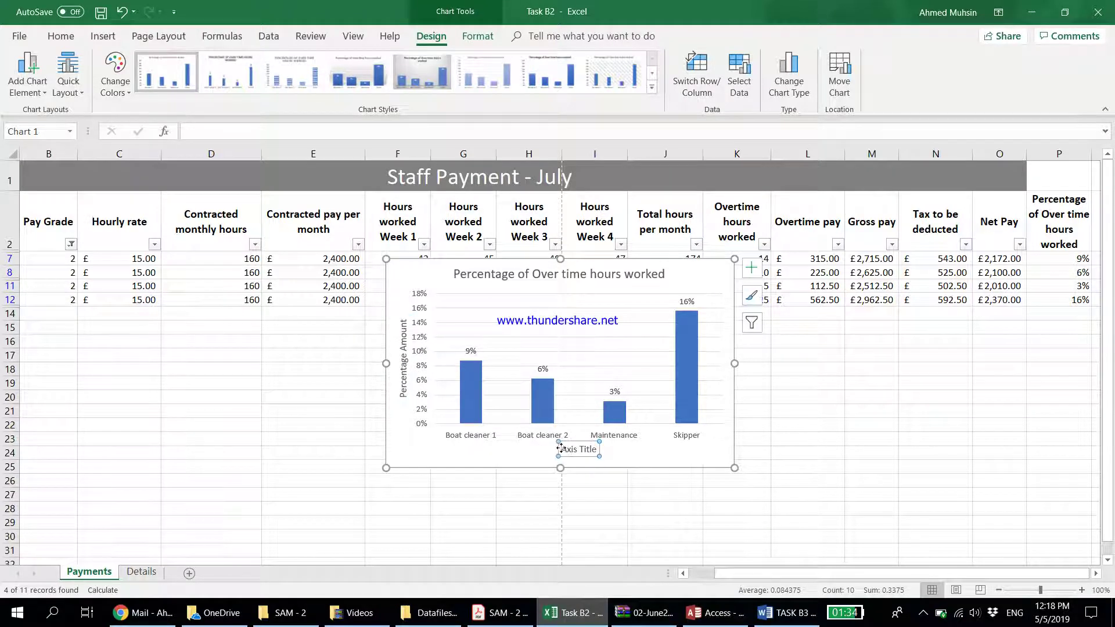
click(567, 451)
right_click(567, 451)
triple_click(567, 451)
text(Job)
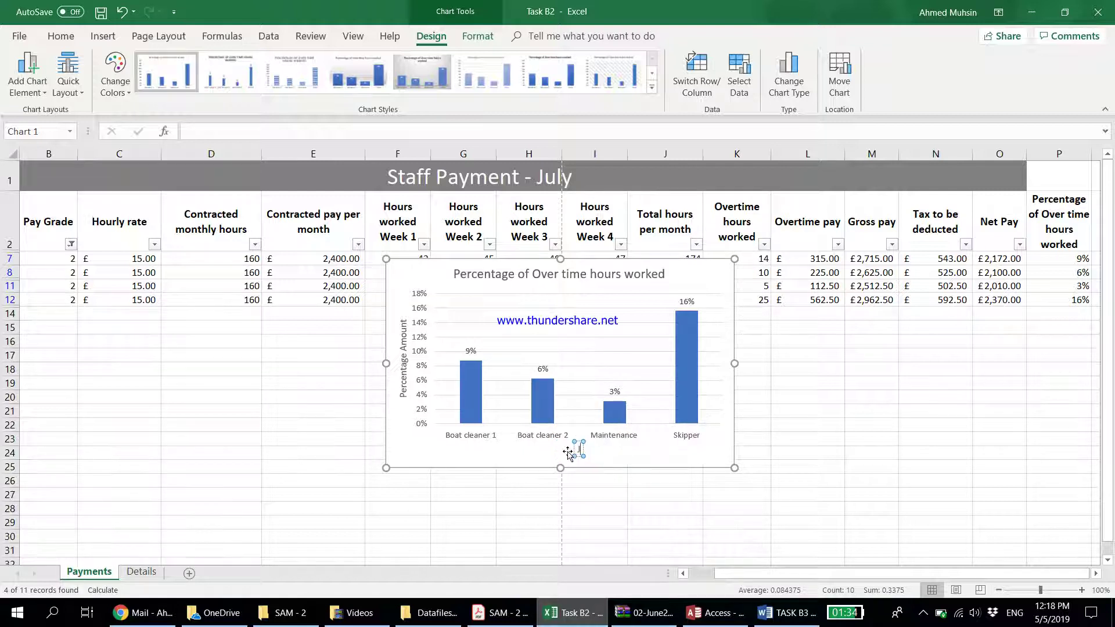
text( Title)
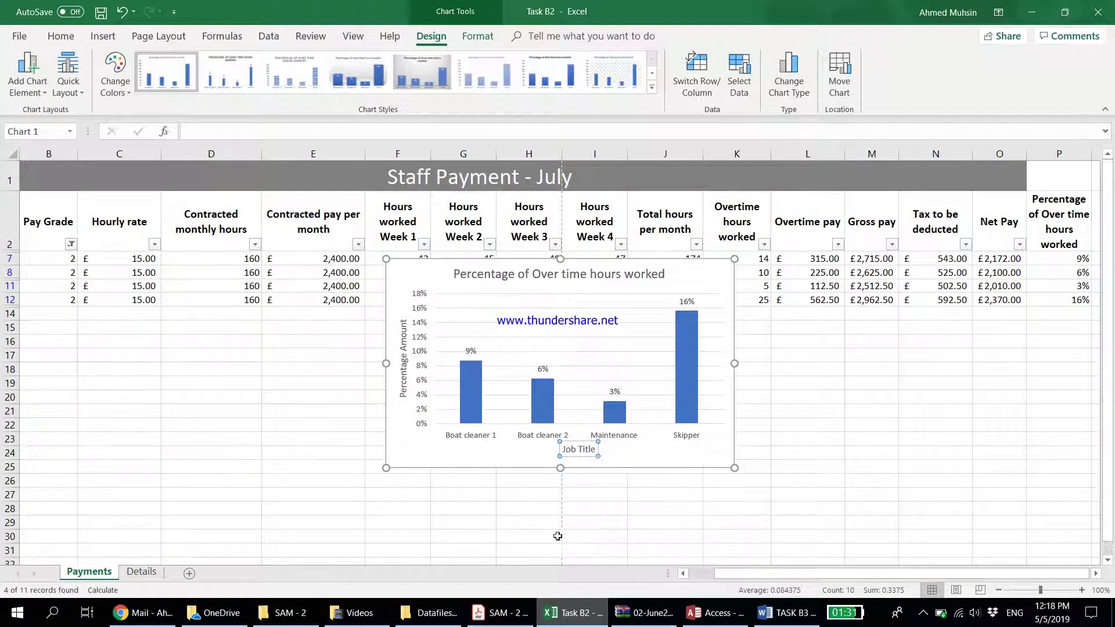
click(556, 535)
drag(535, 267, 361, 367)
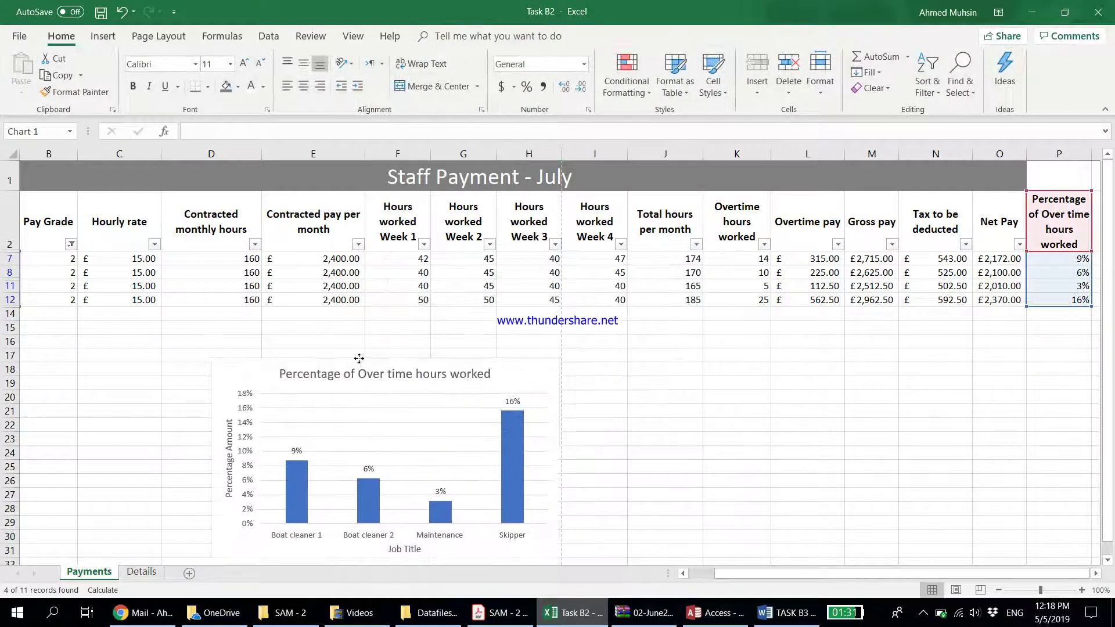
Step: Check the required file name in the exam paper PDF, then save the Excel workbook as Chart in the SAM - 2 folder
click(500, 613)
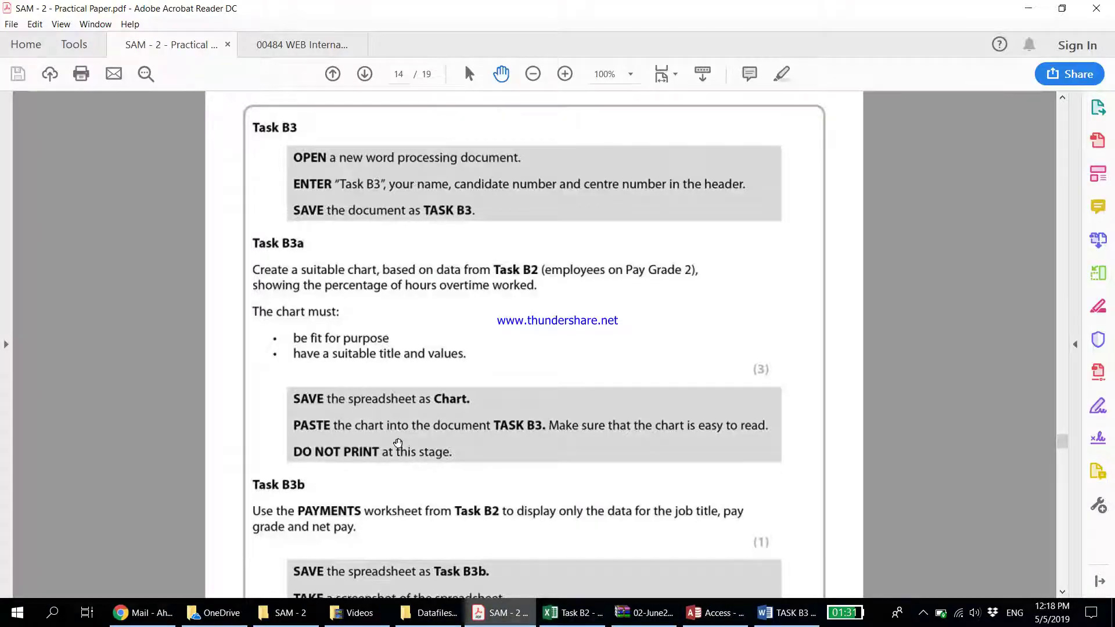
click(1029, 8)
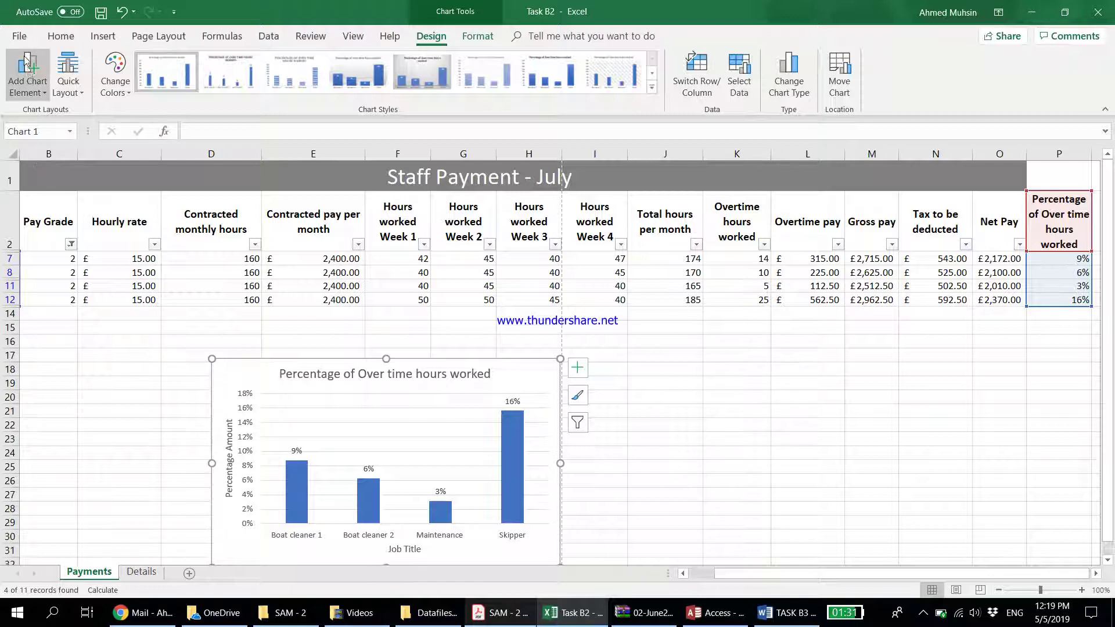
click(20, 36)
click(52, 227)
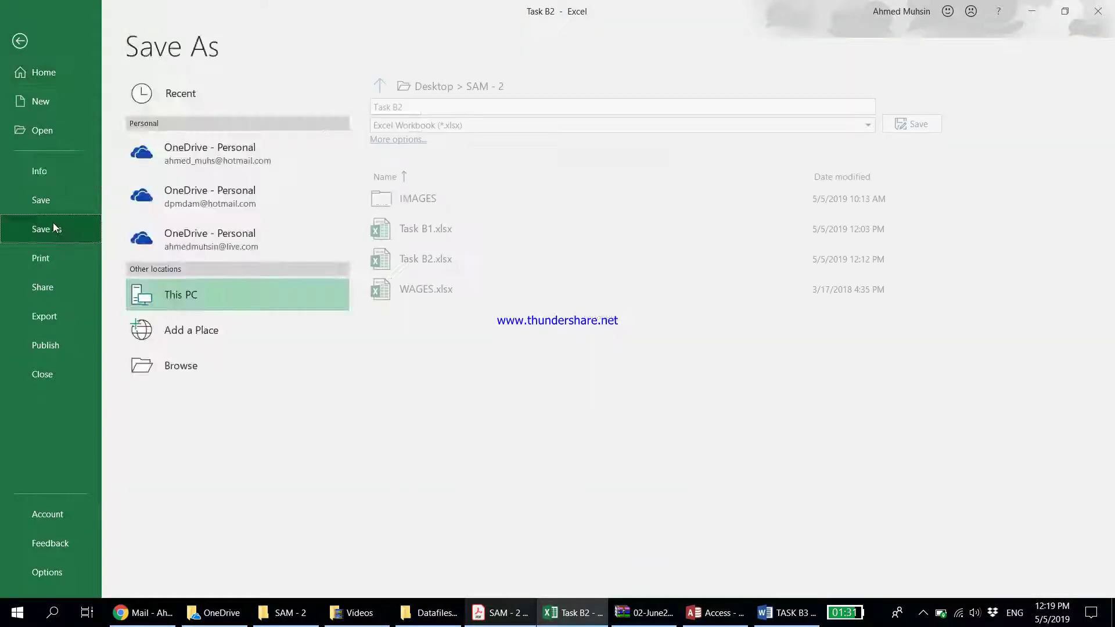
click(155, 364)
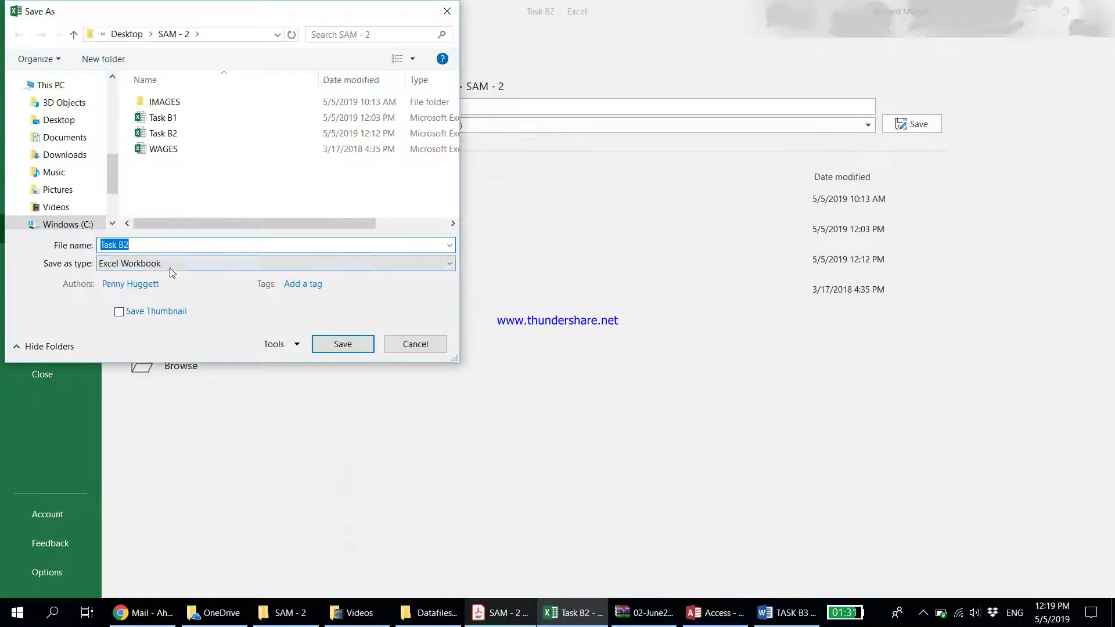
text(Chart)
key(Return)
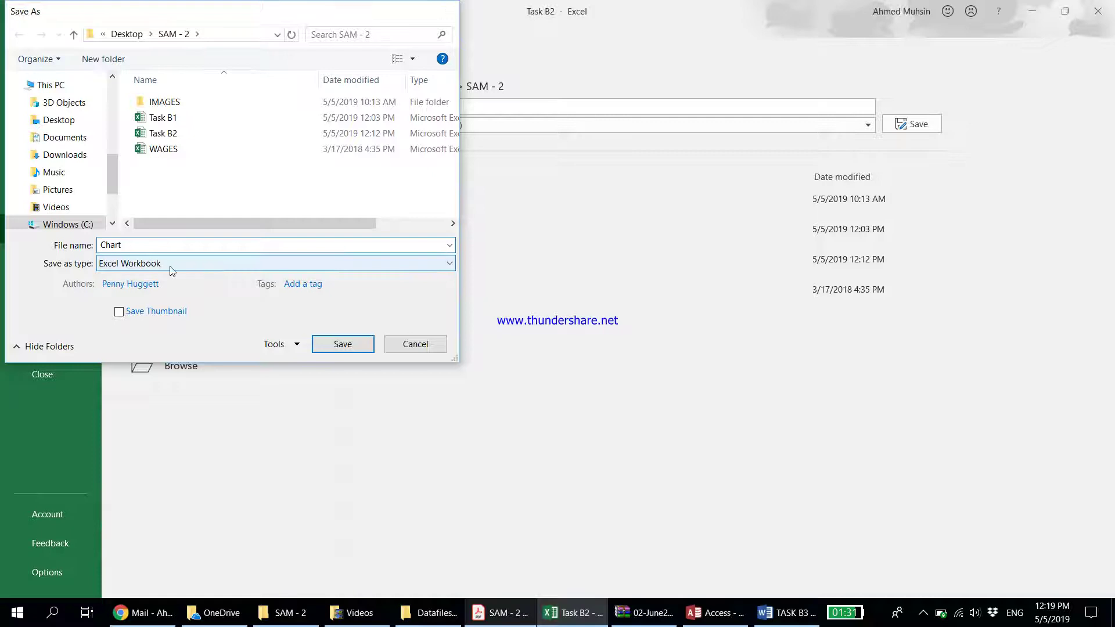
Step: Switch to the exam paper PDF and review the Task B3a instructions for pasting the chart, then return to Excel
key(alt+Tab)
key(alt+Tab)
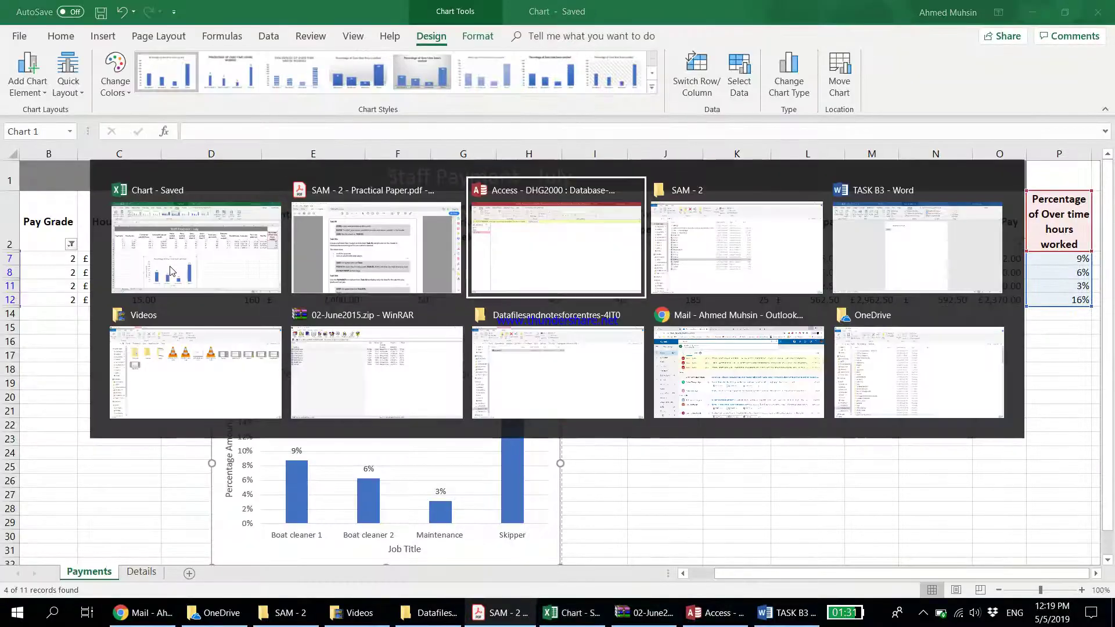
key(alt+Tab)
key(alt+Tab)
key(alt+Tab)
key(alt+Tab)
key(alt+Tab)
key(alt+Tab)
key(alt+Tab)
key(alt+Tab)
key(alt+Tab)
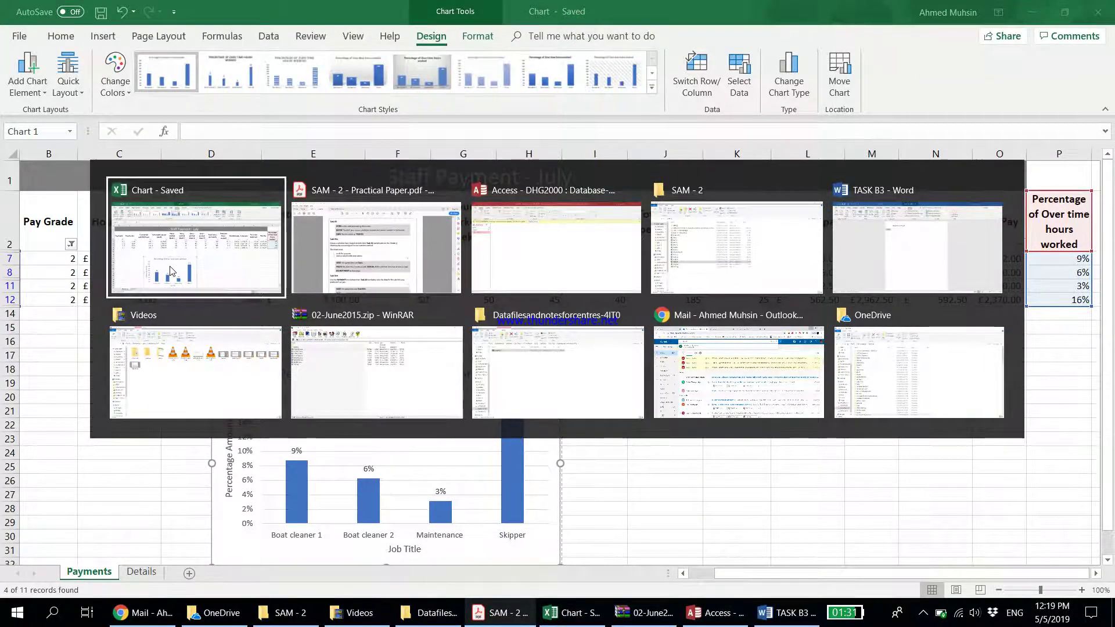
scroll(322, 391, down, 1)
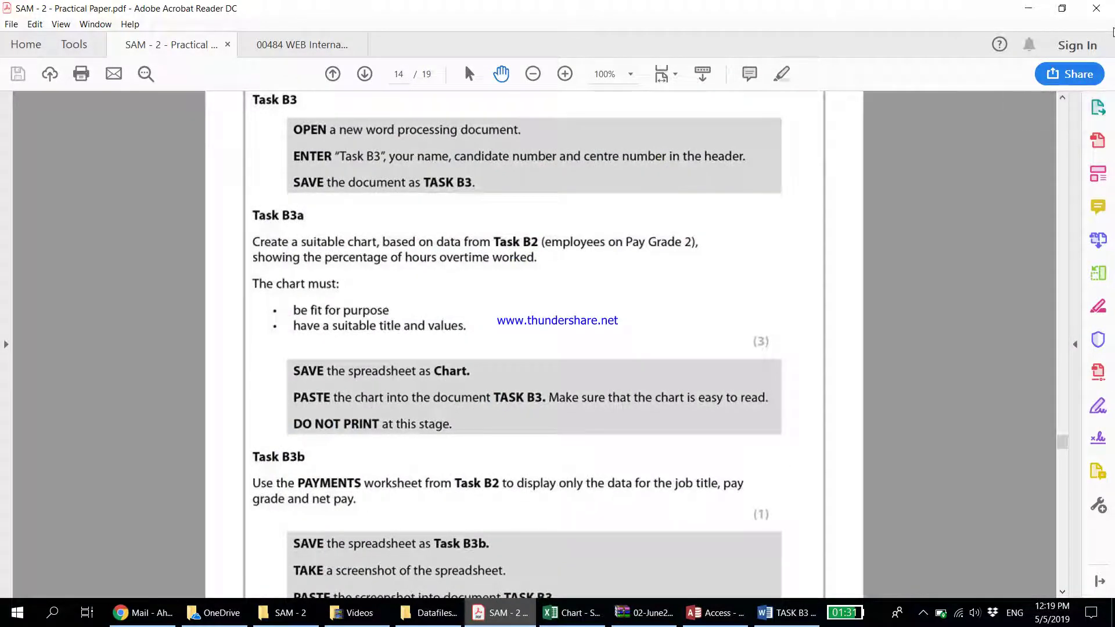
click(1029, 8)
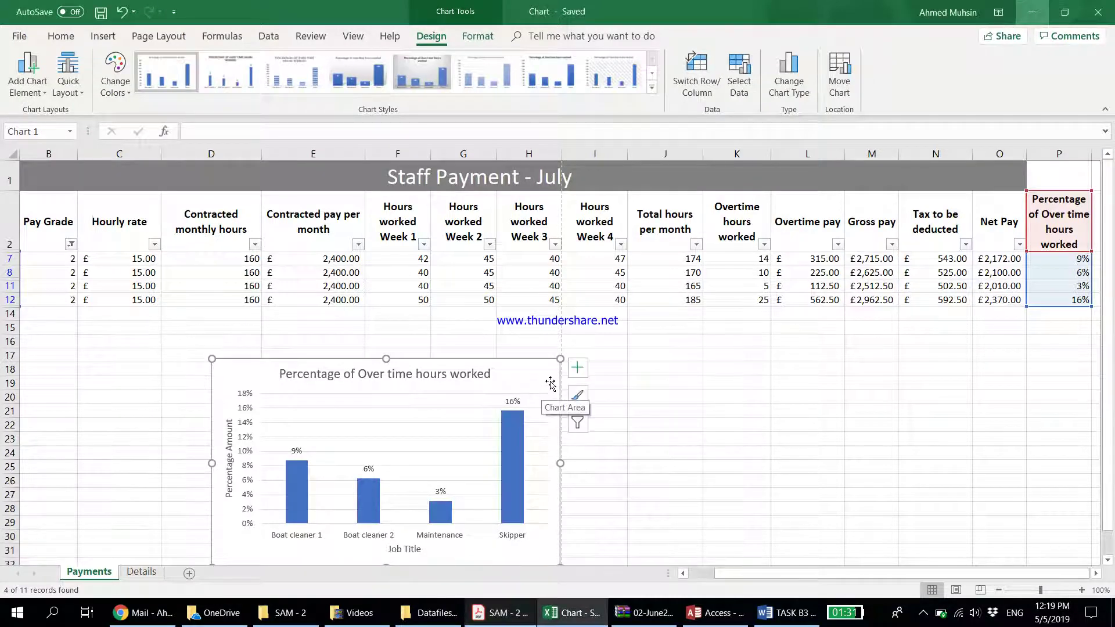
Step: Switch to the TASK B3 Word document and paste the Excel chart into the body below the header
click(793, 625)
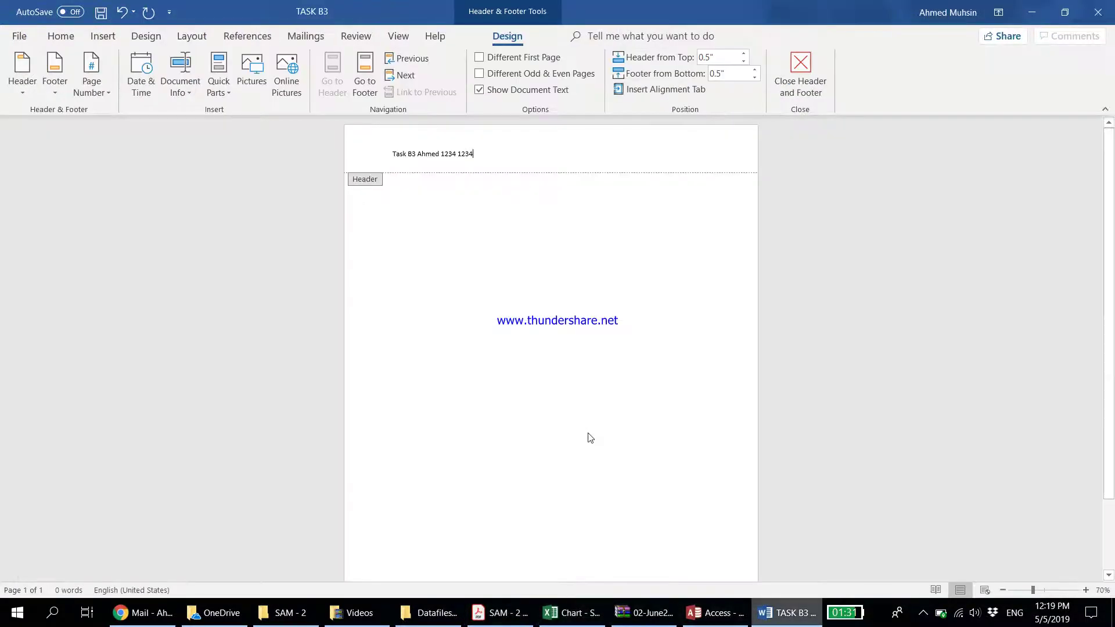
double_click(393, 218)
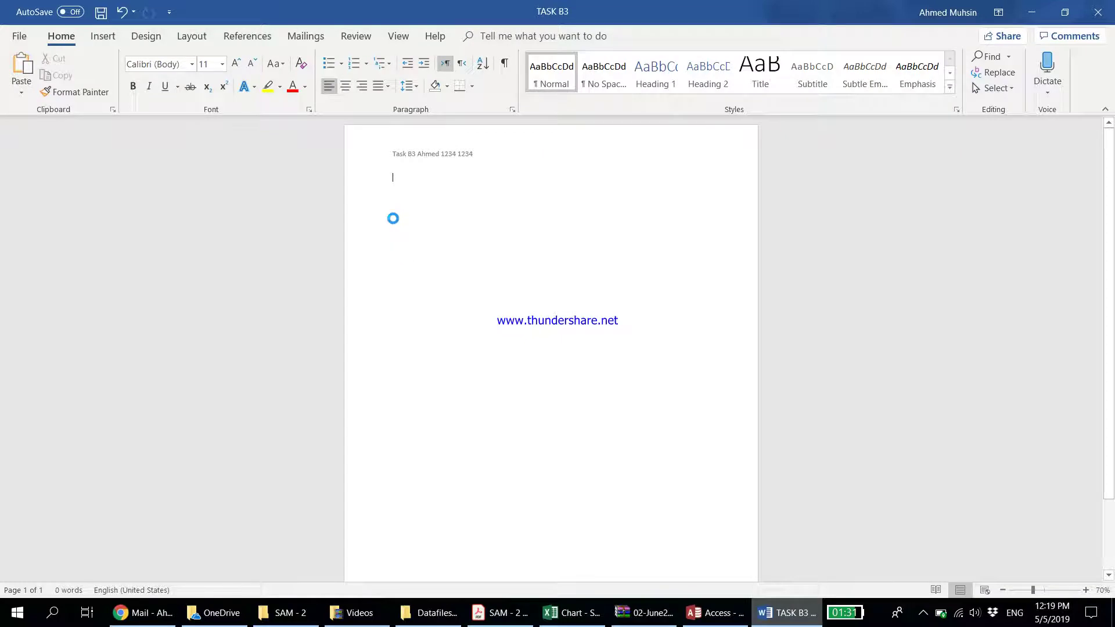
key(ctrl+v)
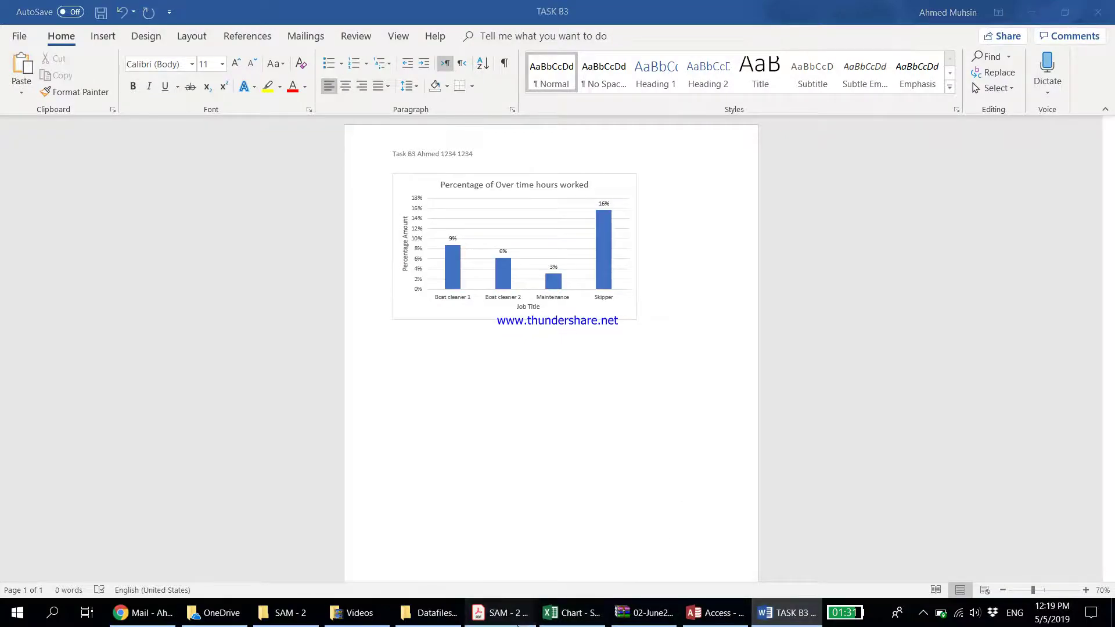
Step: Read the Task B3b instructions in the exam paper PDF and examine the matching columns of the Payments worksheet in Excel
click(500, 613)
scroll(444, 370, down, 1)
scroll(444, 370, down, 2)
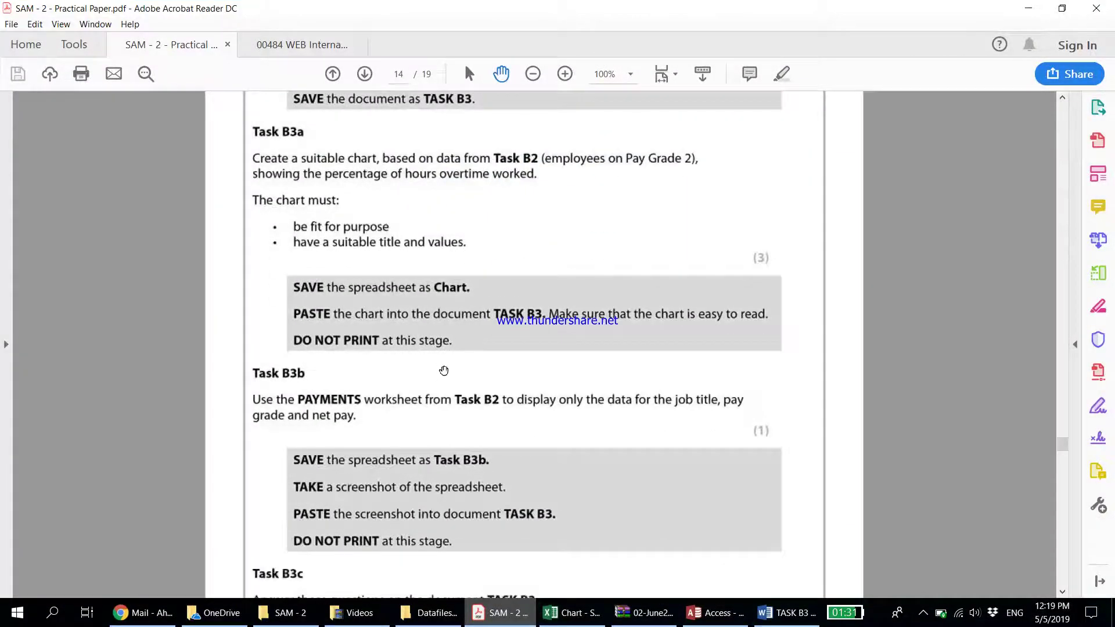
scroll(444, 370, down, 1)
scroll(412, 334, down, 3)
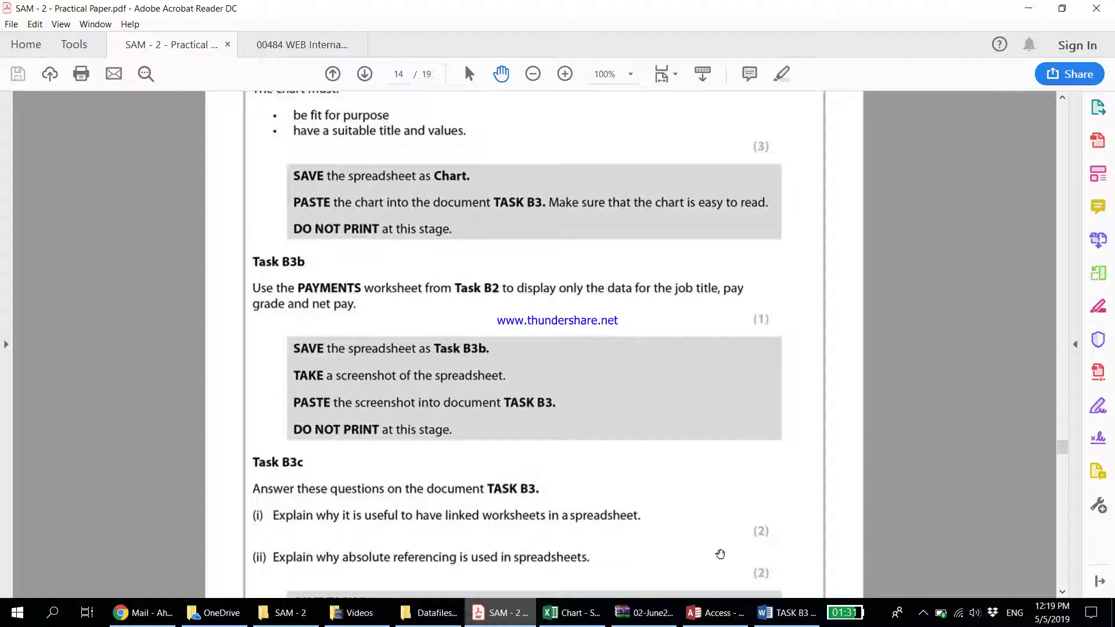
click(572, 613)
scroll(743, 546, down, 2)
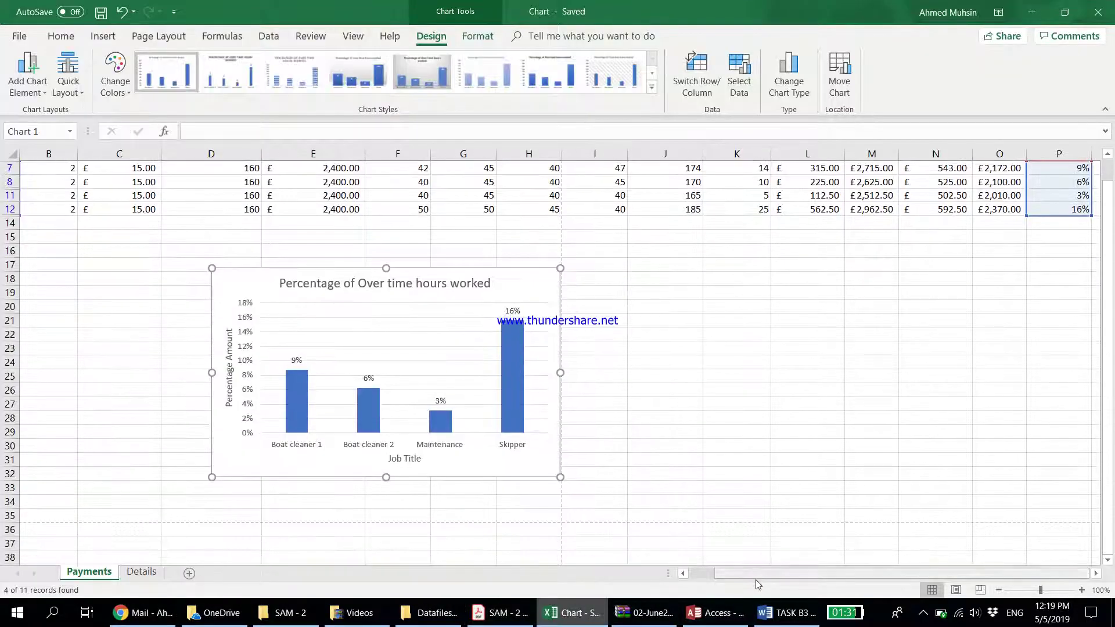
drag(752, 577, 727, 574)
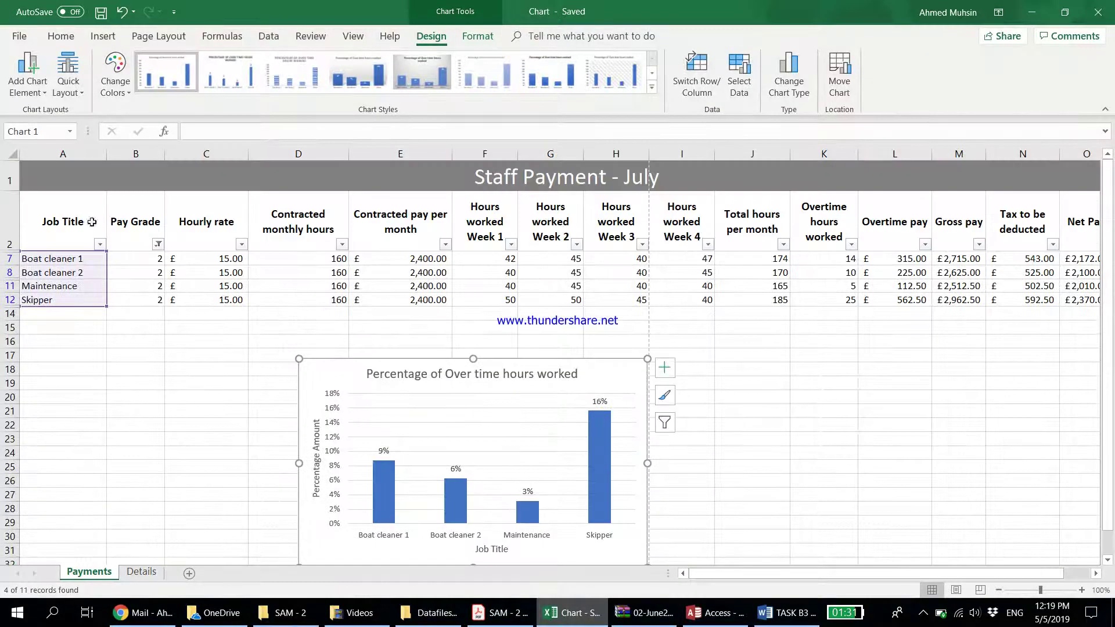
click(134, 232)
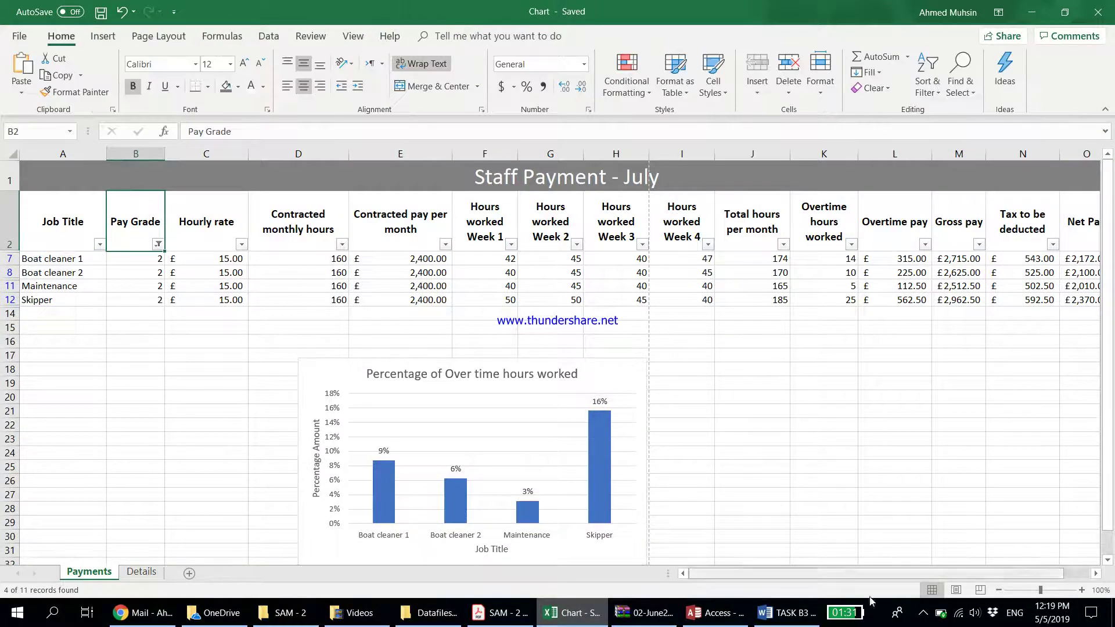
click(520, 613)
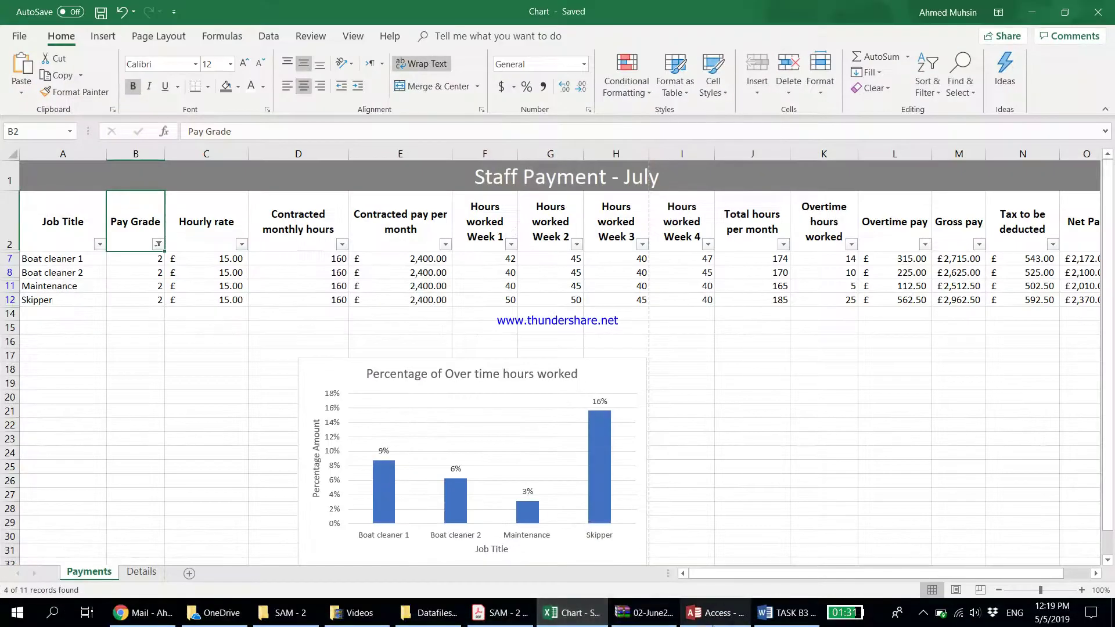
Step: Hide columns C to N and column P, leaving only the Job Title, Pay Grade and Net Pay columns displayed
drag(205, 153, 1009, 227)
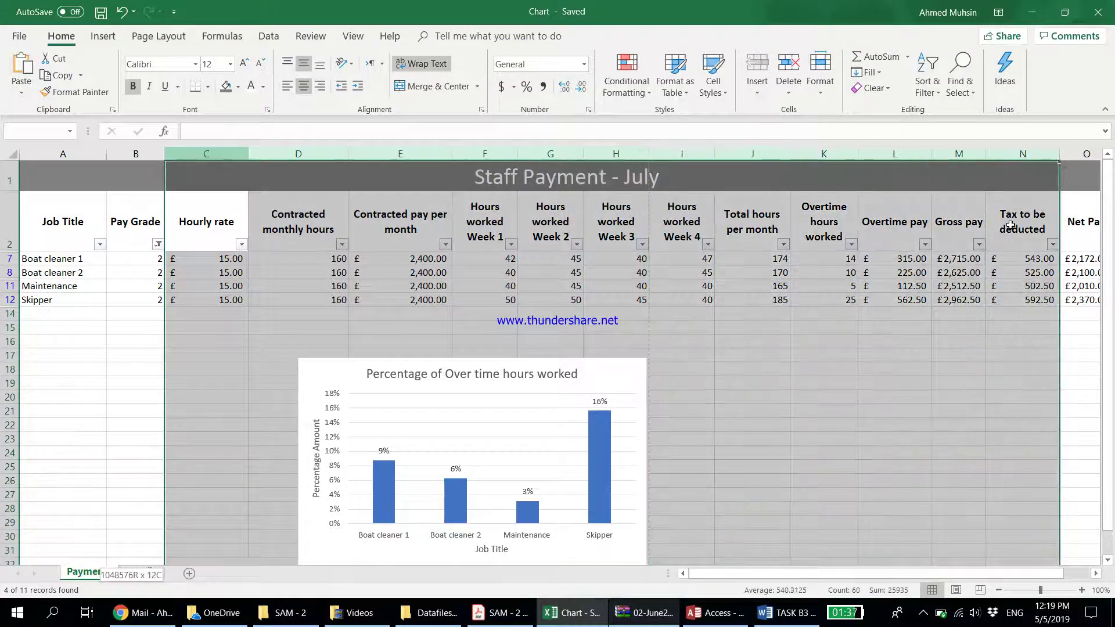
right_click(837, 152)
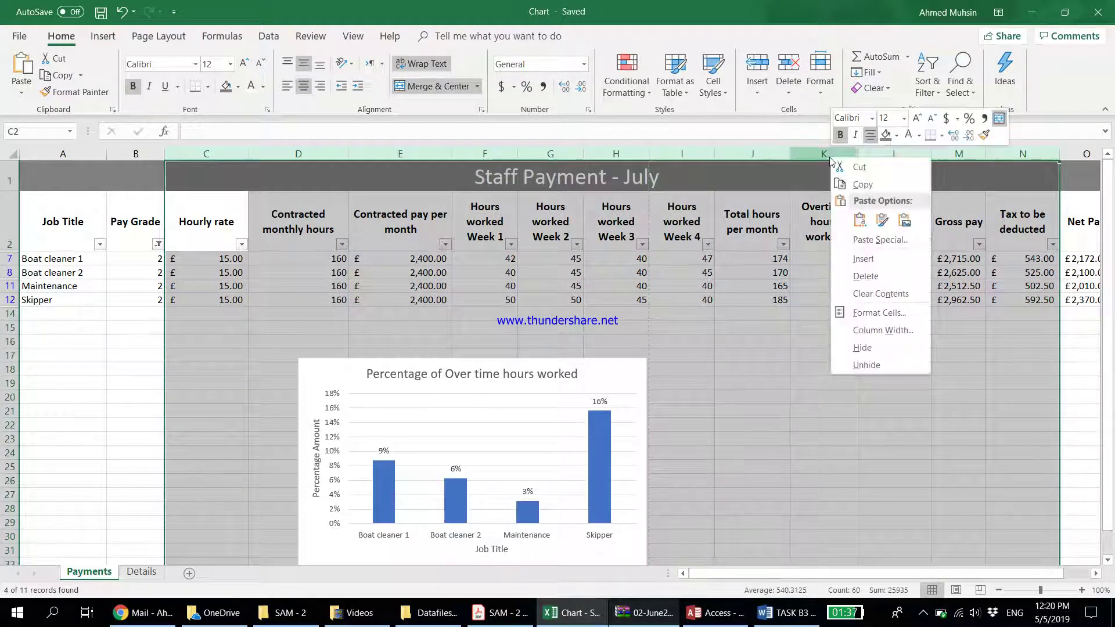
click(866, 352)
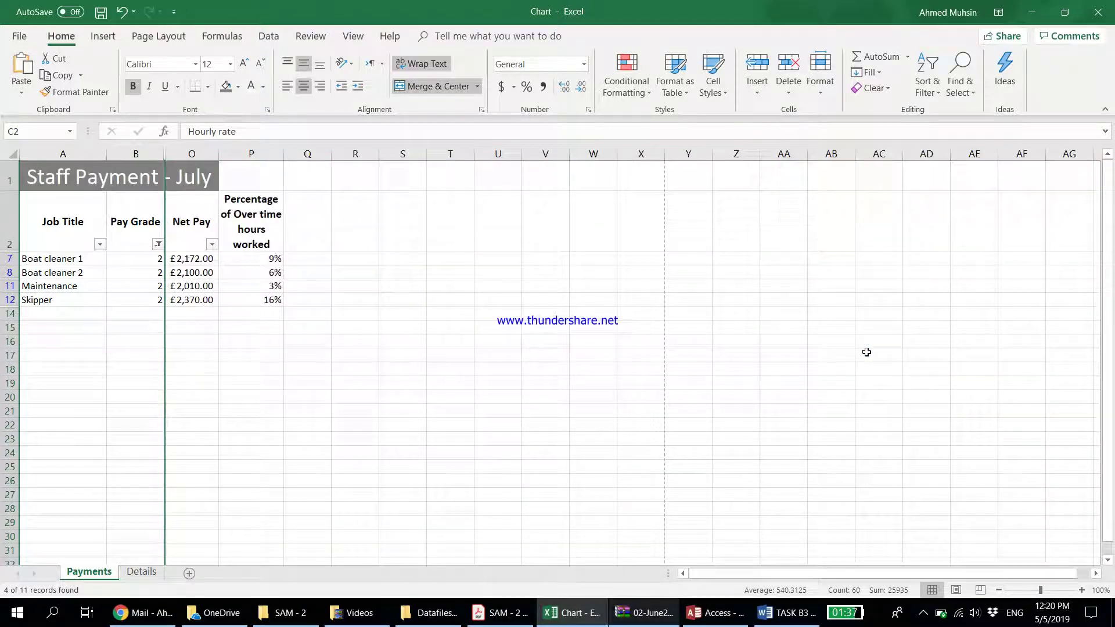
click(248, 154)
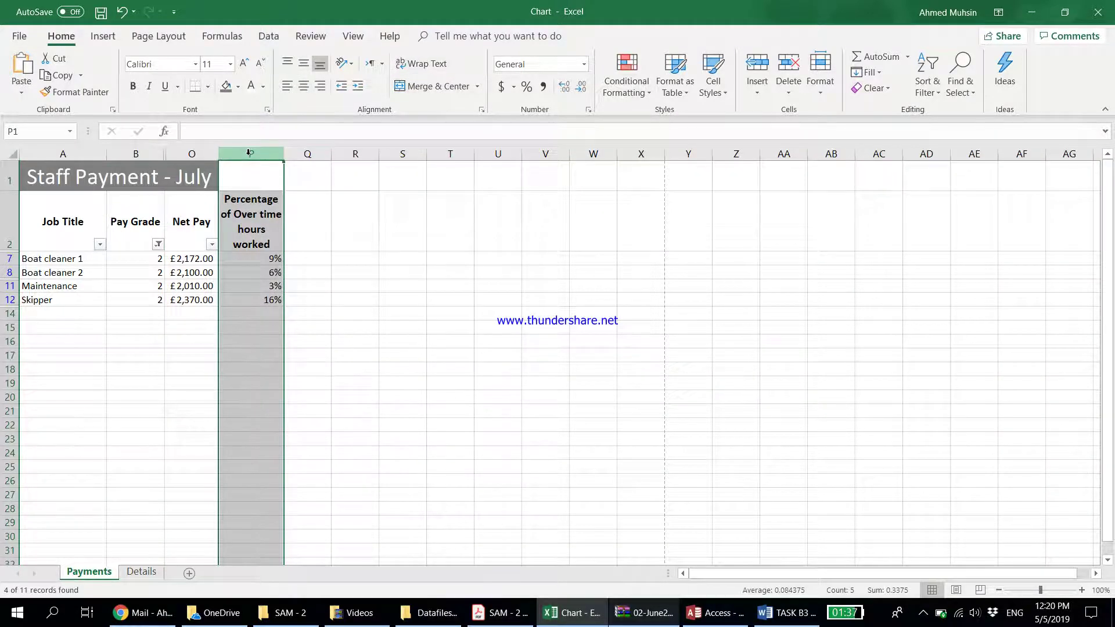
right_click(249, 154)
click(285, 346)
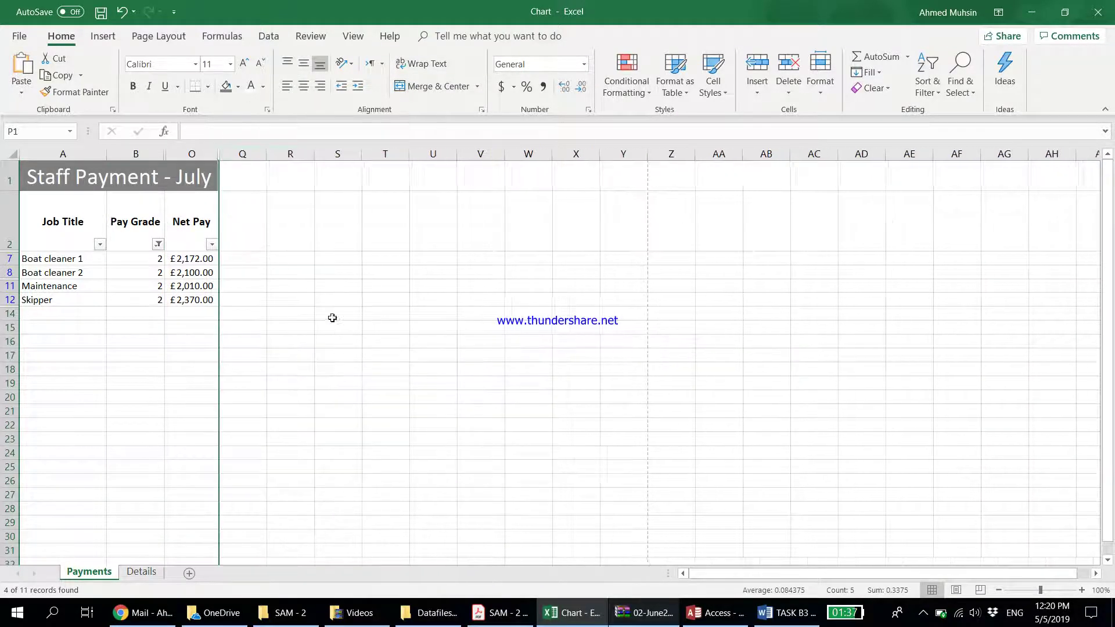
Step: Check the Task B3b instructions in the exam paper PDF, then save the Excel workbook as Task B3b in the SAM - 2 folder
click(500, 612)
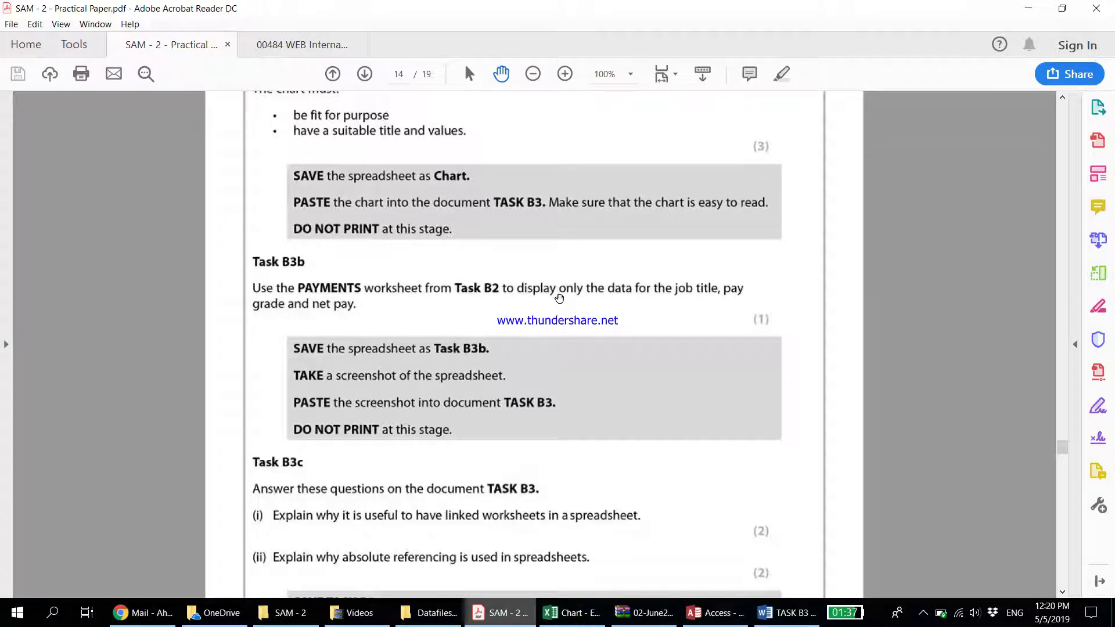
scroll(638, 186, up, 2)
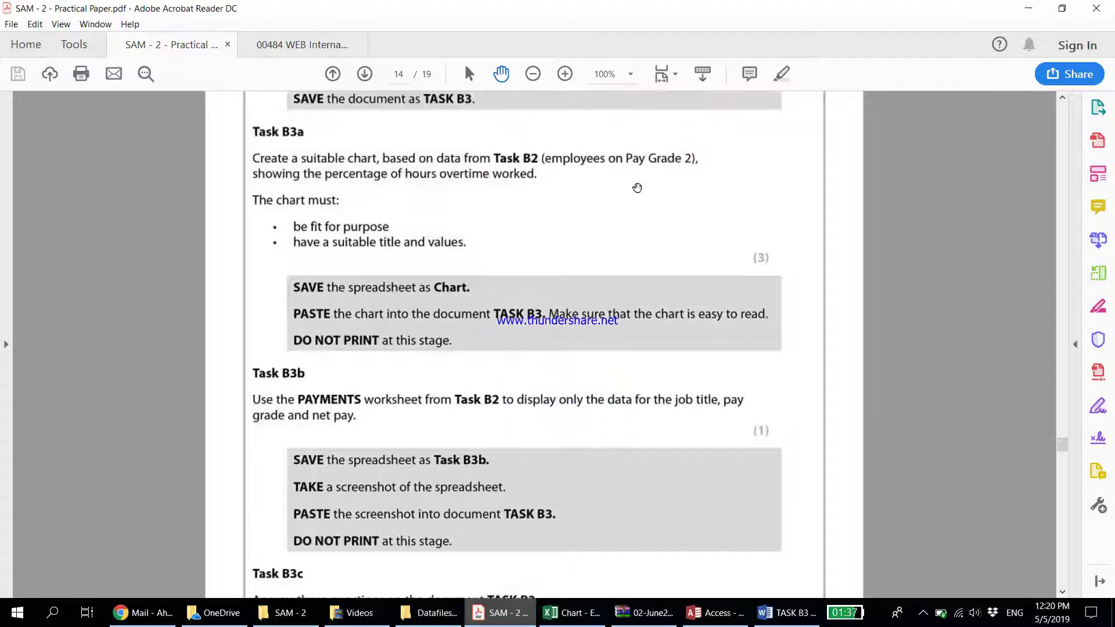
scroll(637, 188, up, 1)
scroll(637, 187, up, 4)
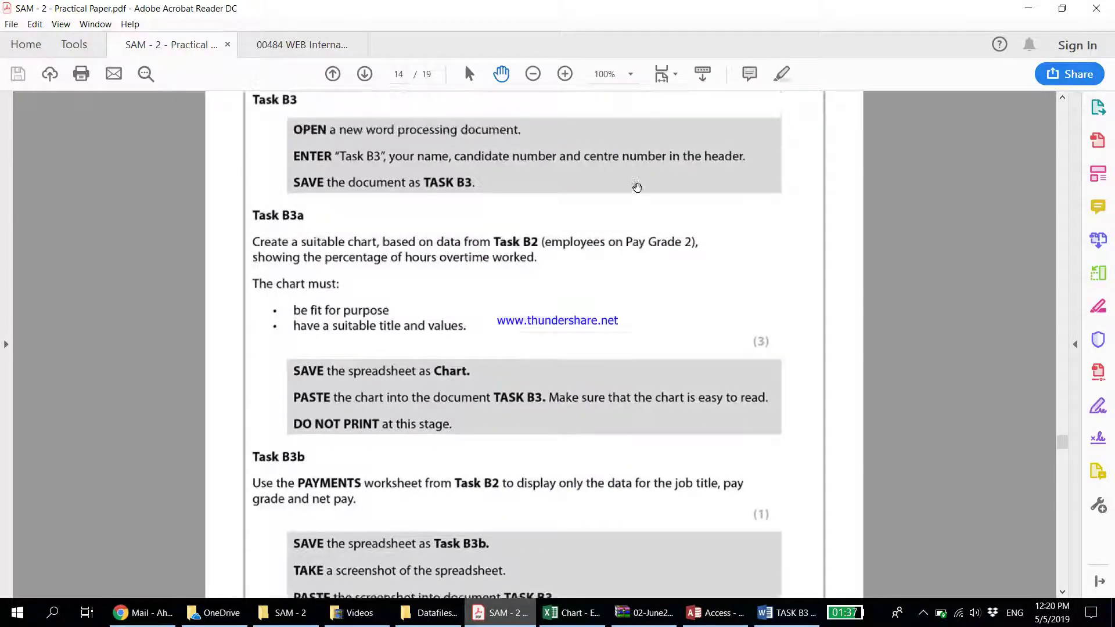
scroll(636, 187, down, 3)
scroll(636, 187, down, 6)
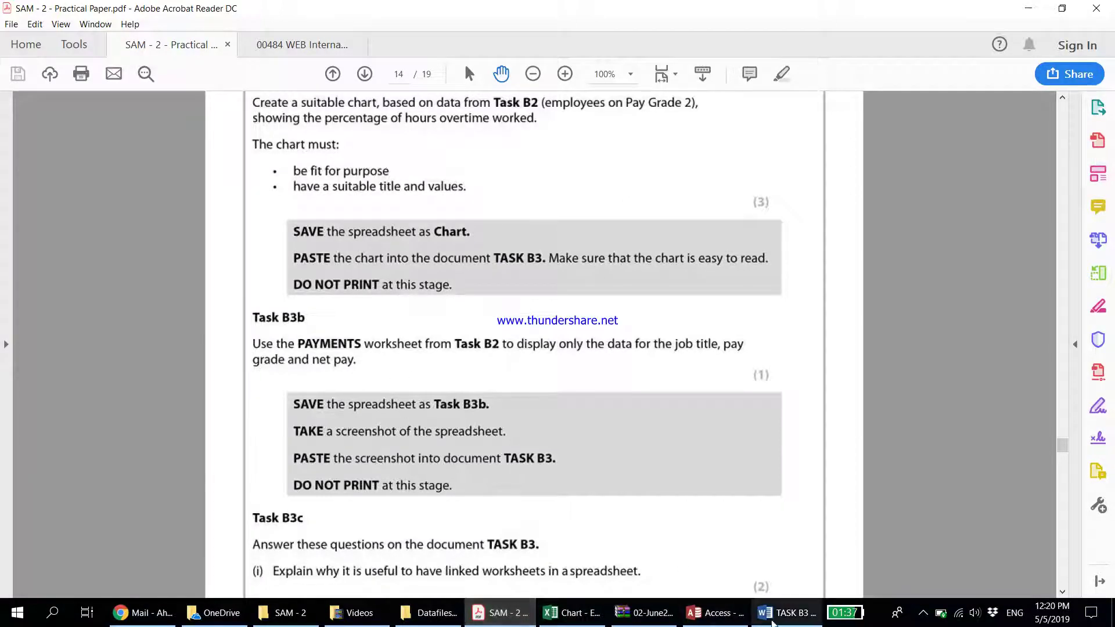
click(571, 612)
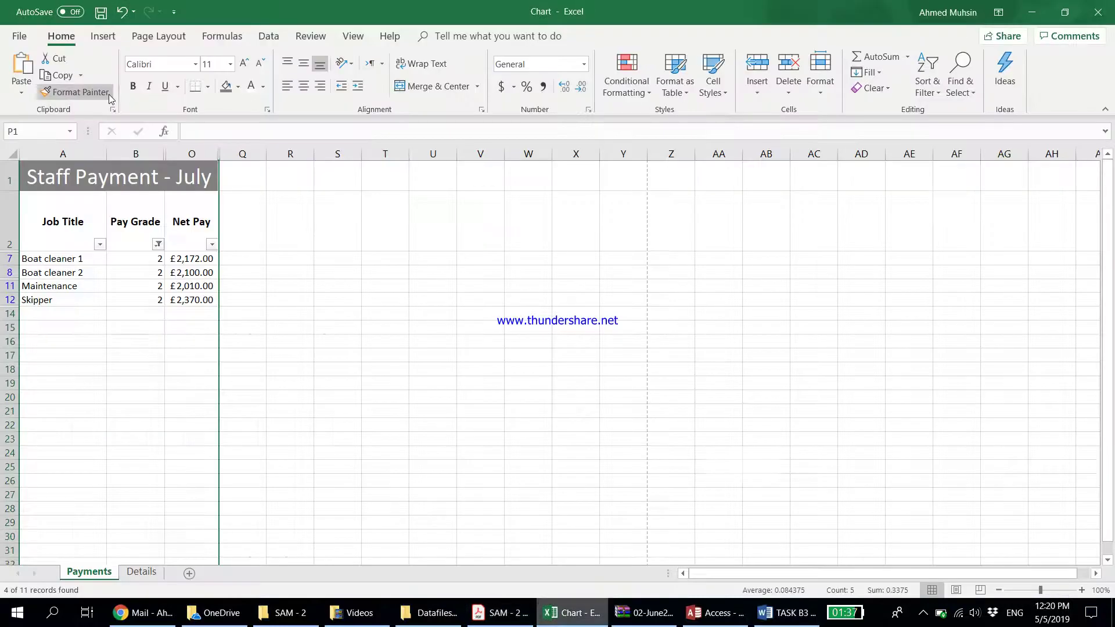
click(19, 36)
click(47, 230)
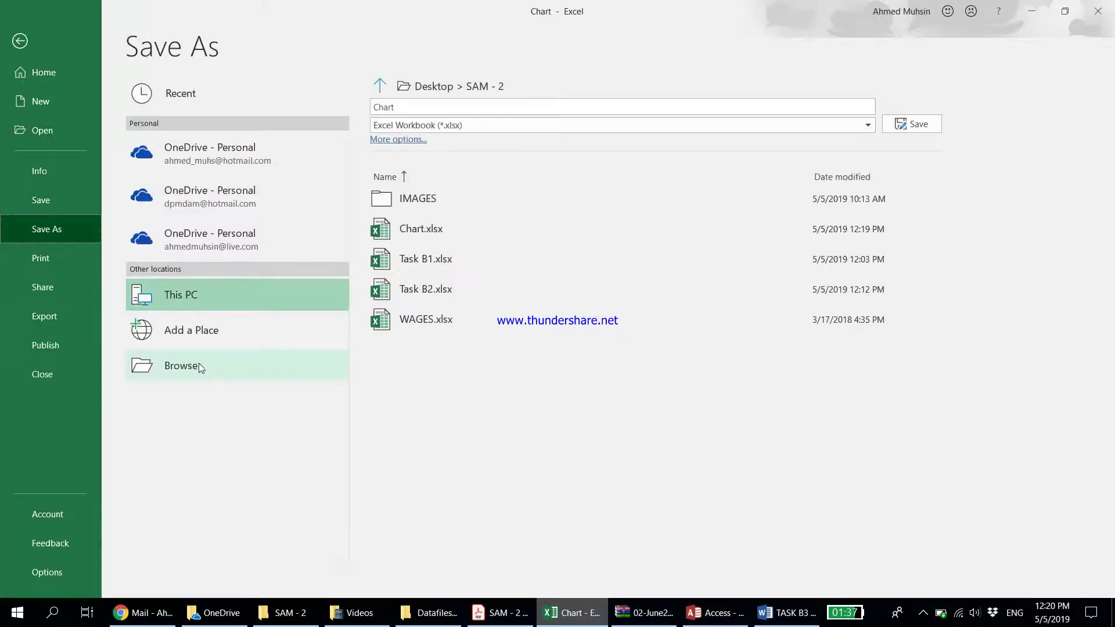
click(198, 364)
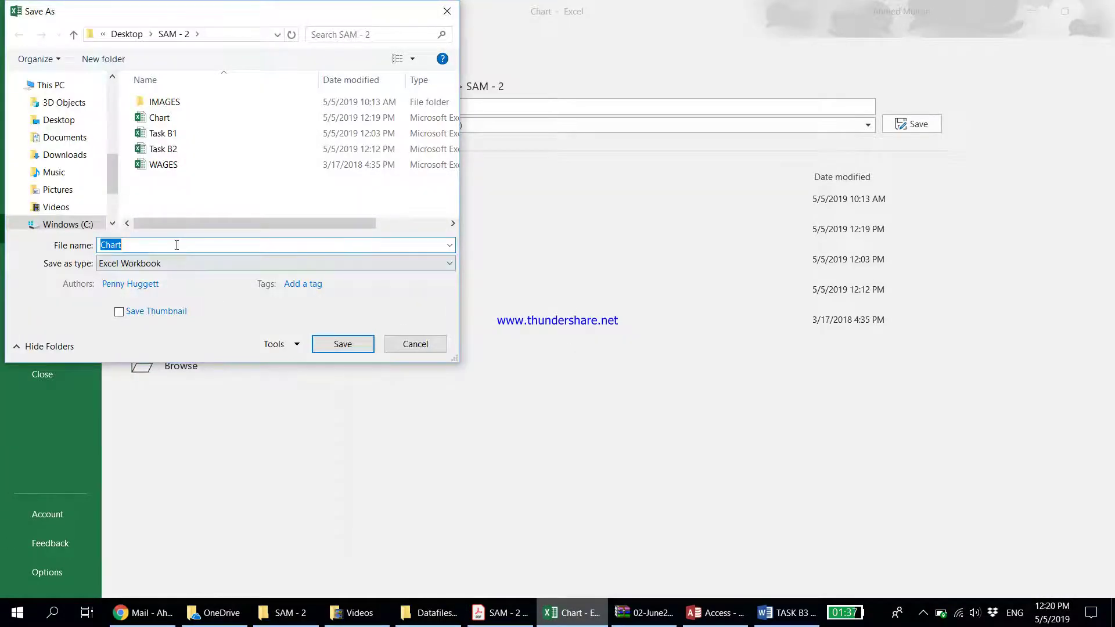
text(Task B3b)
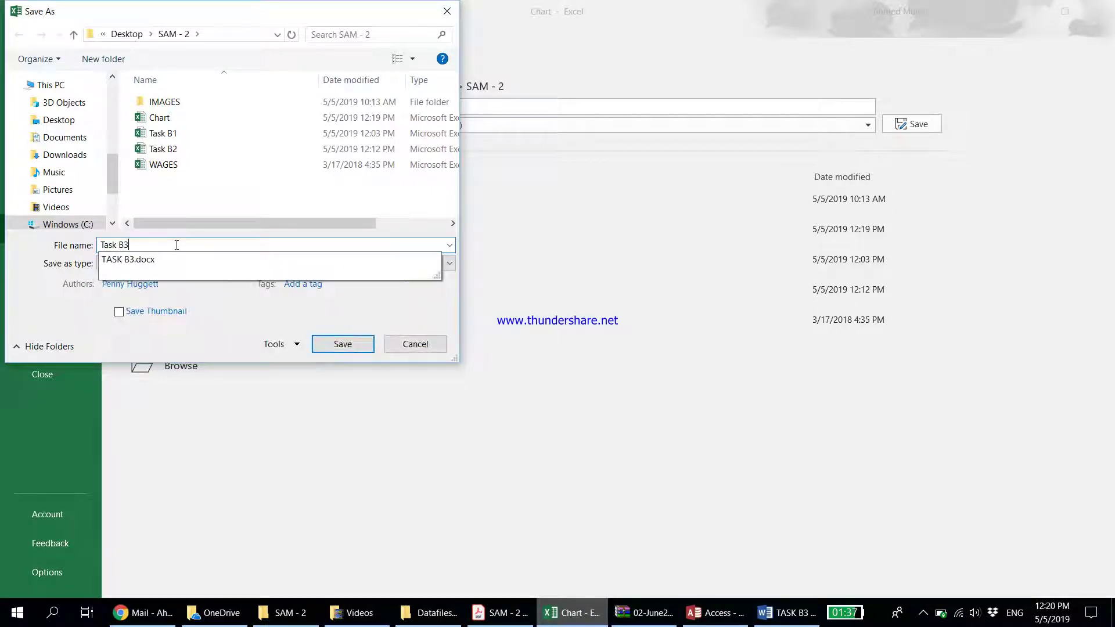
key(Return)
Step: Capture a screenshot of the reduced Payments worksheet and paste it below the chart in the TASK B3 Word document
key(alt+Tab)
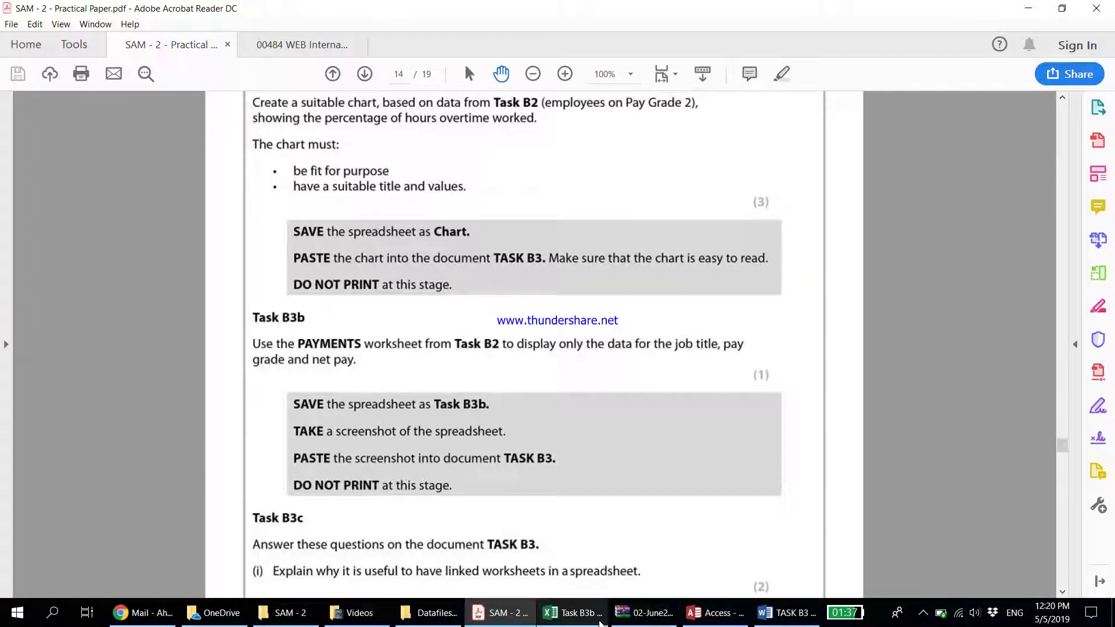
click(572, 612)
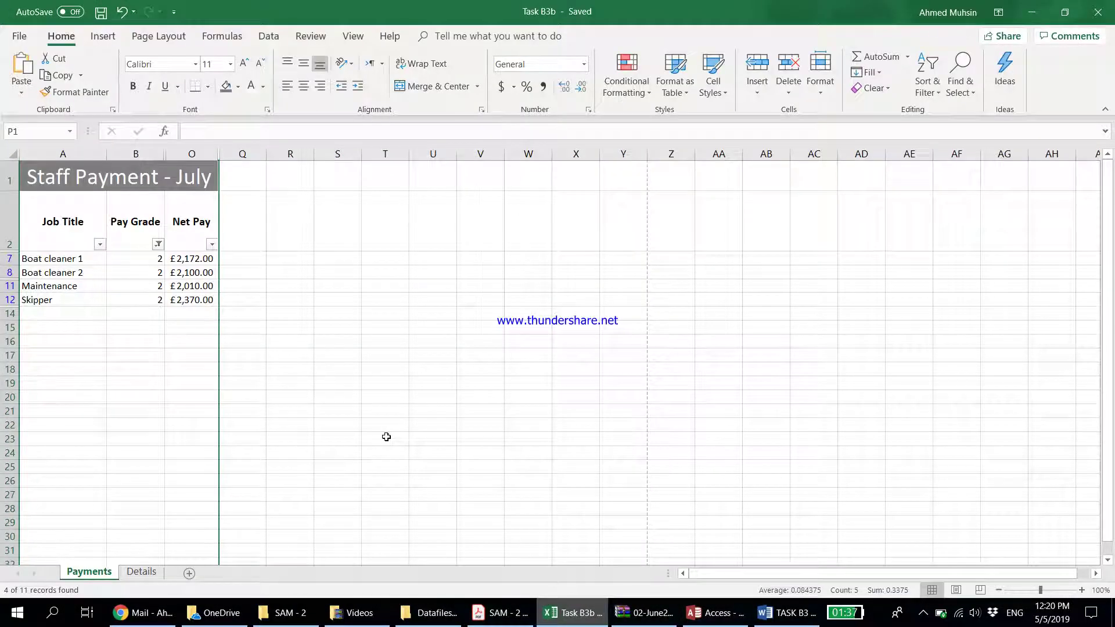
click(788, 613)
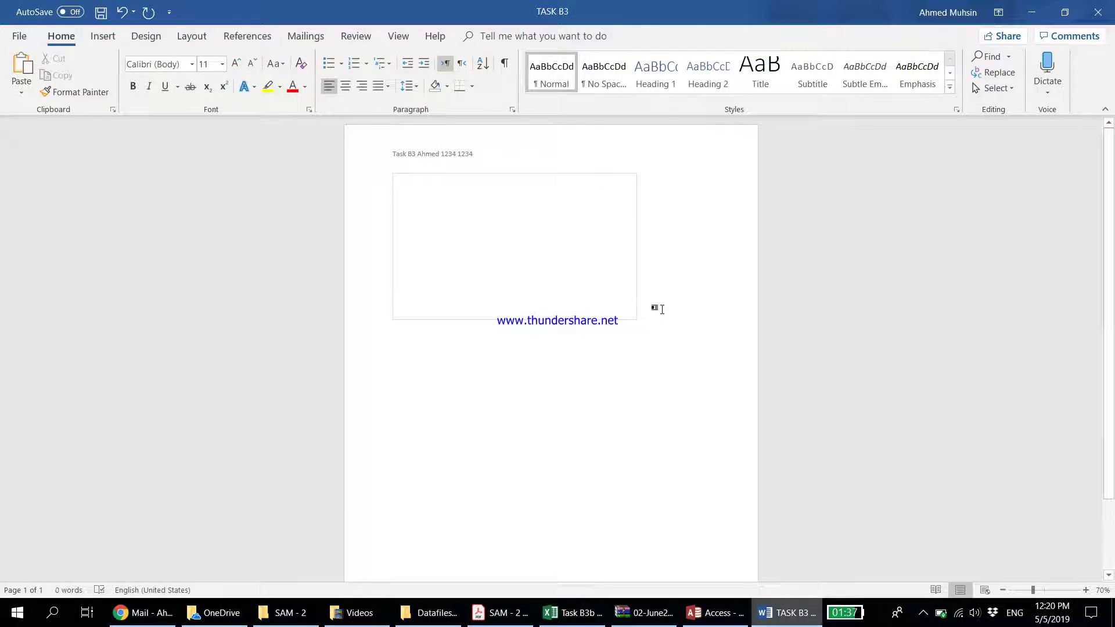
key(Return)
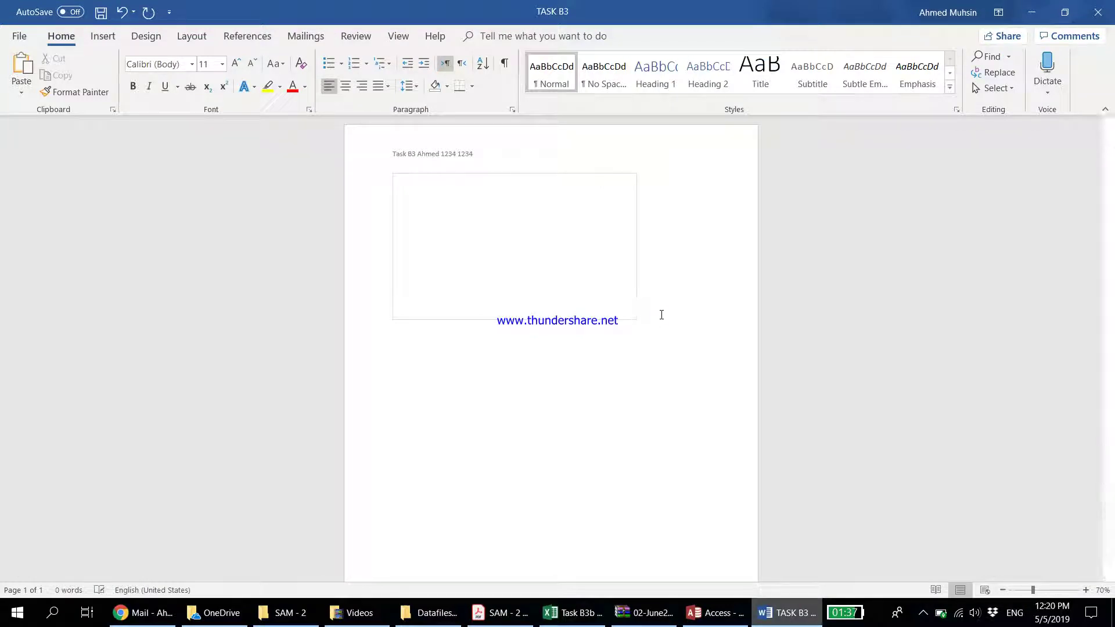
key(ctrl+v)
Step: Replace the blank chart in TASK B3 with the overtime percentage chart copied from the Chart workbook in the SAM - 2 folder
click(572, 278)
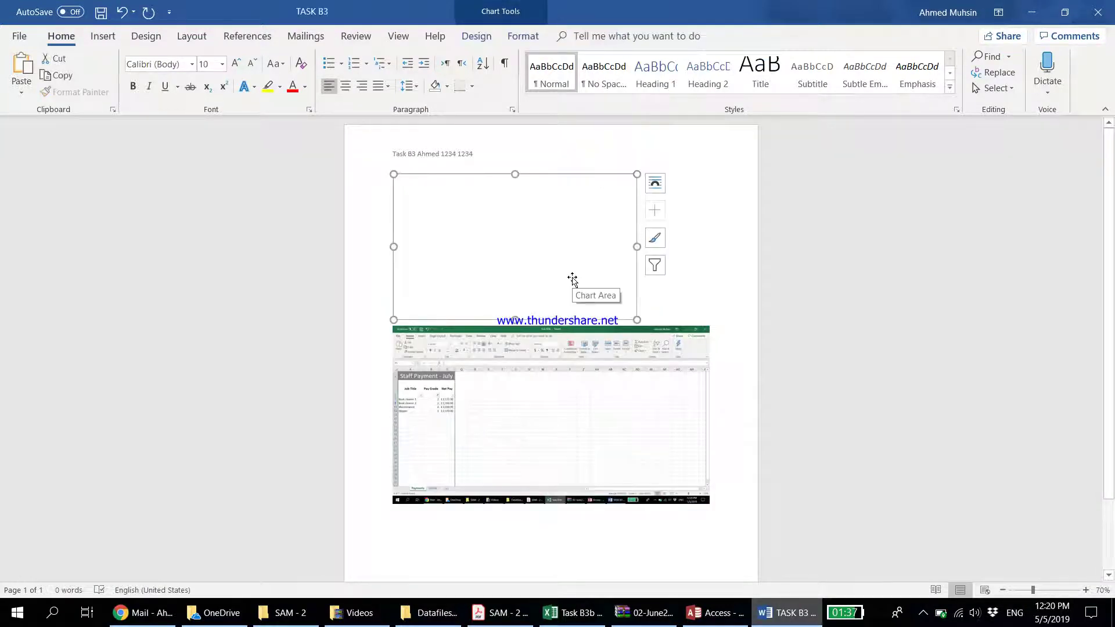
key(Delete)
click(301, 625)
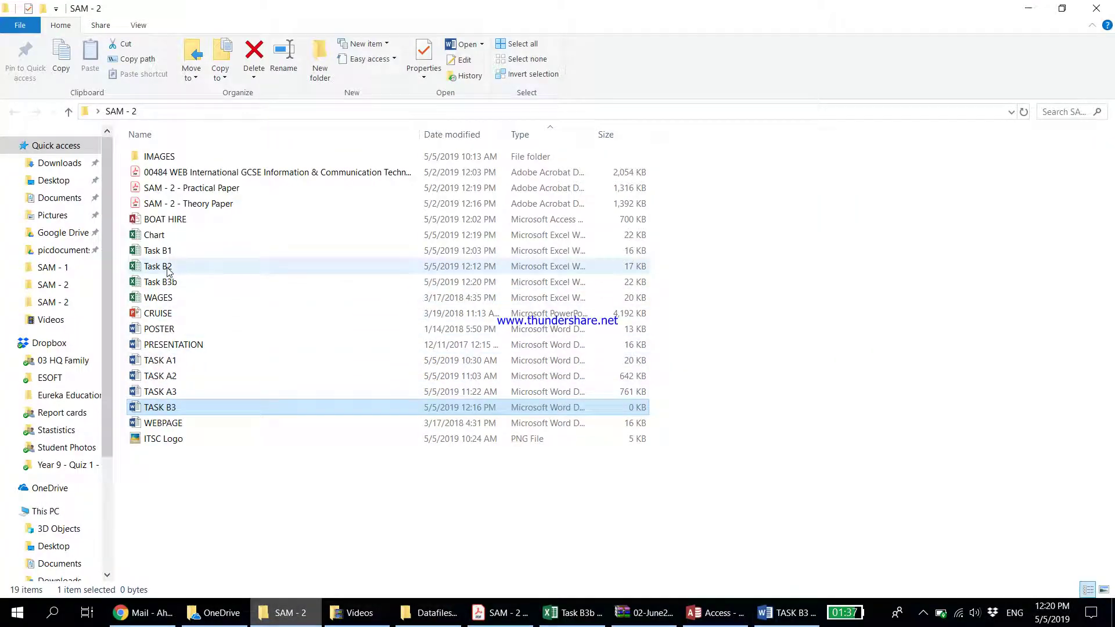
double_click(159, 237)
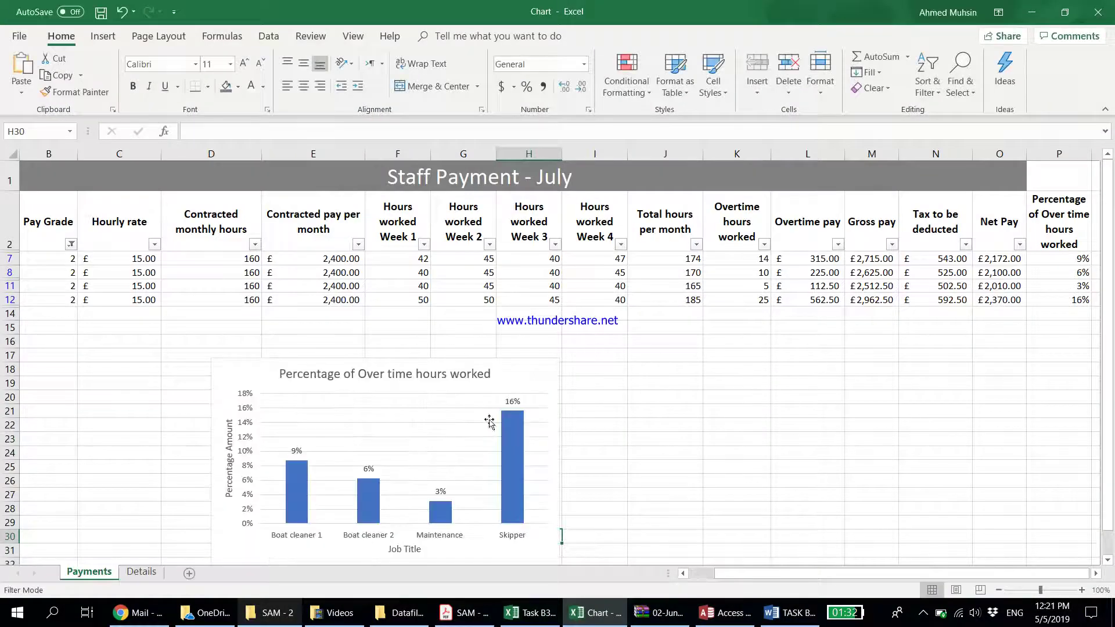
click(509, 361)
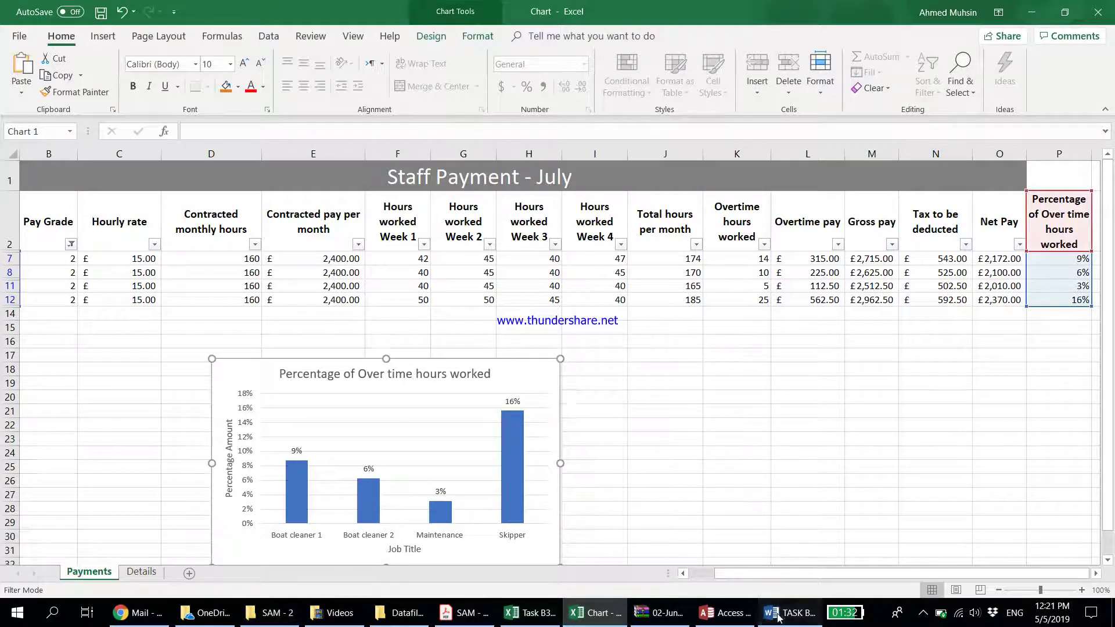
click(789, 612)
key(ctrl+v)
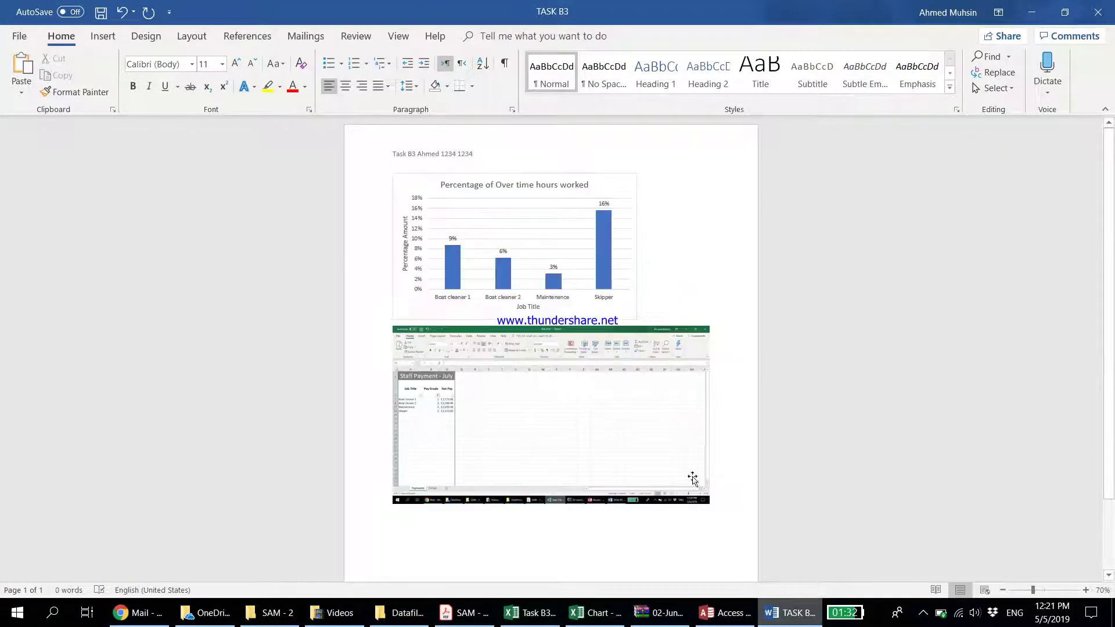
Step: Close the Chart workbook in Excel and return to the Payments sheet of the Task B3b workbook
click(598, 612)
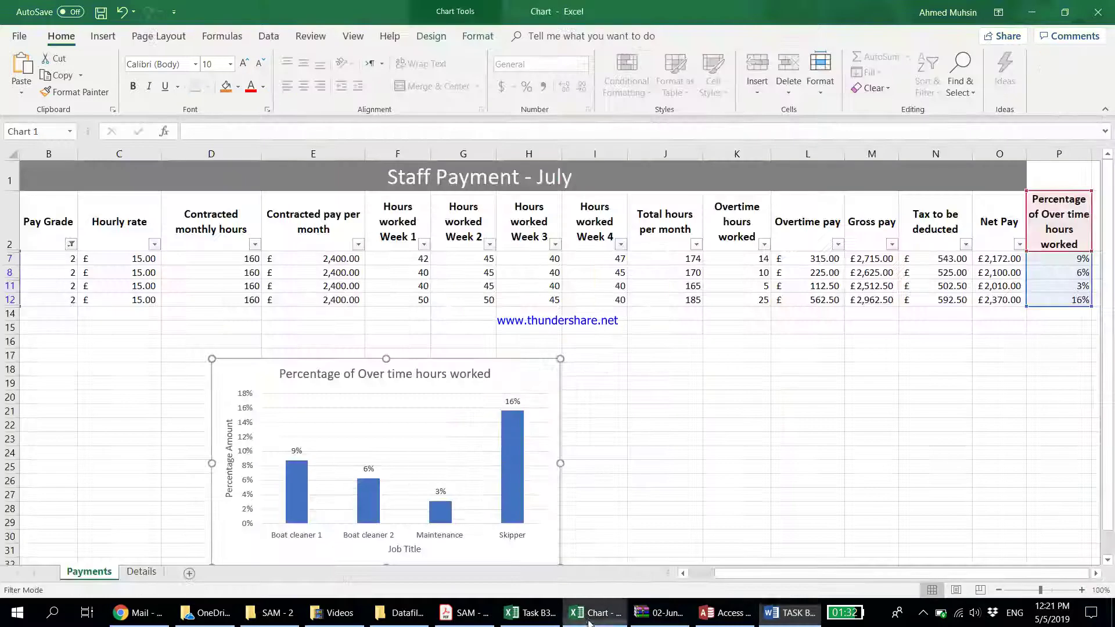
click(1097, 12)
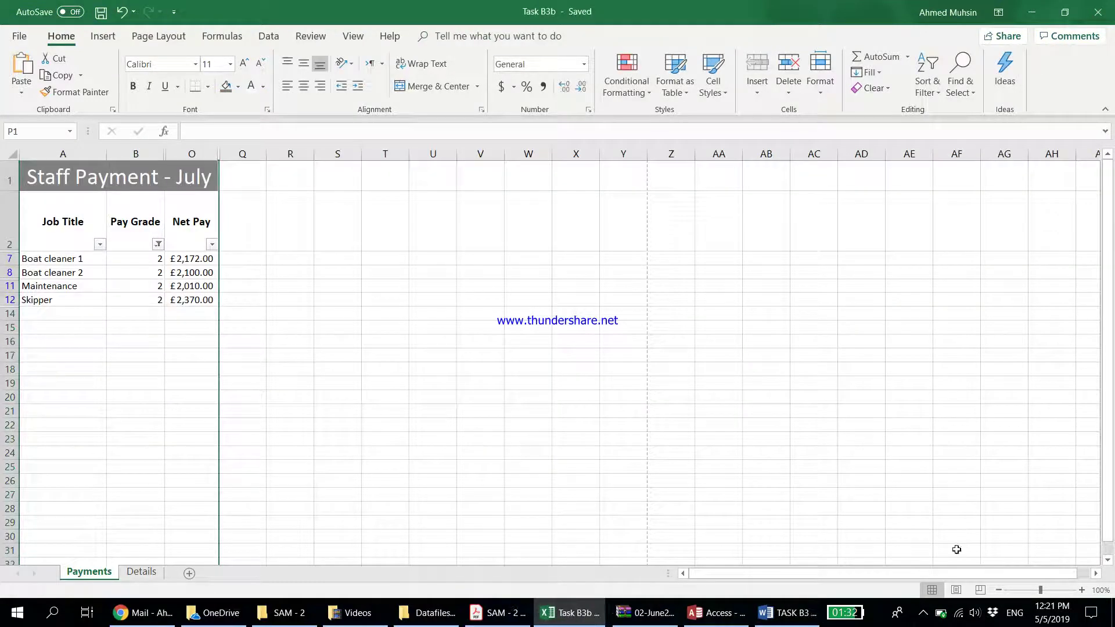
click(652, 447)
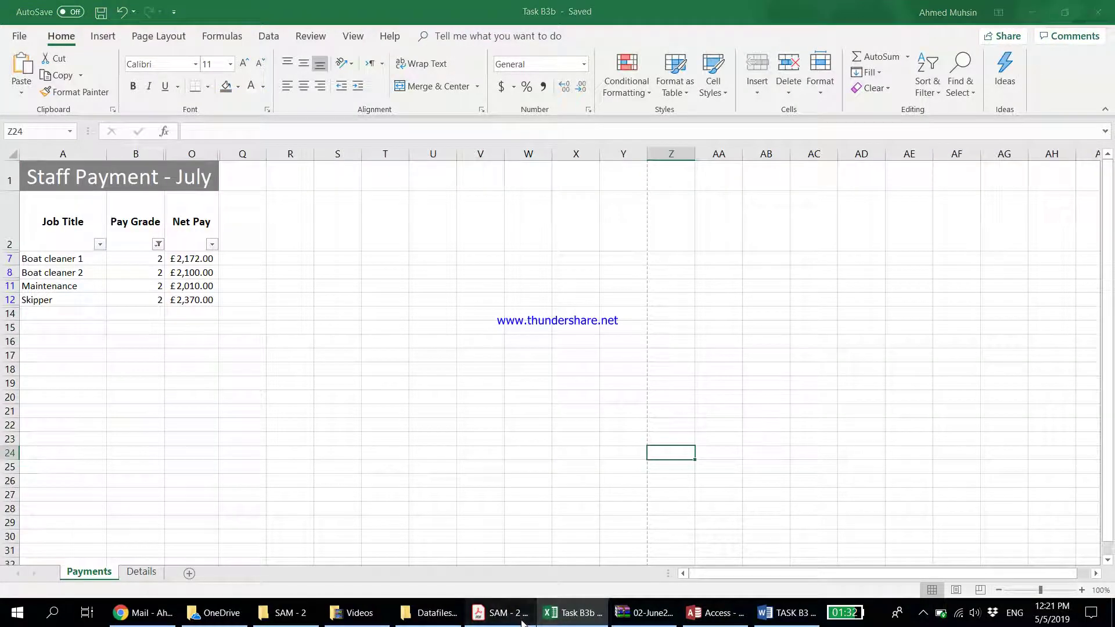
Step: Read the two Task B3c questions on linked worksheets and absolute referencing in the exam paper PDF
click(501, 612)
scroll(535, 397, down, 4)
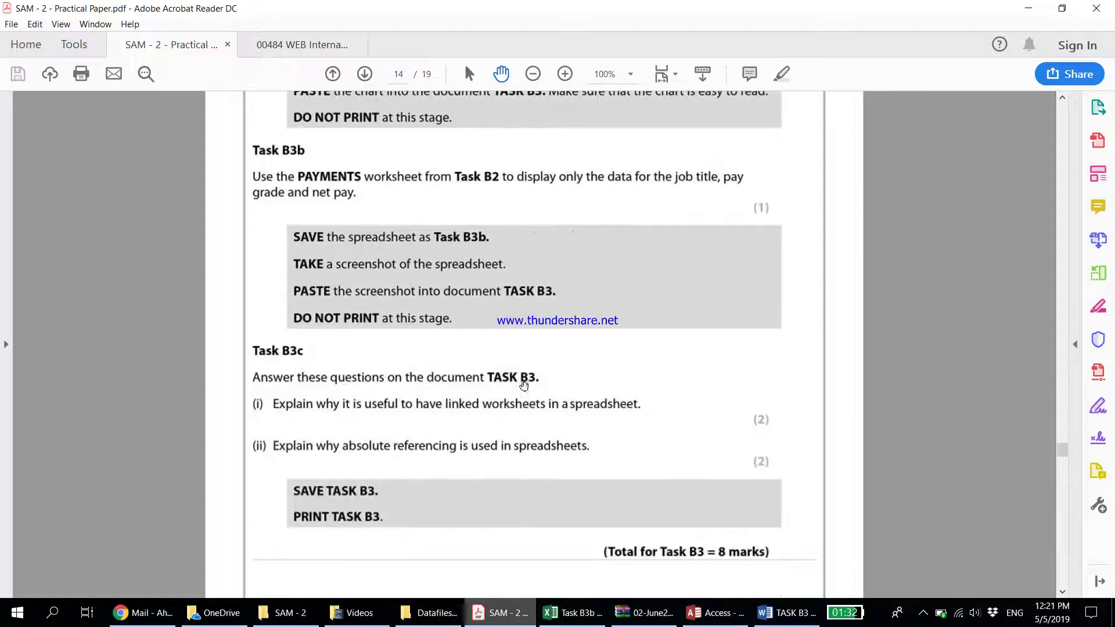
scroll(335, 373, down, 1)
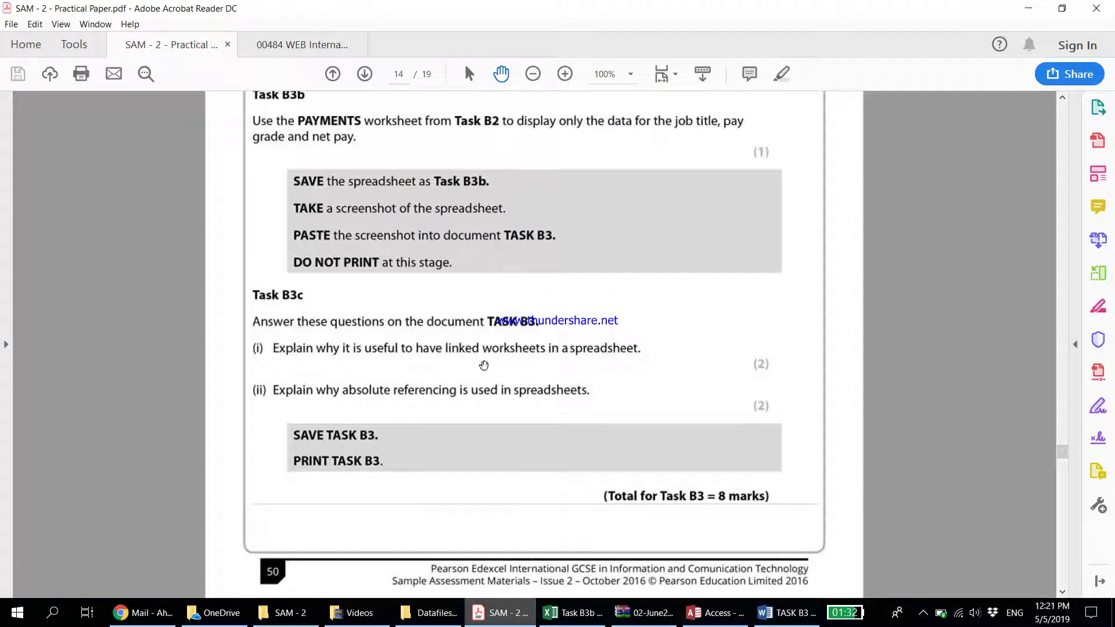
click(1038, 13)
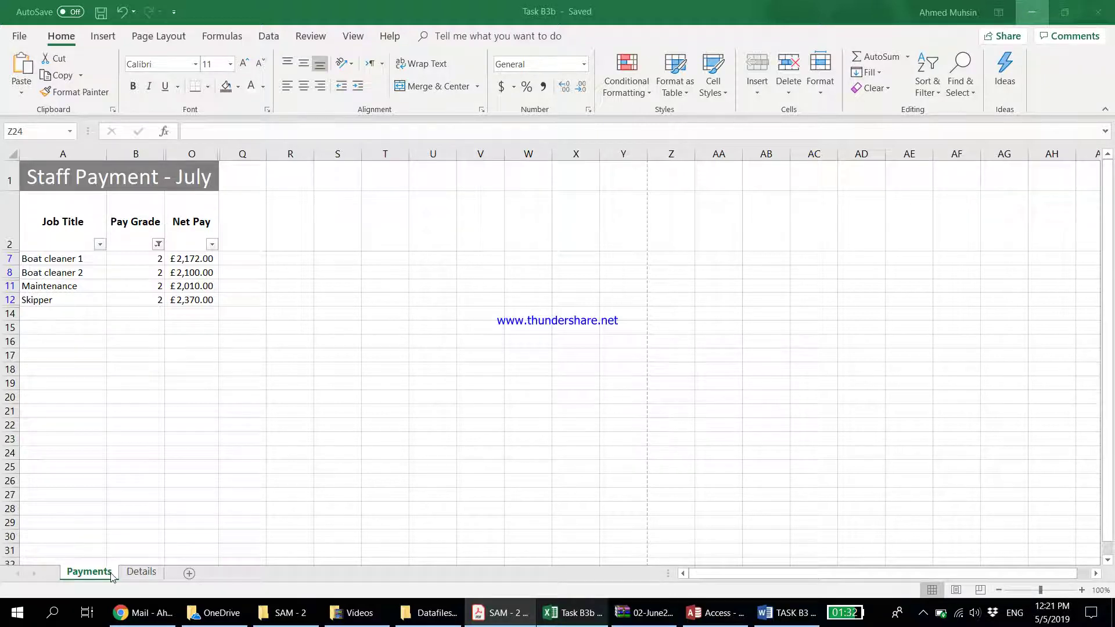
click(572, 612)
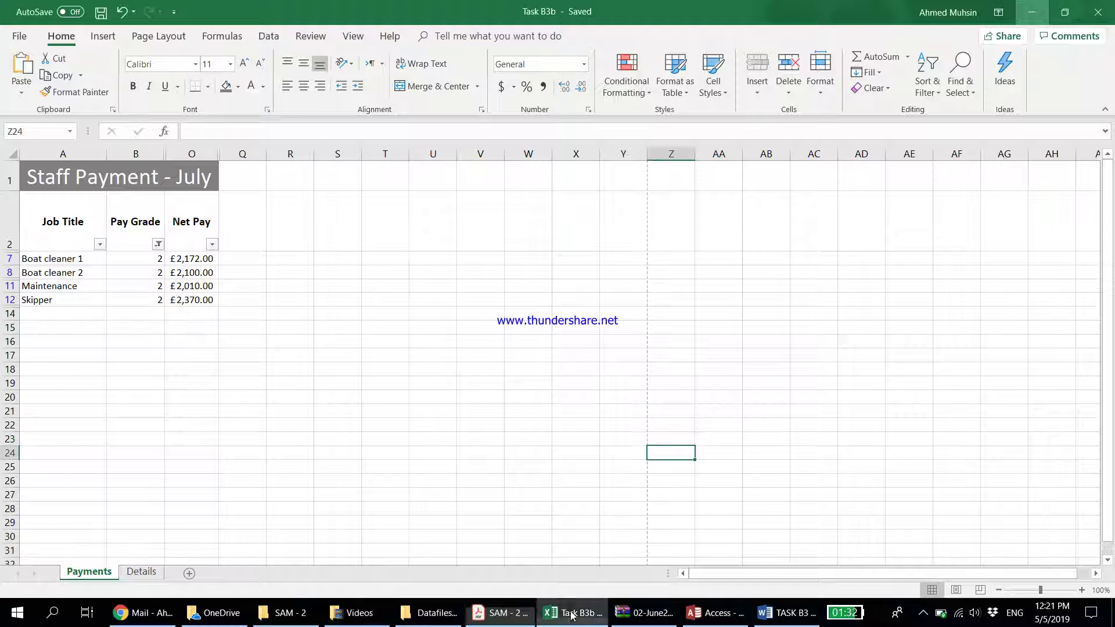
click(759, 617)
click(501, 613)
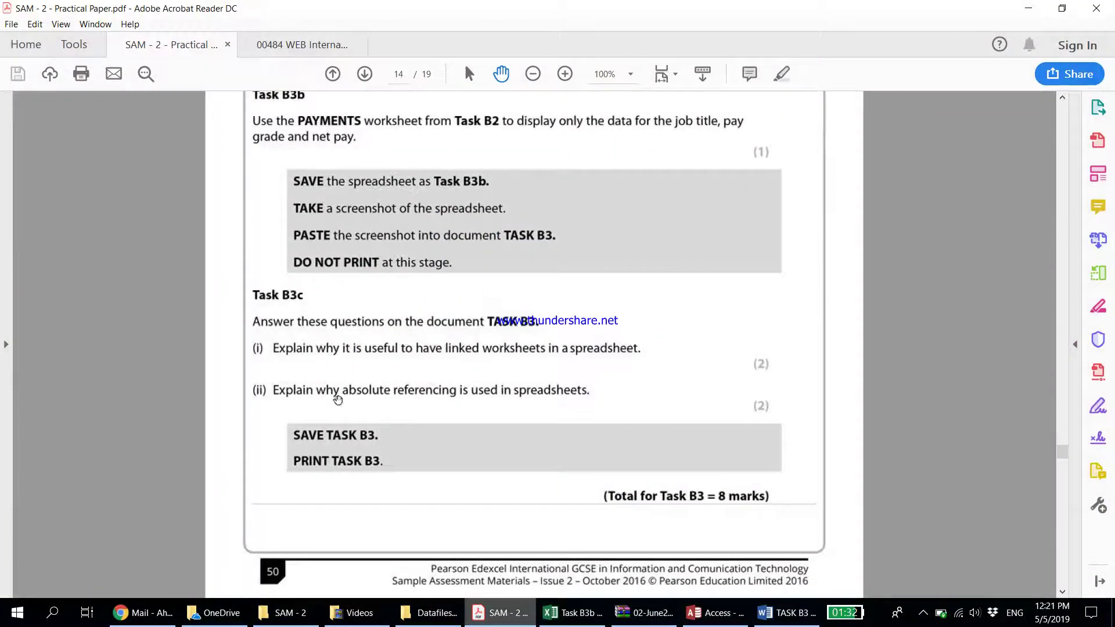
click(1028, 8)
Step: Below the screenshot, start numbered answer i) with "Linked worksheets allow us to enter data in separate worksheets based on their category"
click(478, 528)
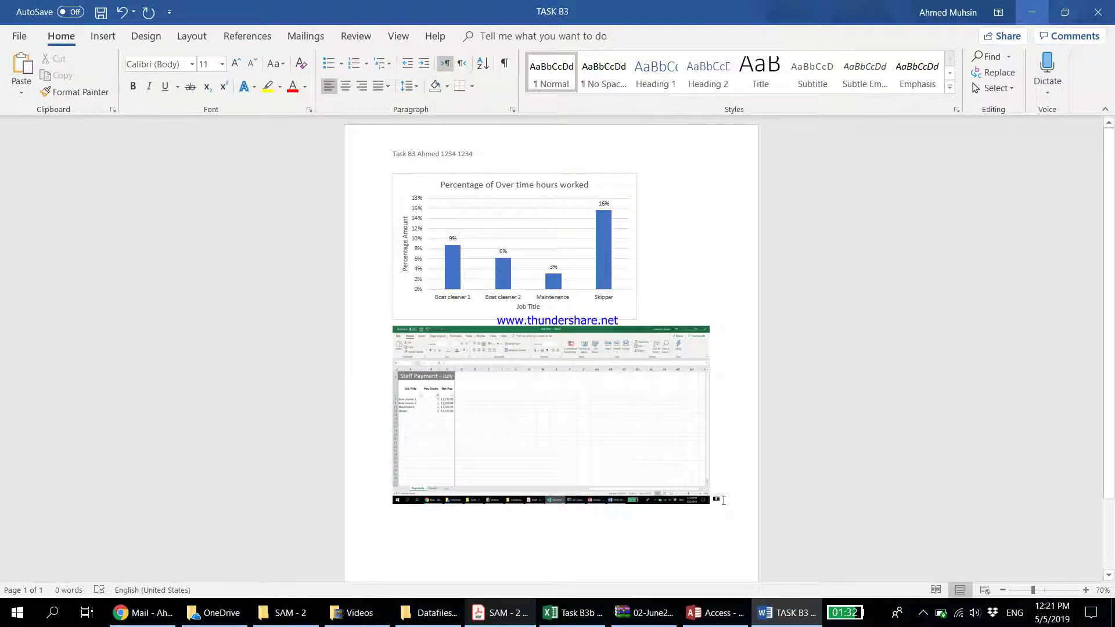
key(Return)
text(i))
key(Tab)
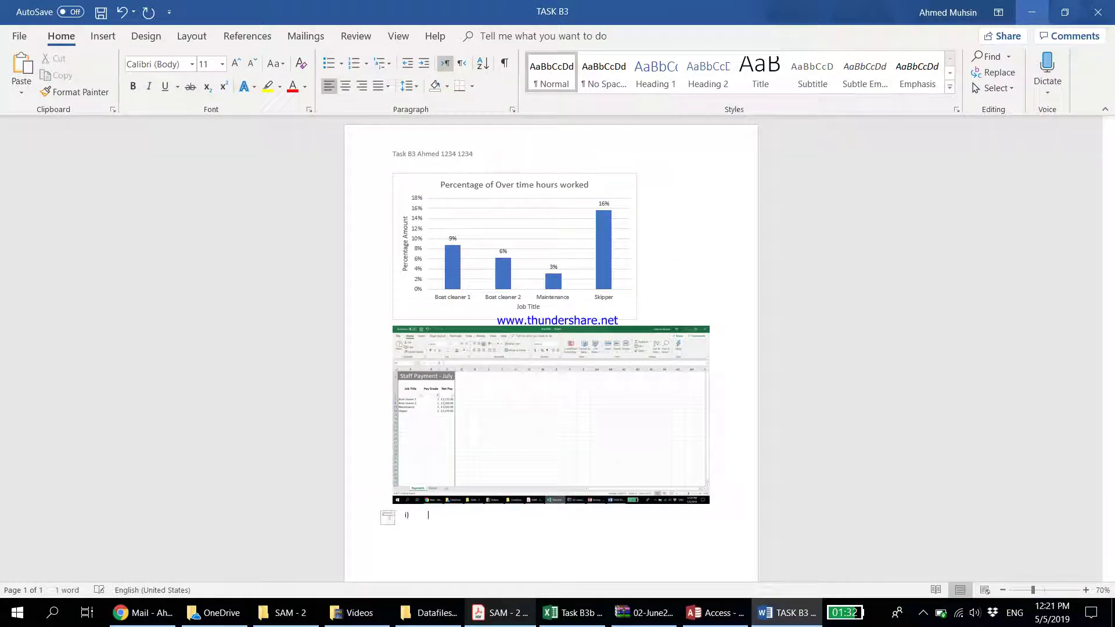
text(Linked work)
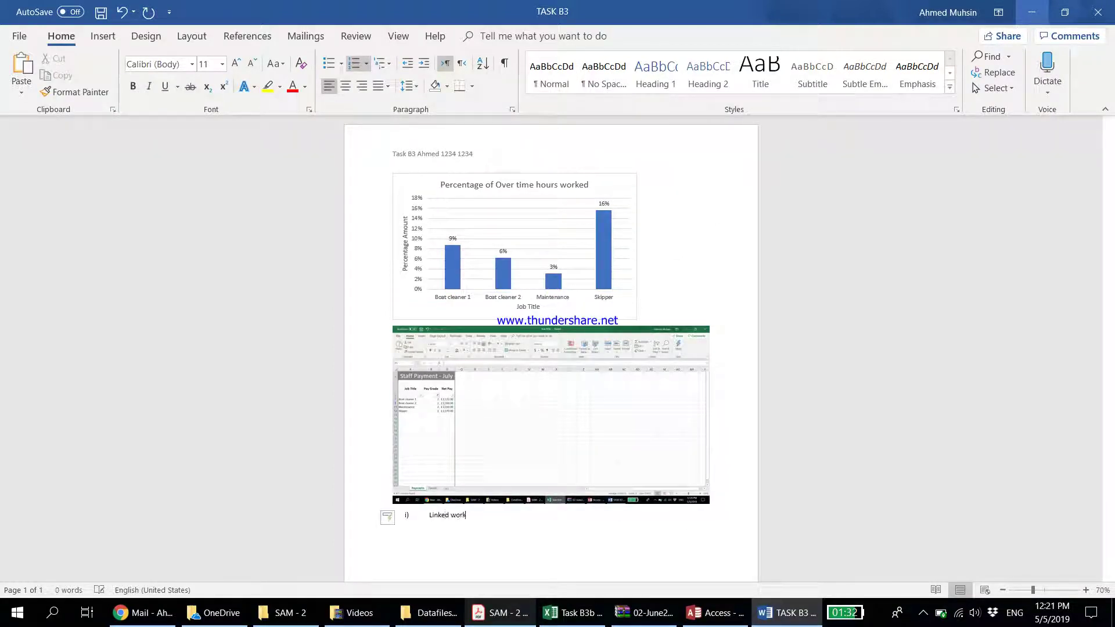
text(sheets all)
text(ow us)
text( to enter data in )
text(v)
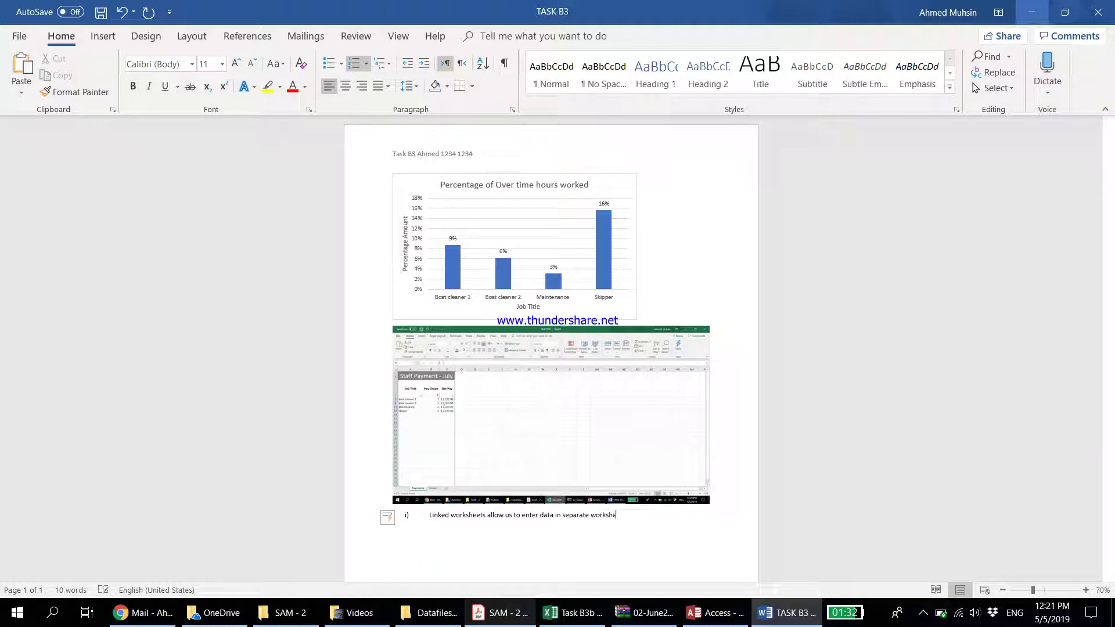
text(n their categoriy)
key(BackSpace)
Step: Finish answer i) with "and then once they are linked to other worksheets a change in one worksheet will automatically change its value in other worksheets."
text(y and then once they ar)
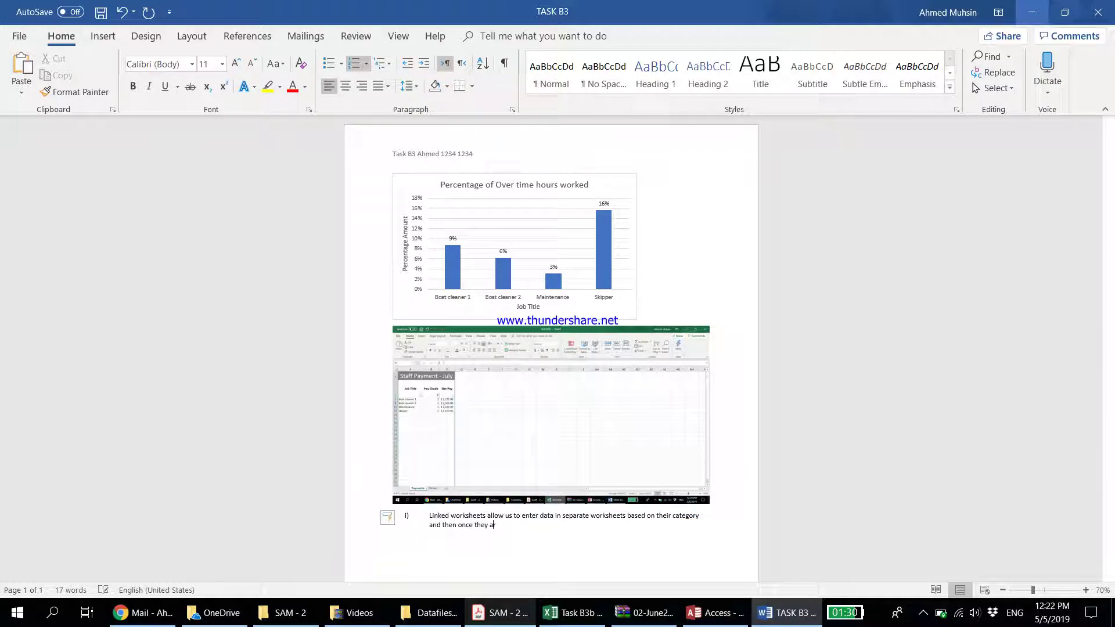
text( otehr worksheets a change in one worksheet will autom)
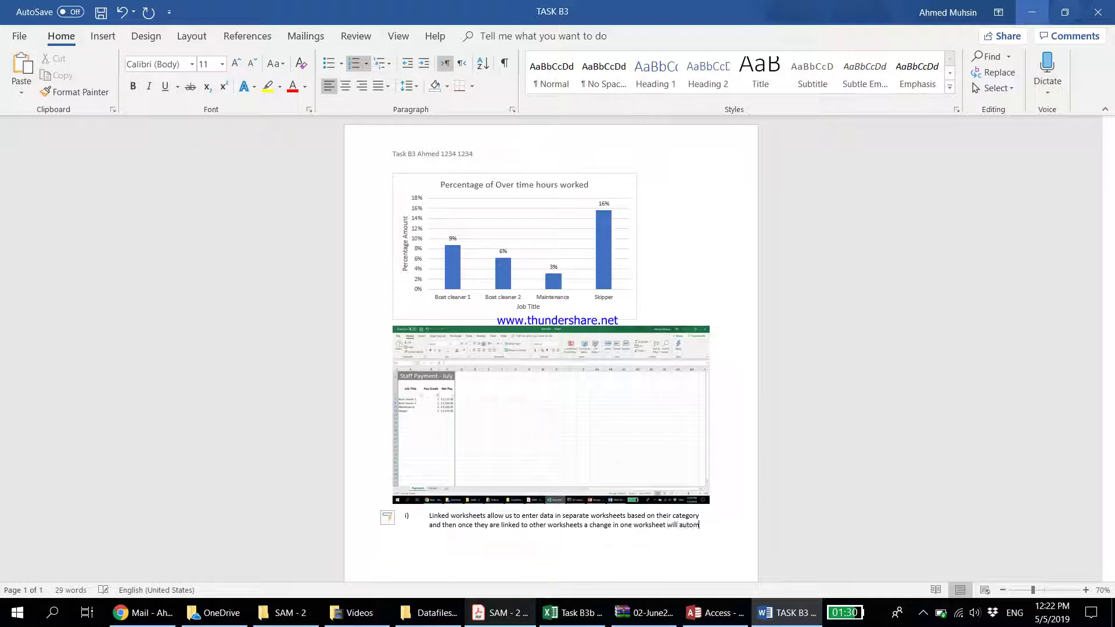
text(ically change its value in)
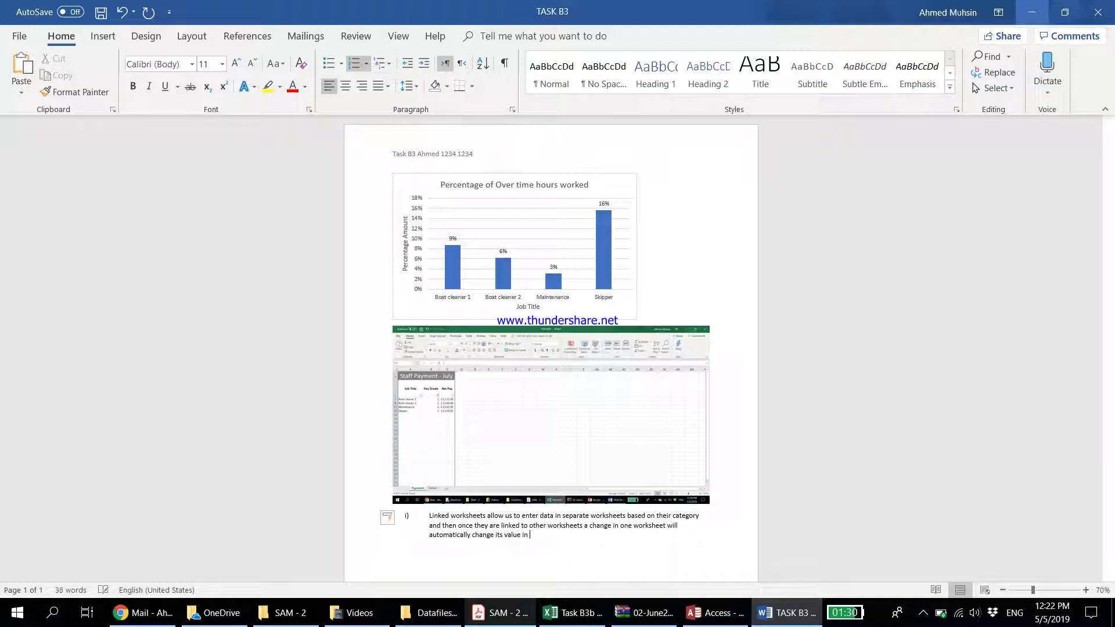
text(her worksheets.)
Step: Check question (ii) in the exam paper PDF and start answer ii) in Word with "It is used in order to keep the cell address fixed"
key(alt+Tab)
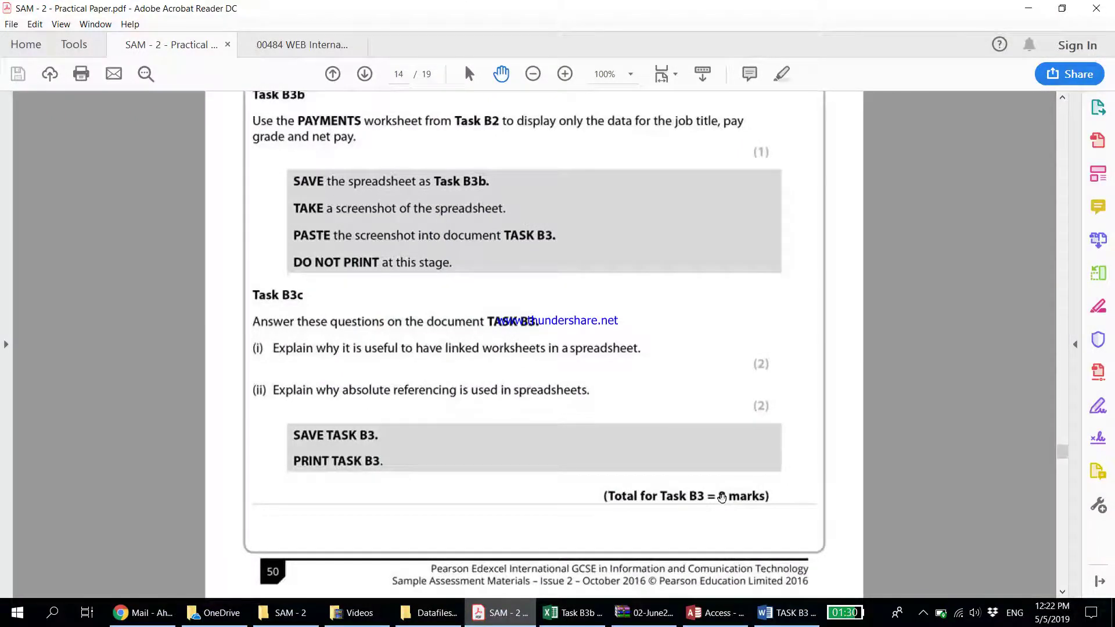
key(alt+Tab)
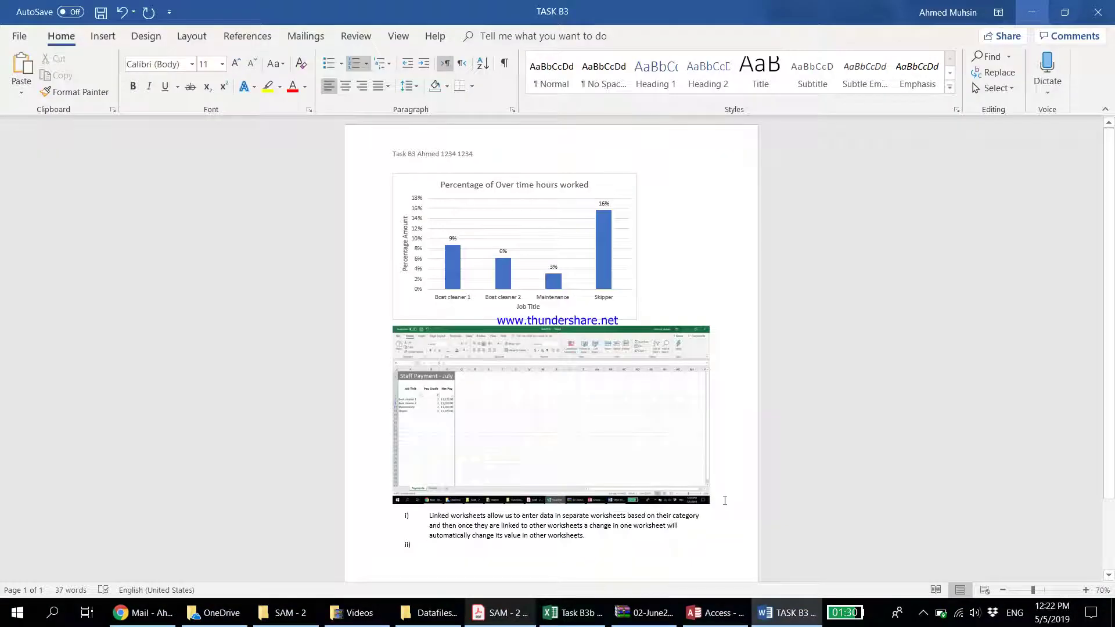
text(It is used in order to)
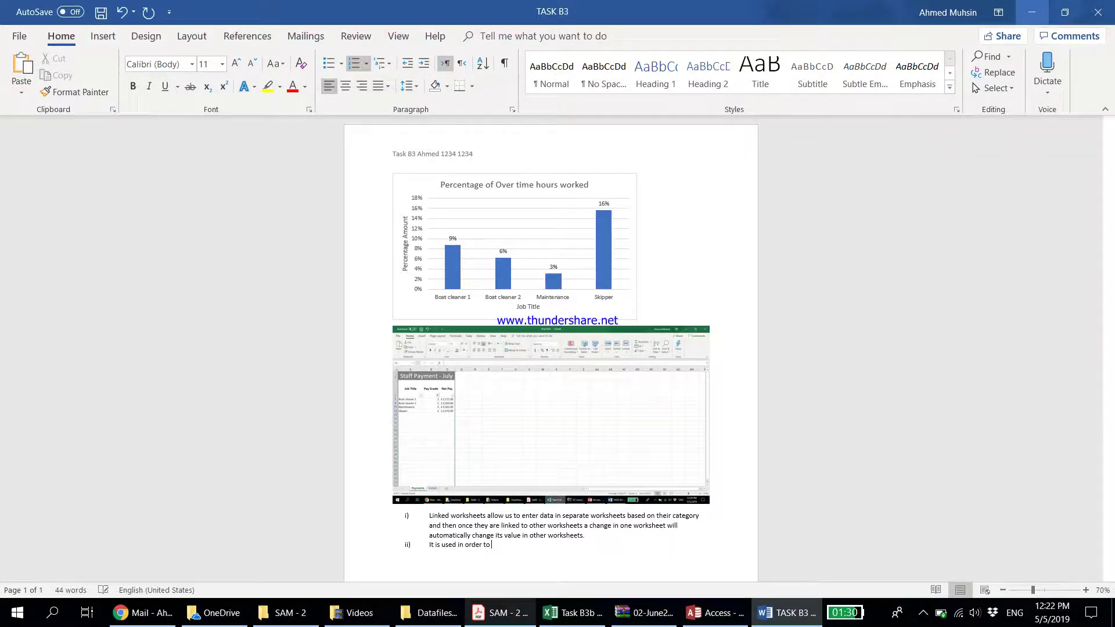
scroll(770, 395, up, 4)
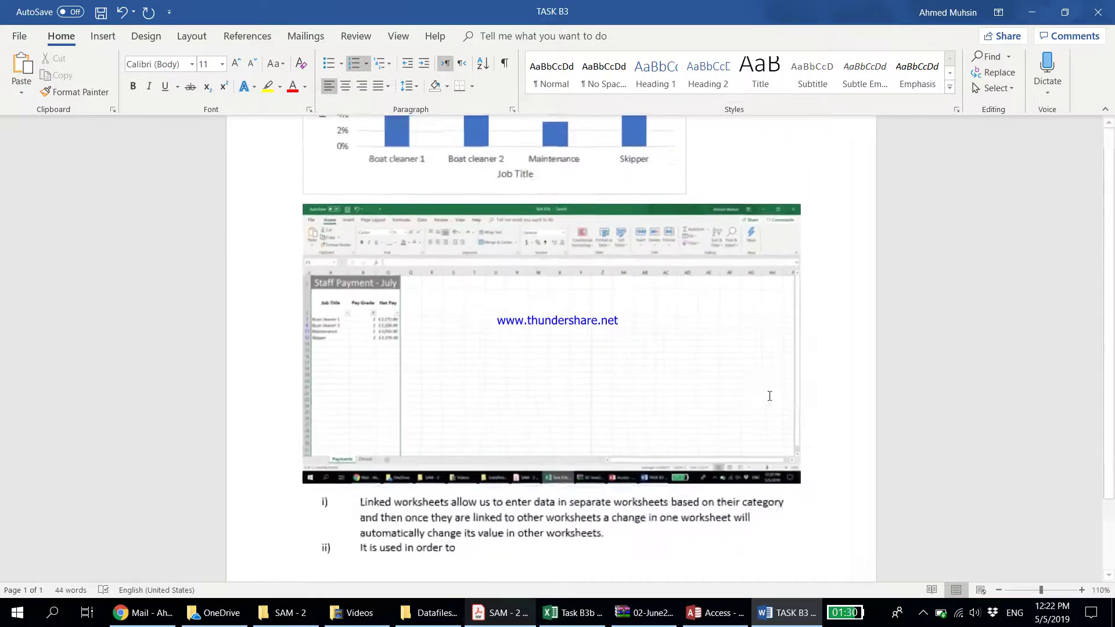
scroll(769, 395, down, 2)
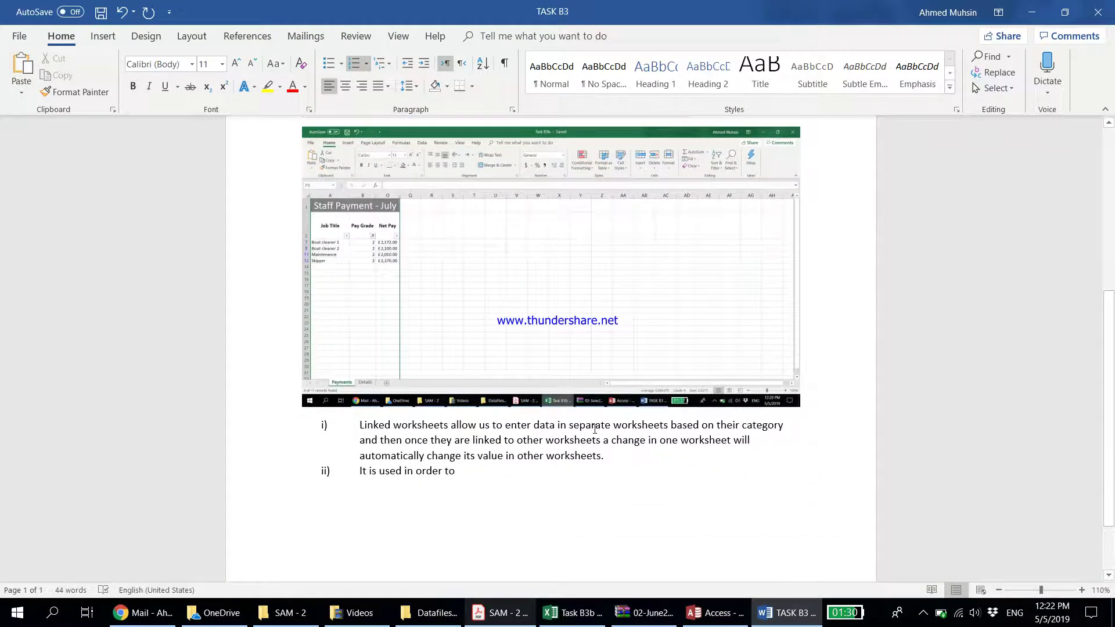
text(keep the cell address fixed)
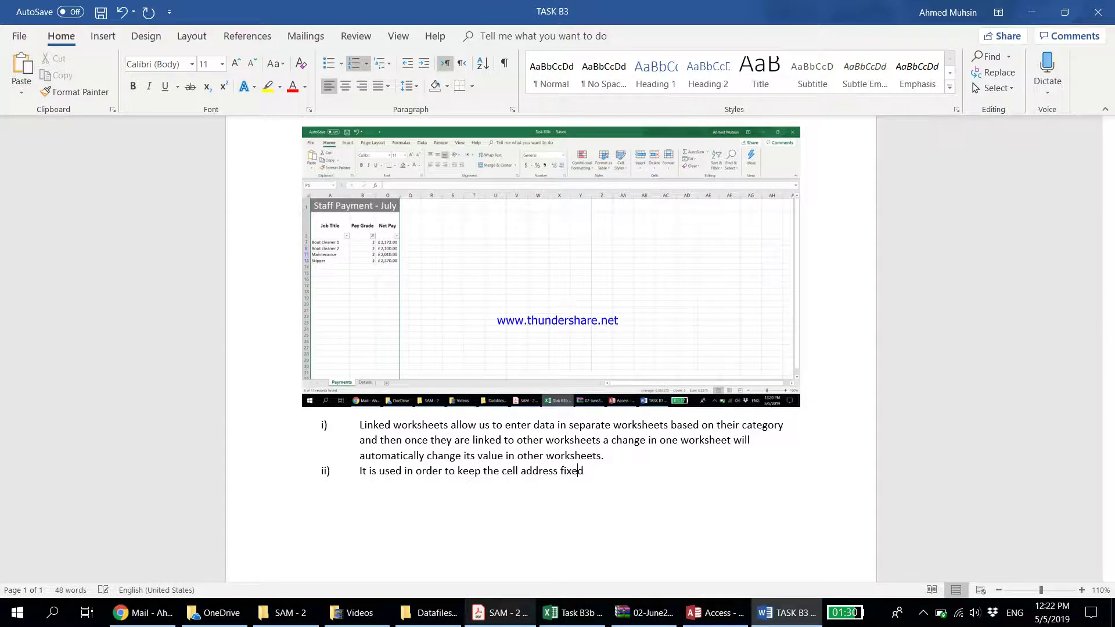
Step: Finish answer ii) with "and prevent it form changing when the formula is replicated."
text( and prevent it form changin)
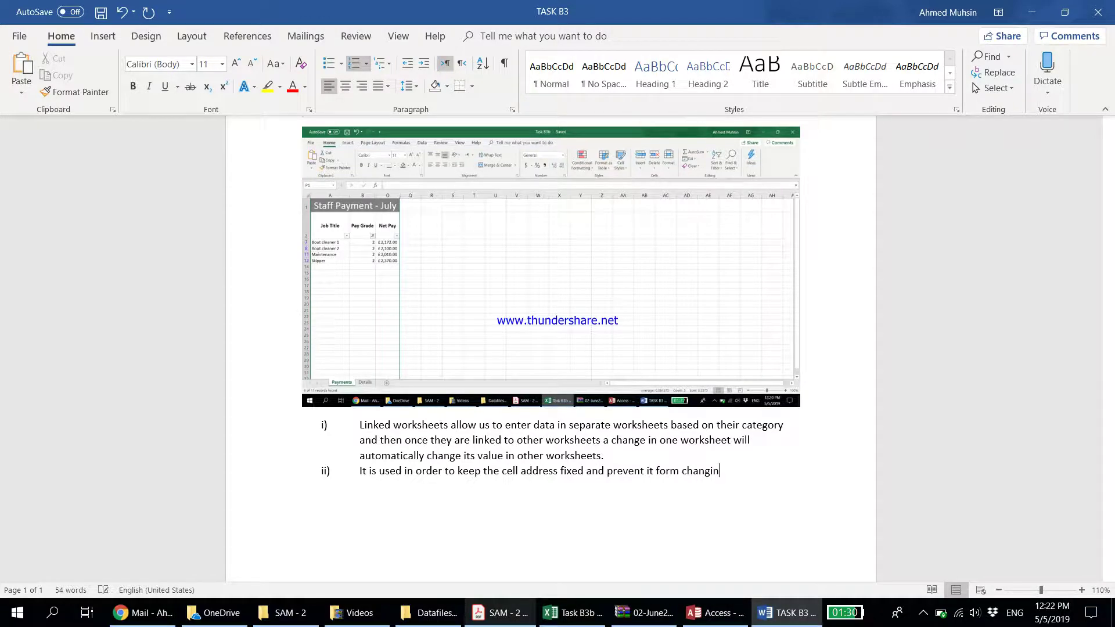
text(g when t)
key(BackSpace)
text(when the form)
text(ula is replicated.)
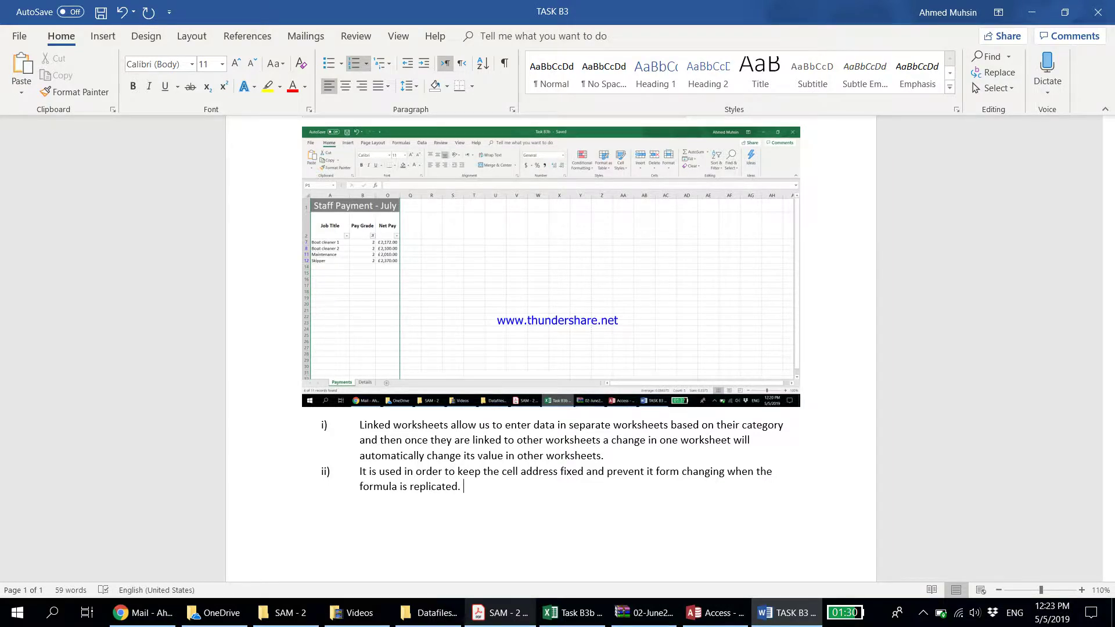
Step: Following the closing Task B3 instructions in the exam paper PDF, save the TASK B3 document in Word and open its print preview
key(alt+Tab)
scroll(438, 471, down, 5)
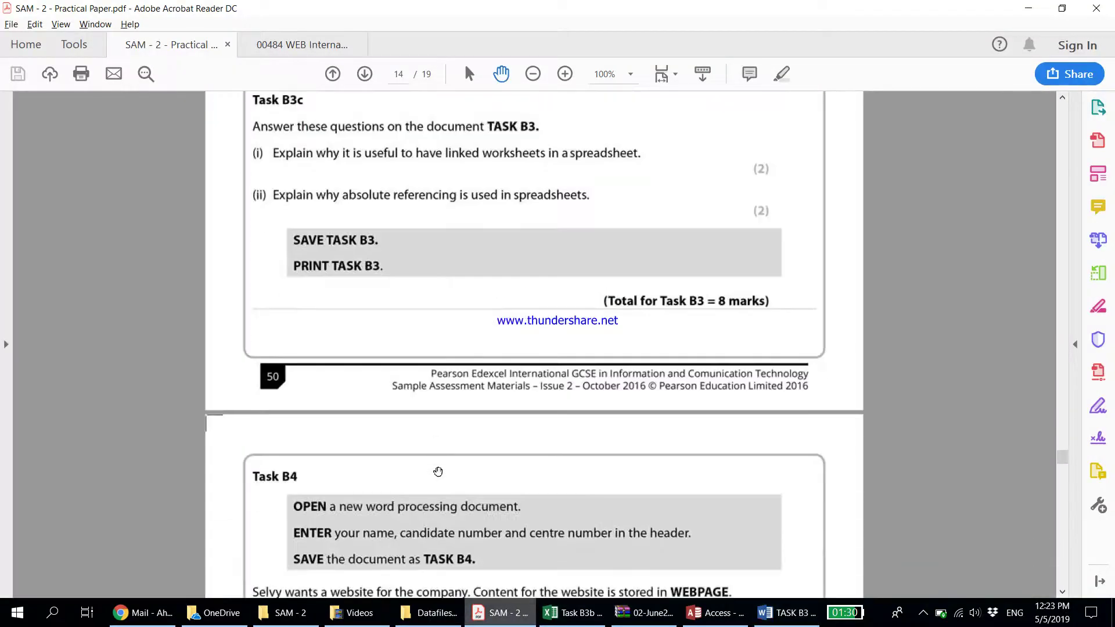
scroll(438, 471, down, 4)
scroll(437, 470, up, 7)
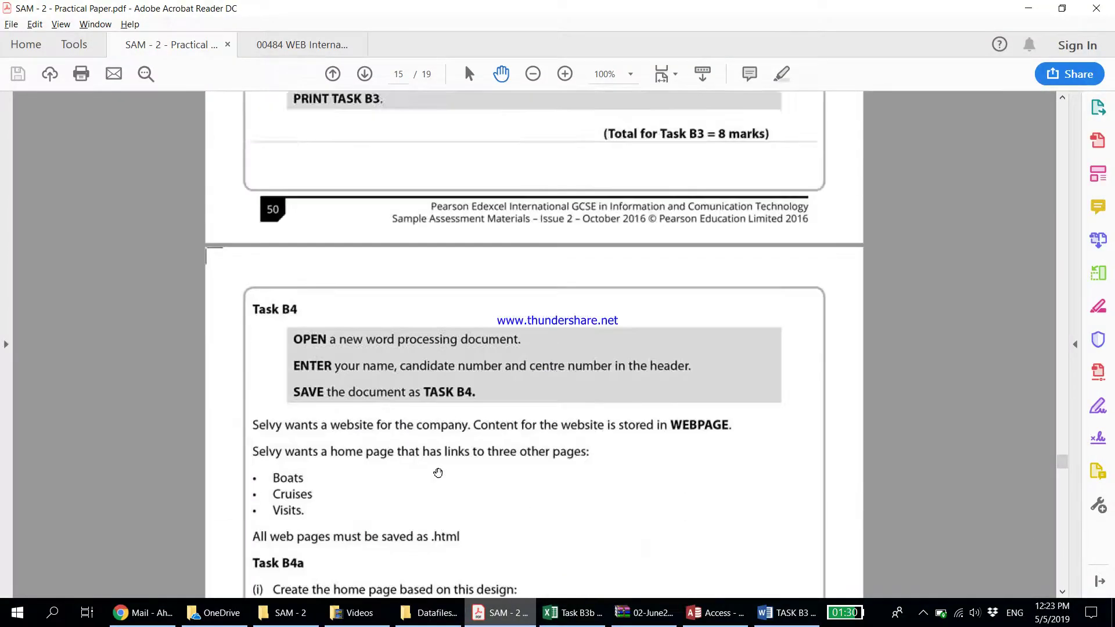
scroll(438, 470, up, 2)
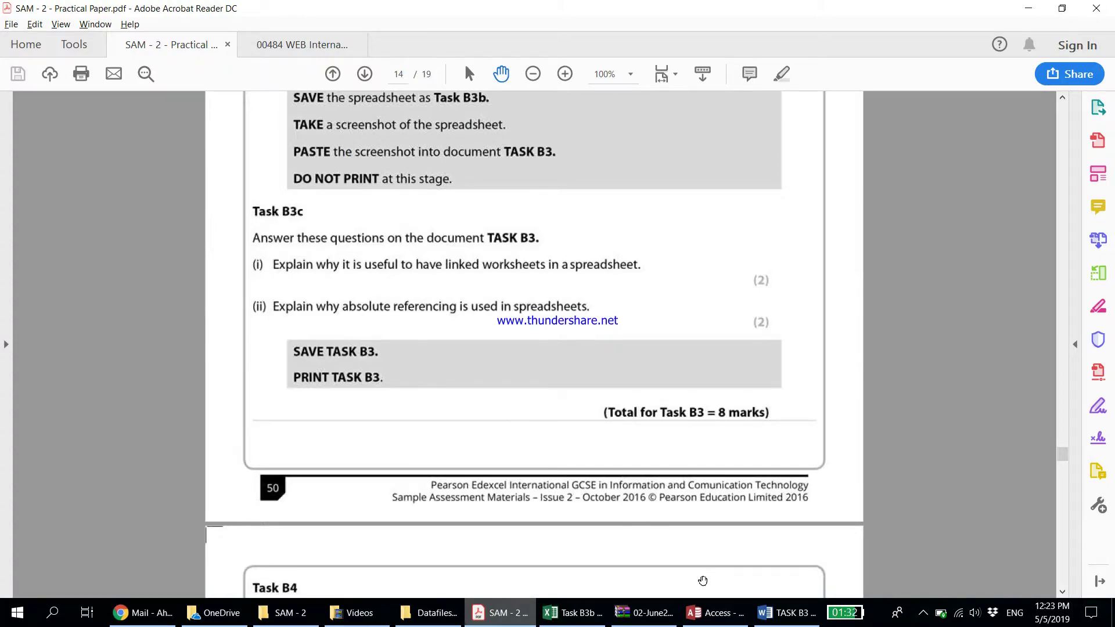
click(782, 621)
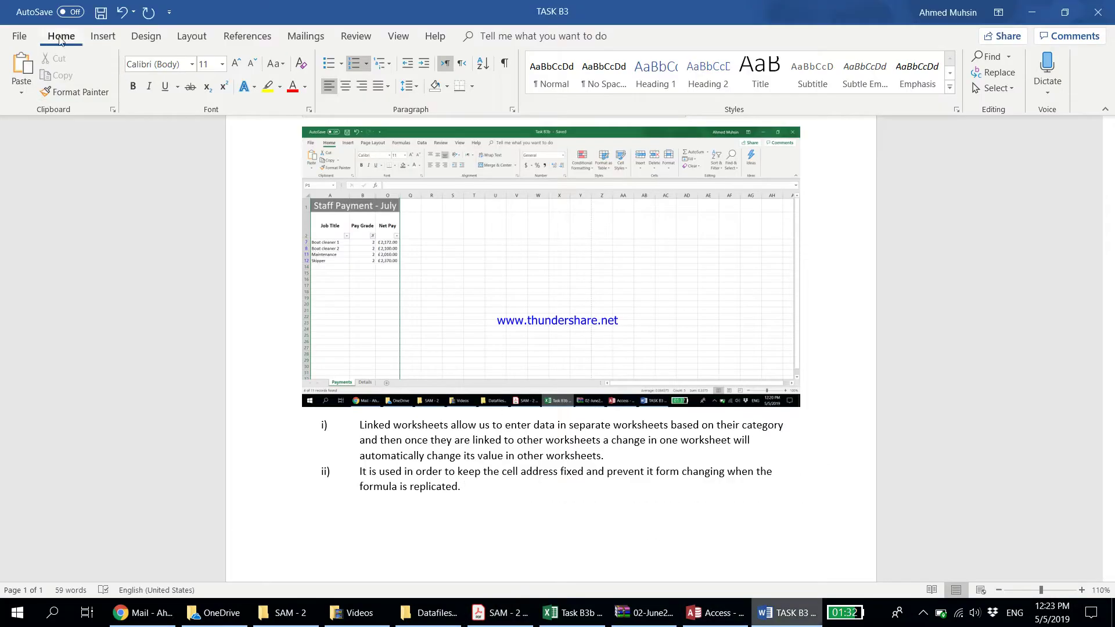
click(97, 16)
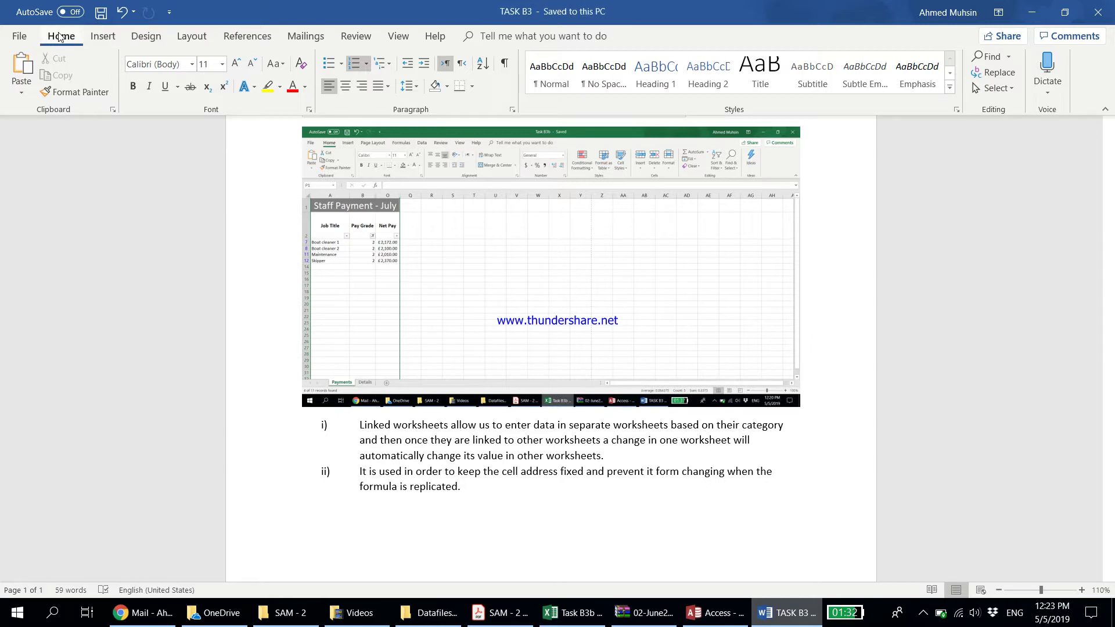
key(ctrl+p)
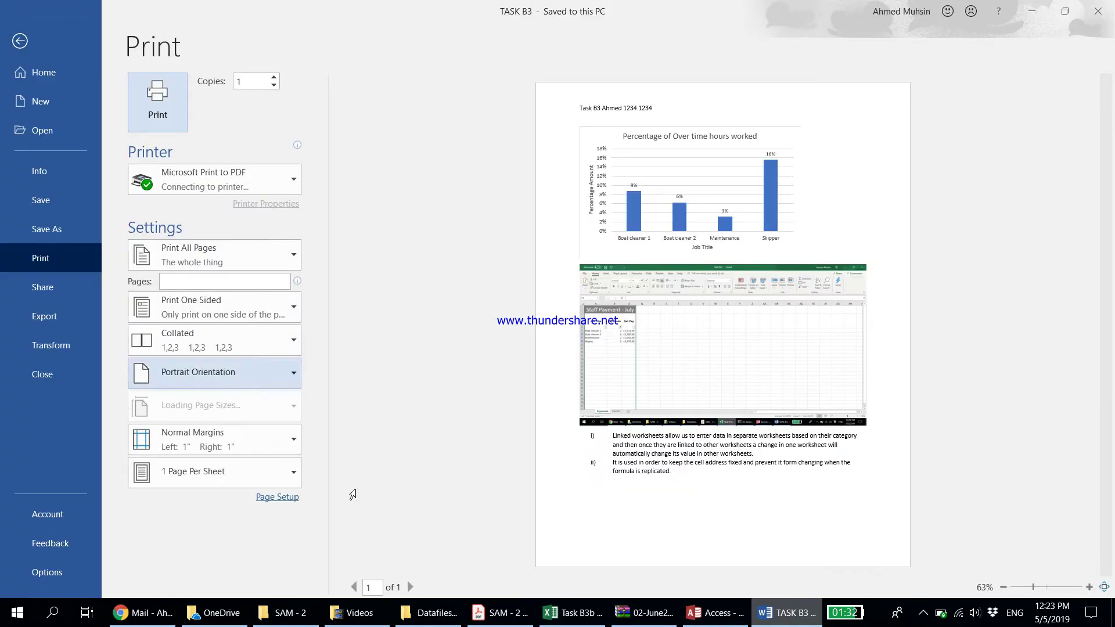